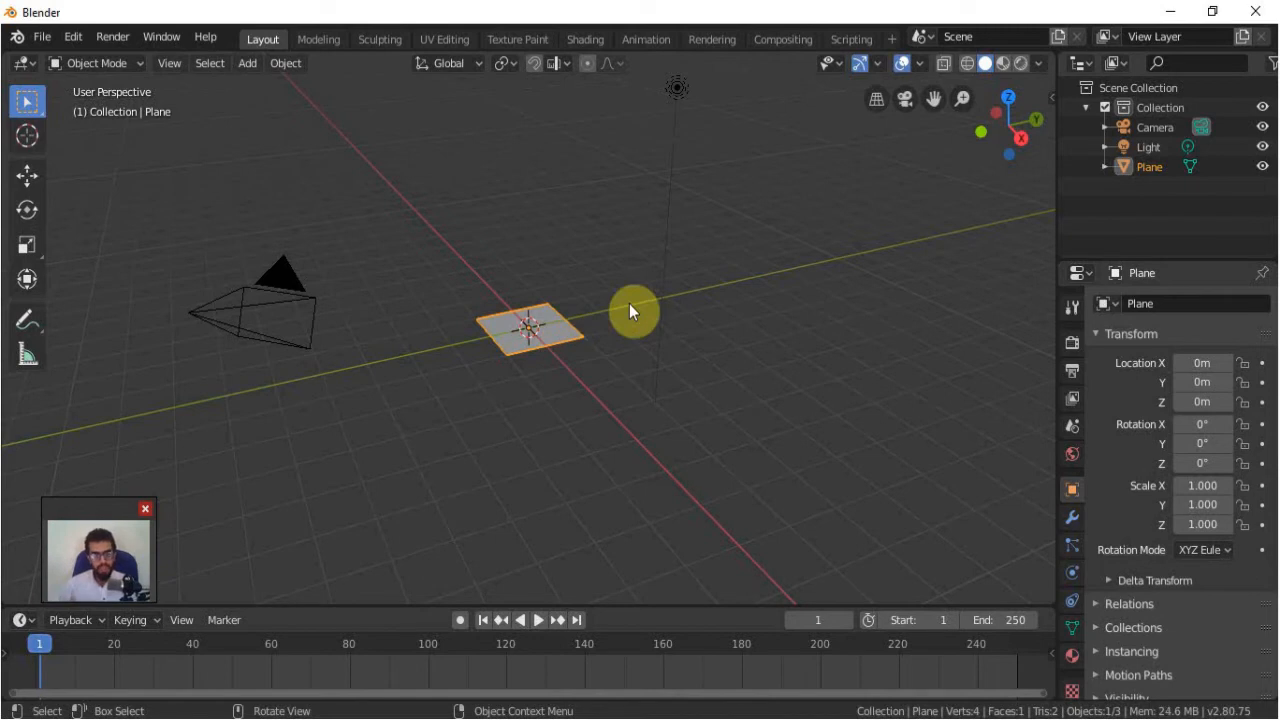
Step: Merge the plane's four vertices at center into a single vertex
key("Tab")
key("Tab")
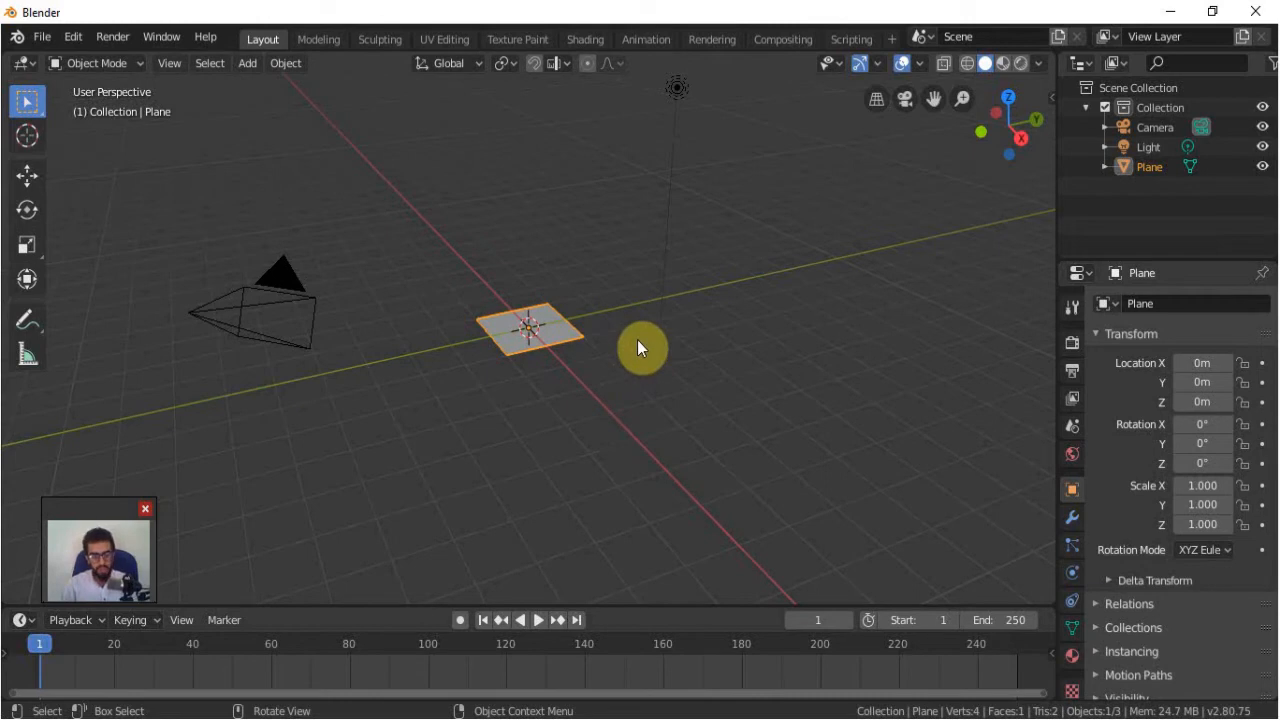
key("Tab")
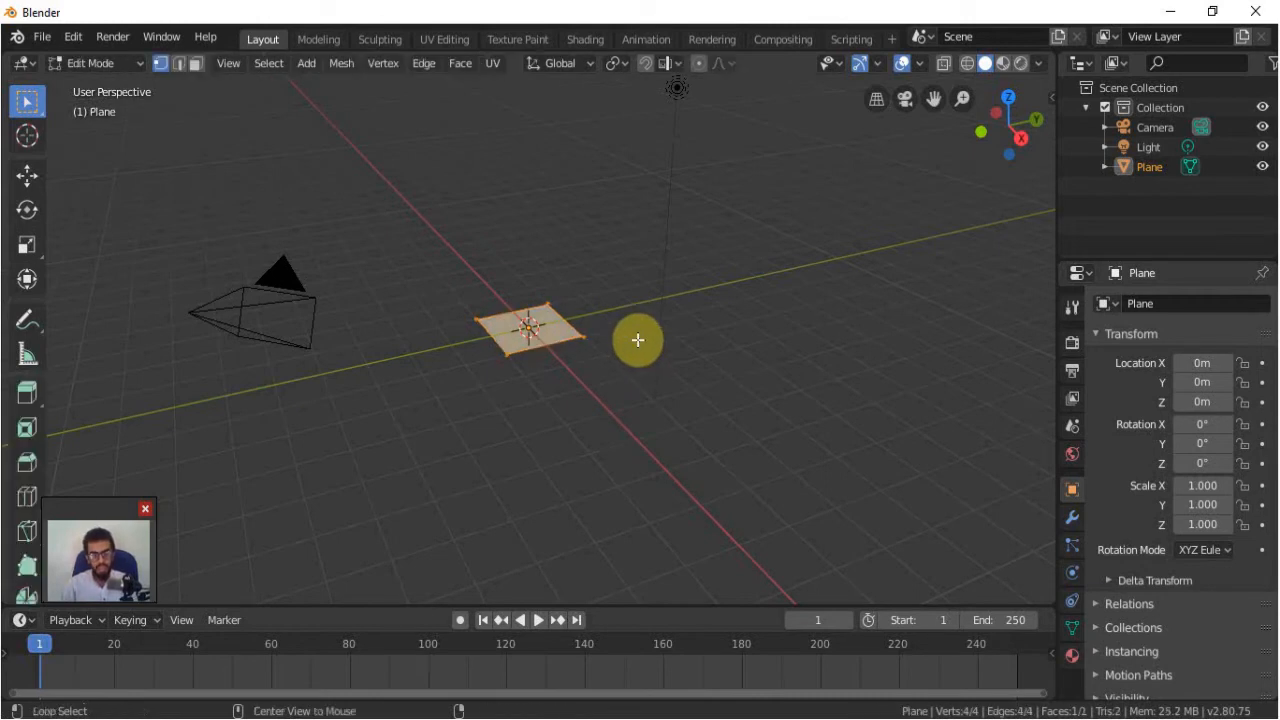
key("m")
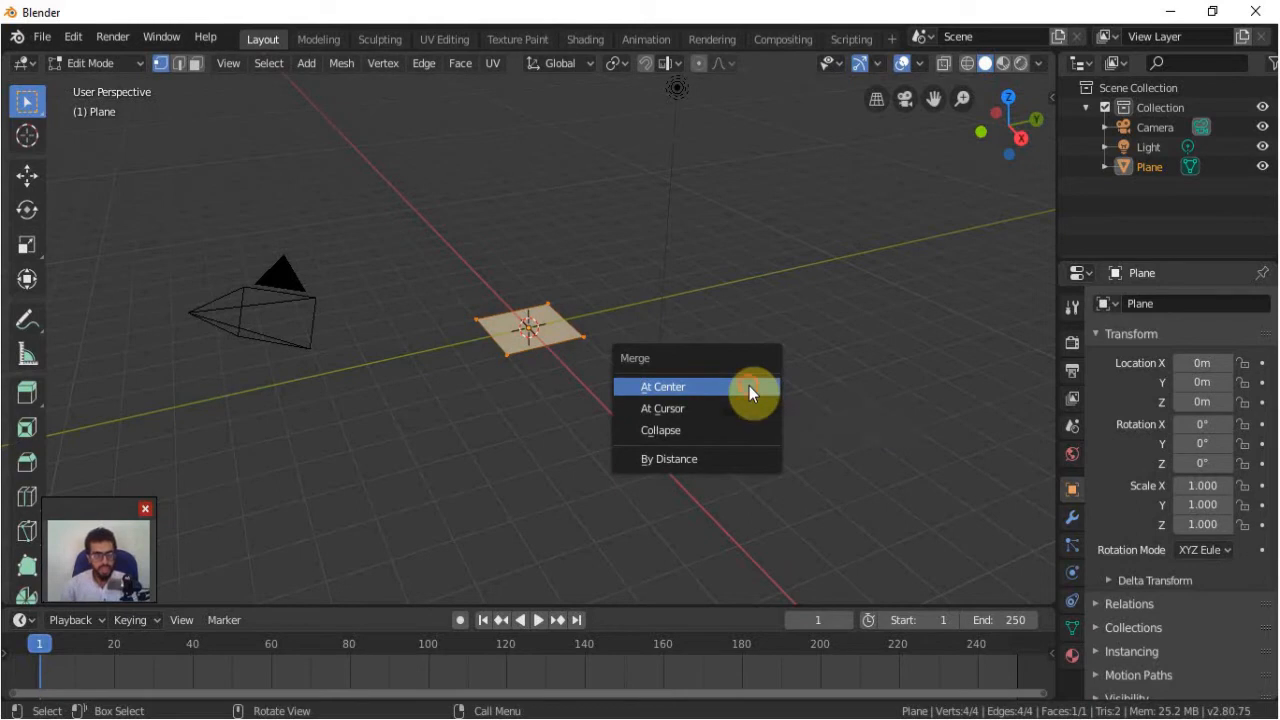
left_click(749, 386)
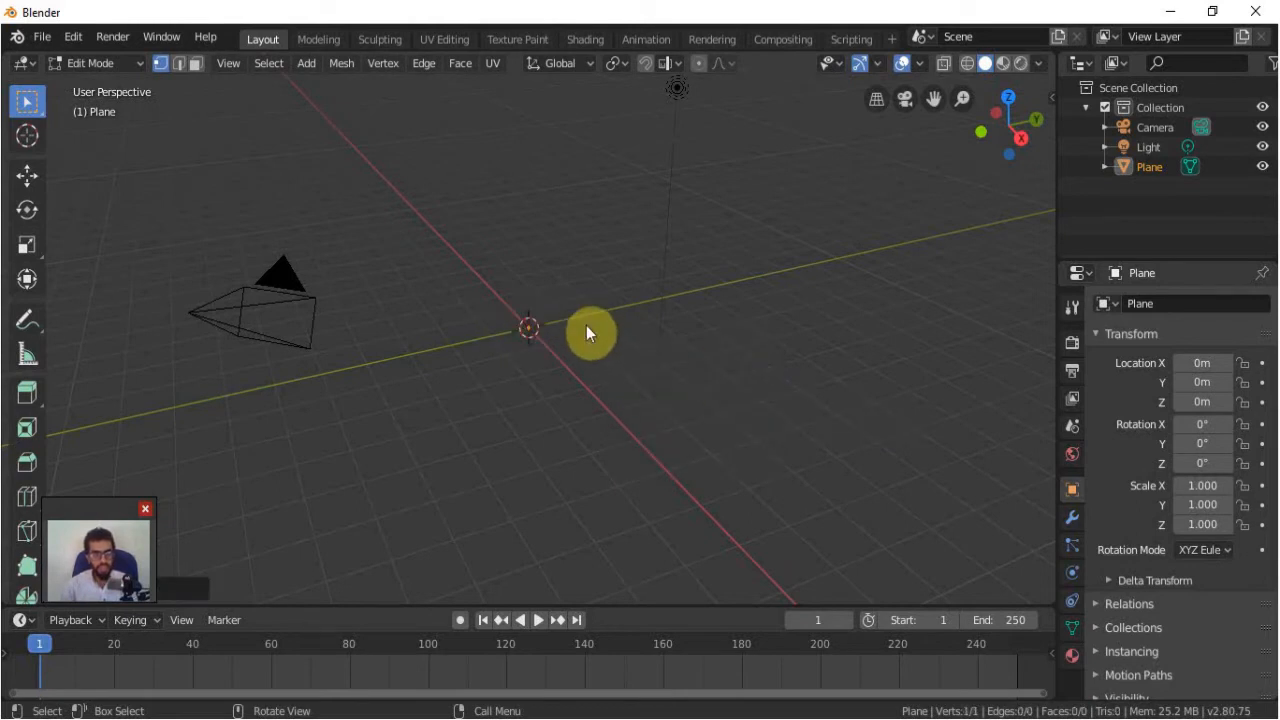
key("Tab")
scroll(560, 328, "up", 4)
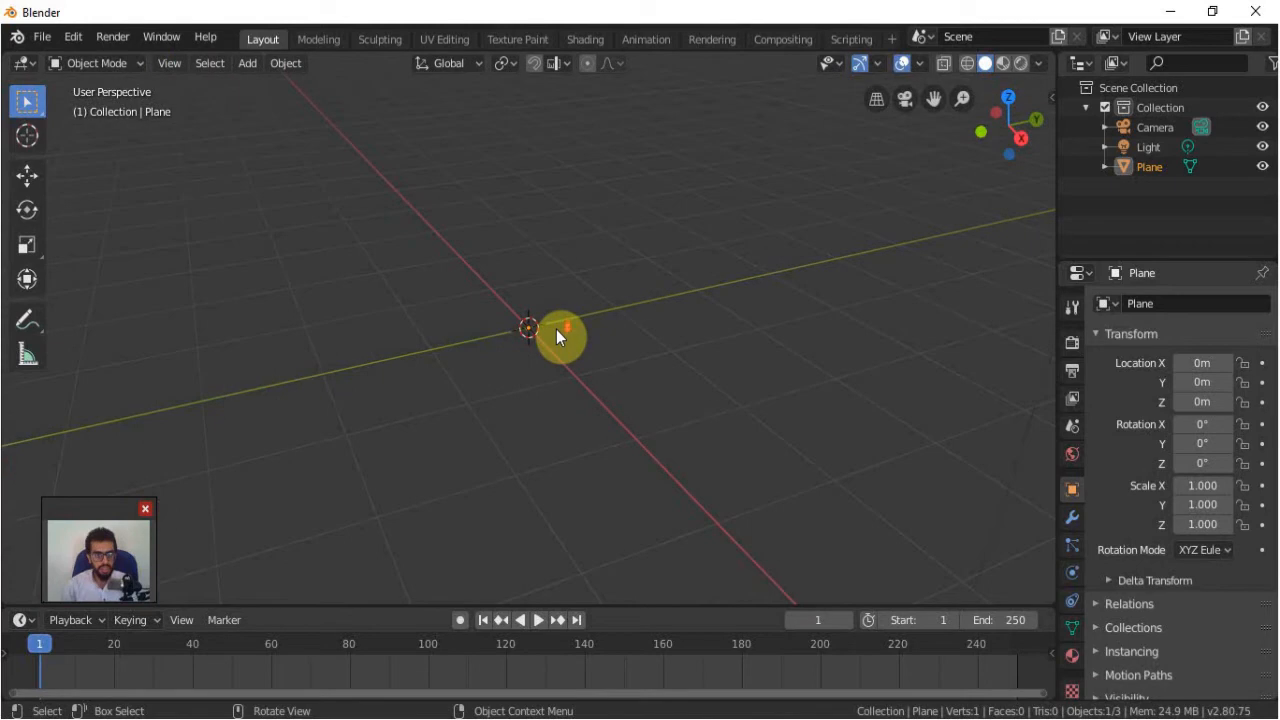
scroll(556, 329, "down", 3)
Step: Extrude the merged vertex straight up along the global Z axis to form a vertical spine edge
key("Tab")
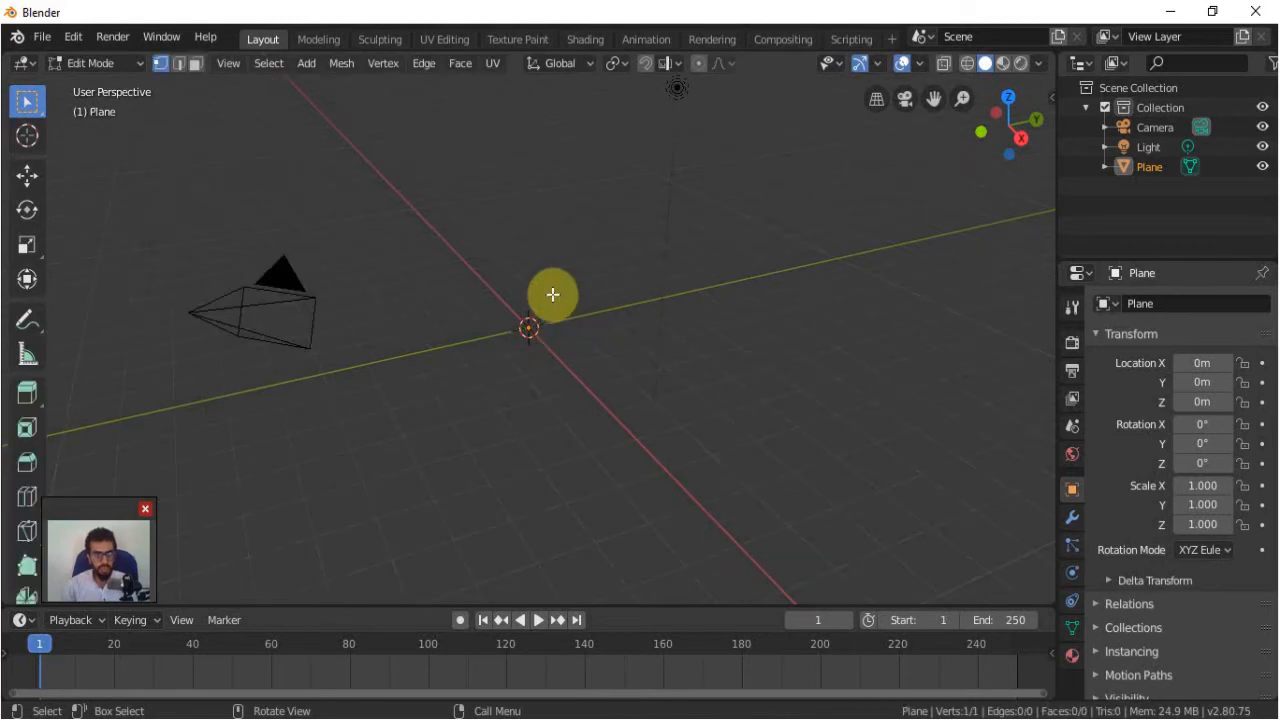
key("e")
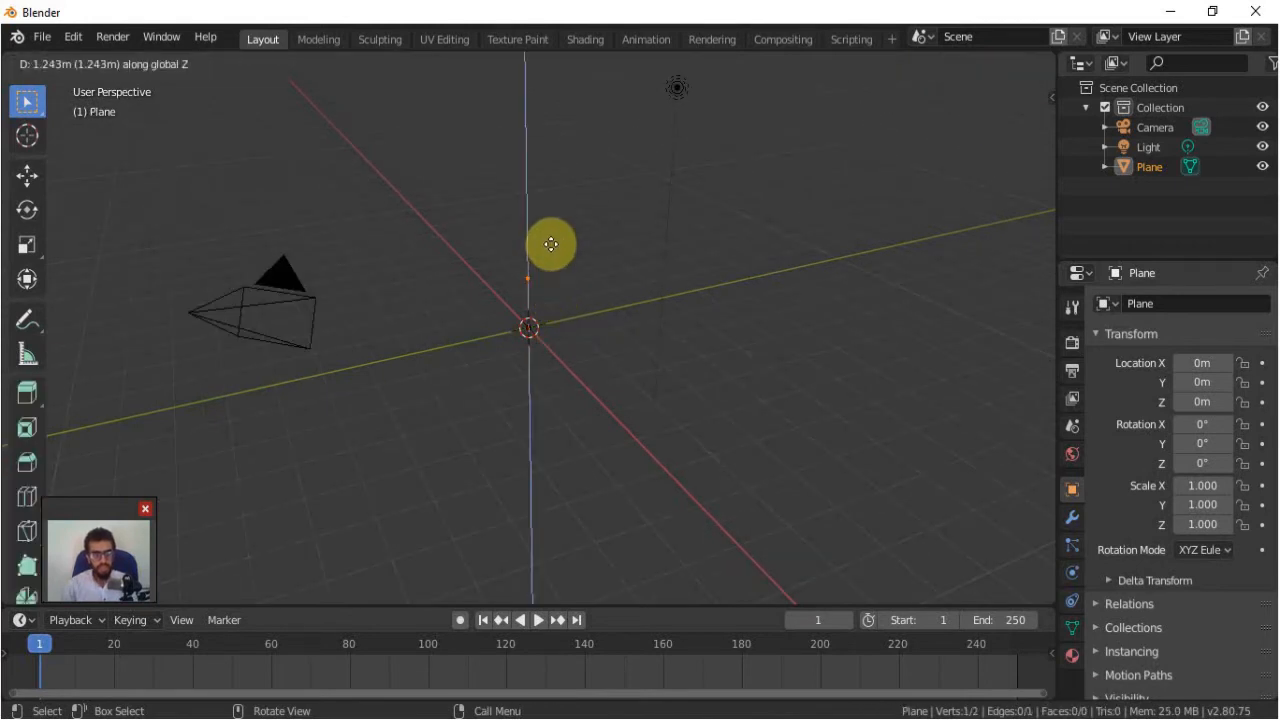
key("z")
left_click(559, 146)
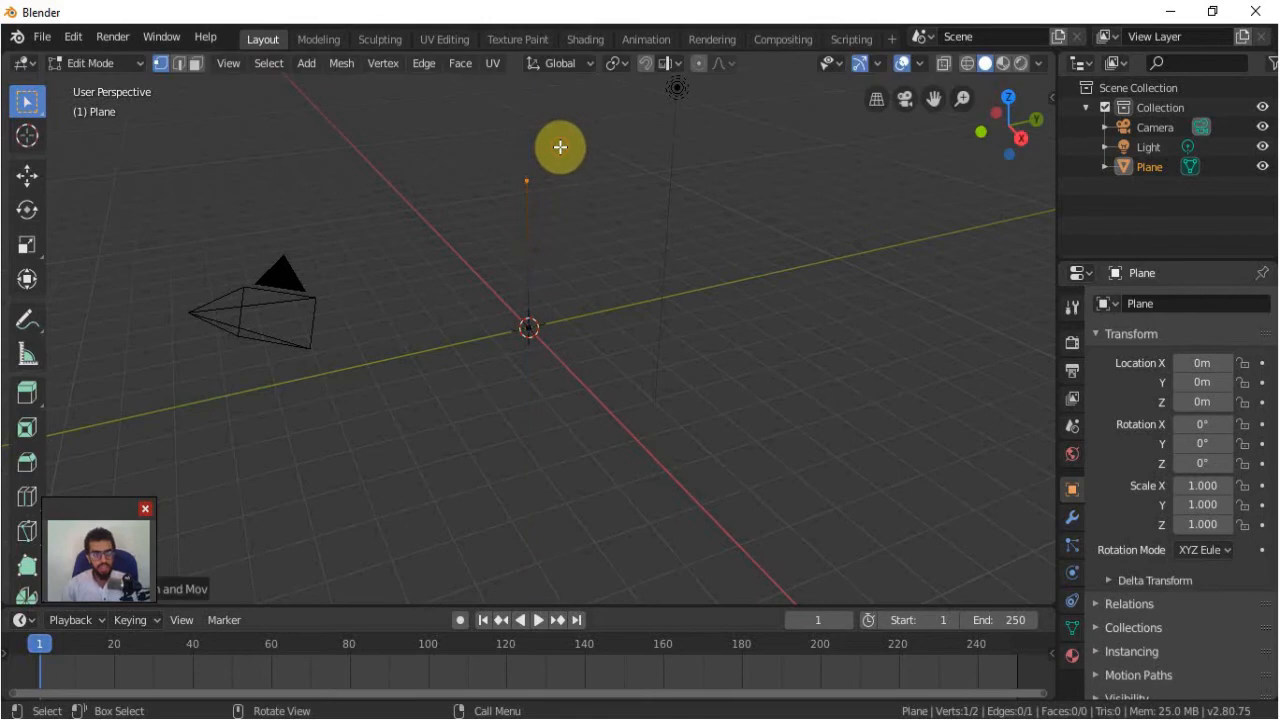
Step: Extrude the spine's top vertex about 2 m along the global X axis to form one shoulder
key("KP_1")
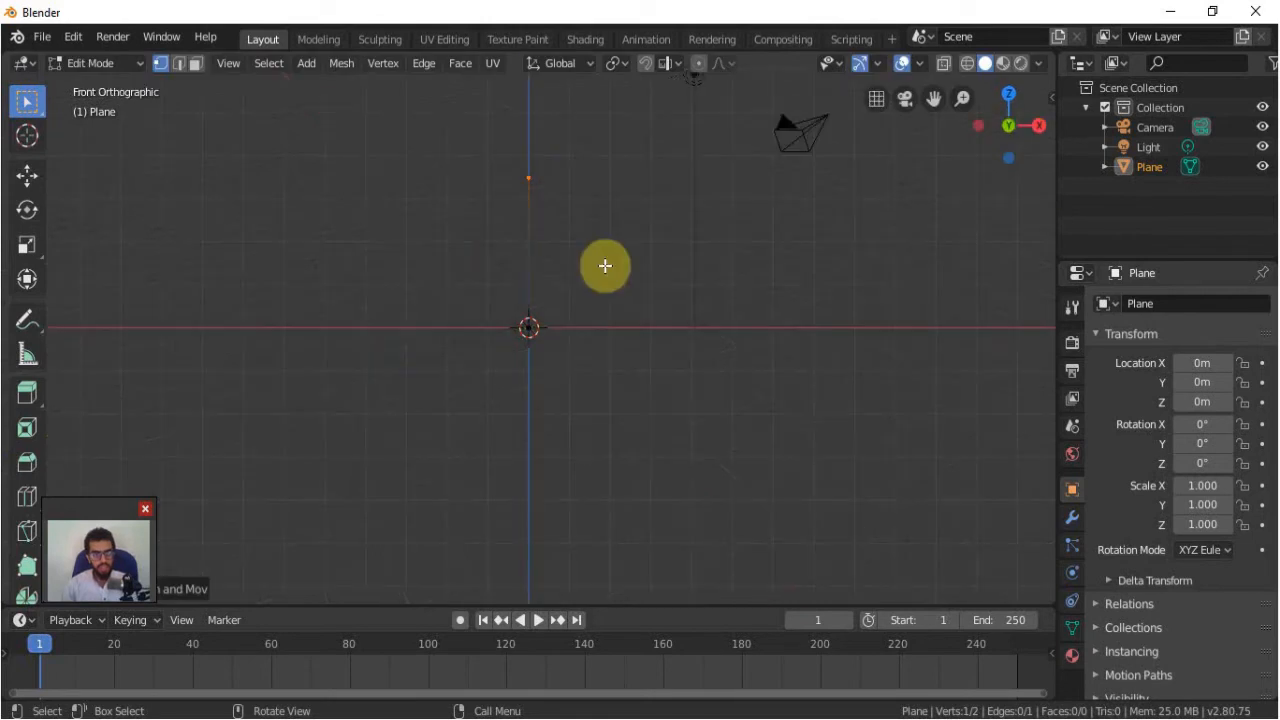
key("e")
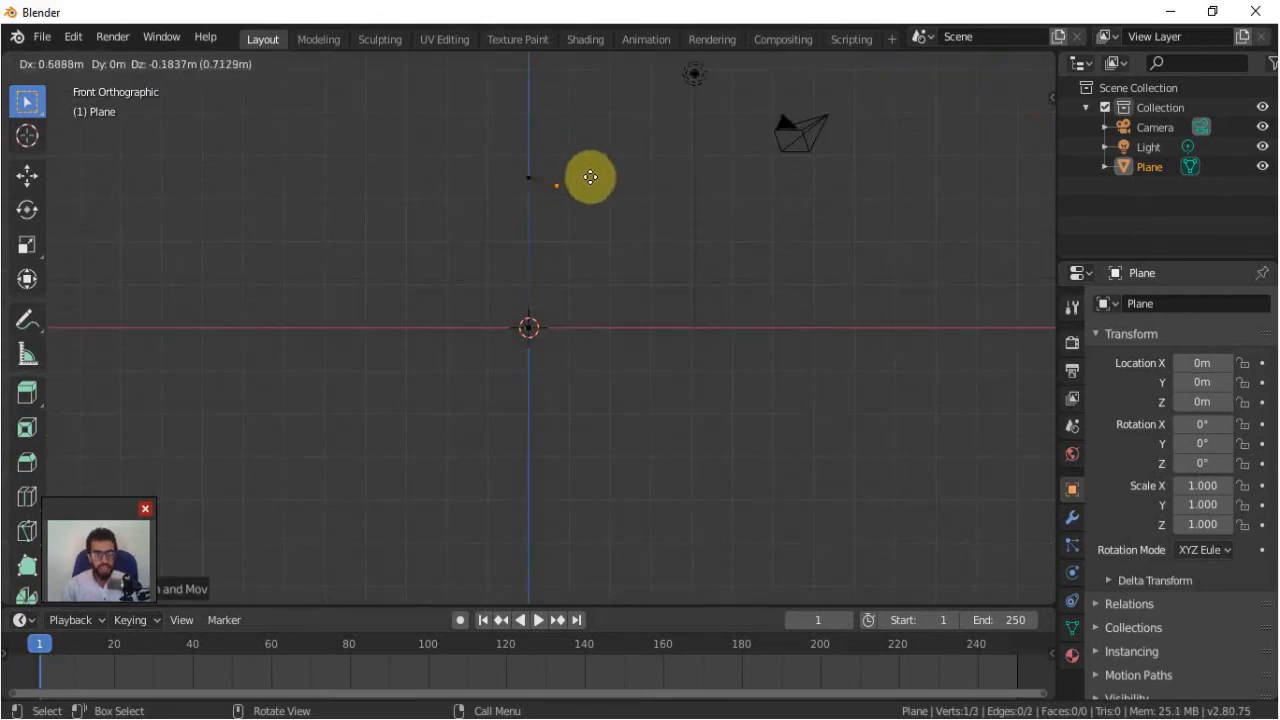
key("x")
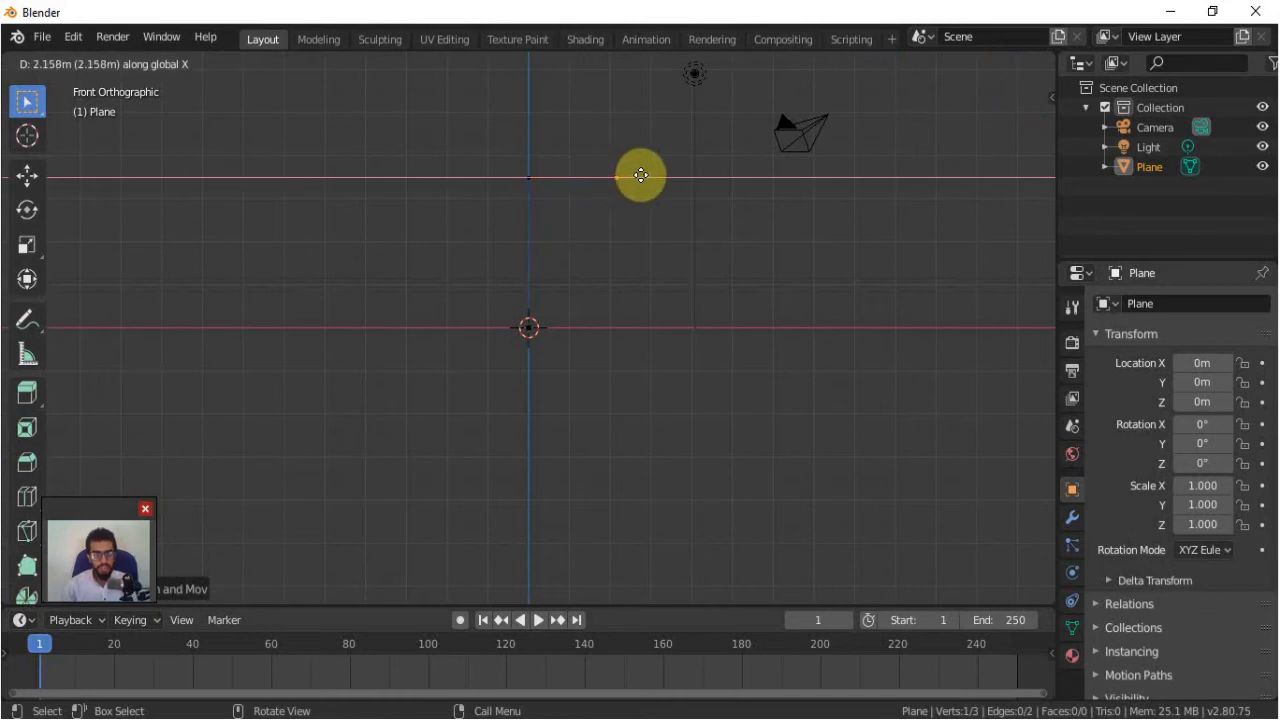
left_click(634, 175)
middle_click_drag(634, 175, 650, 272)
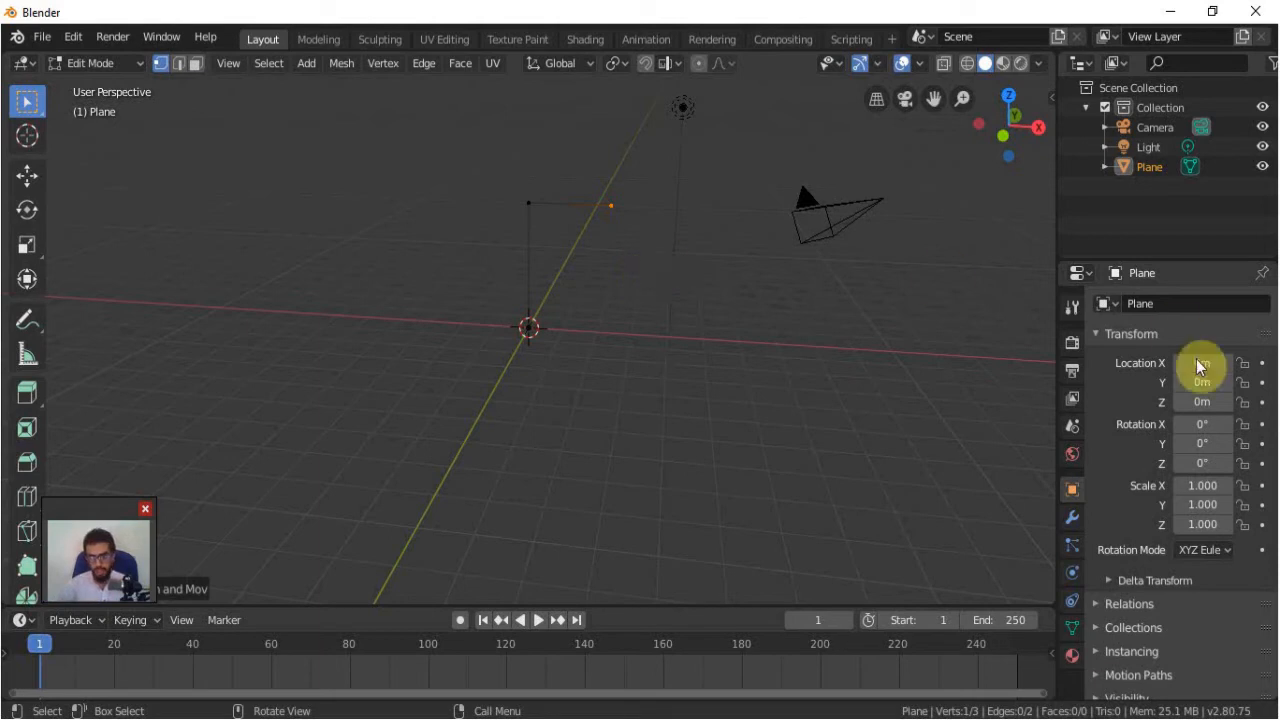
Step: Add a Mirror modifier on the X axis to the plane and collapse its settings
left_click(1073, 519)
left_click(1162, 305)
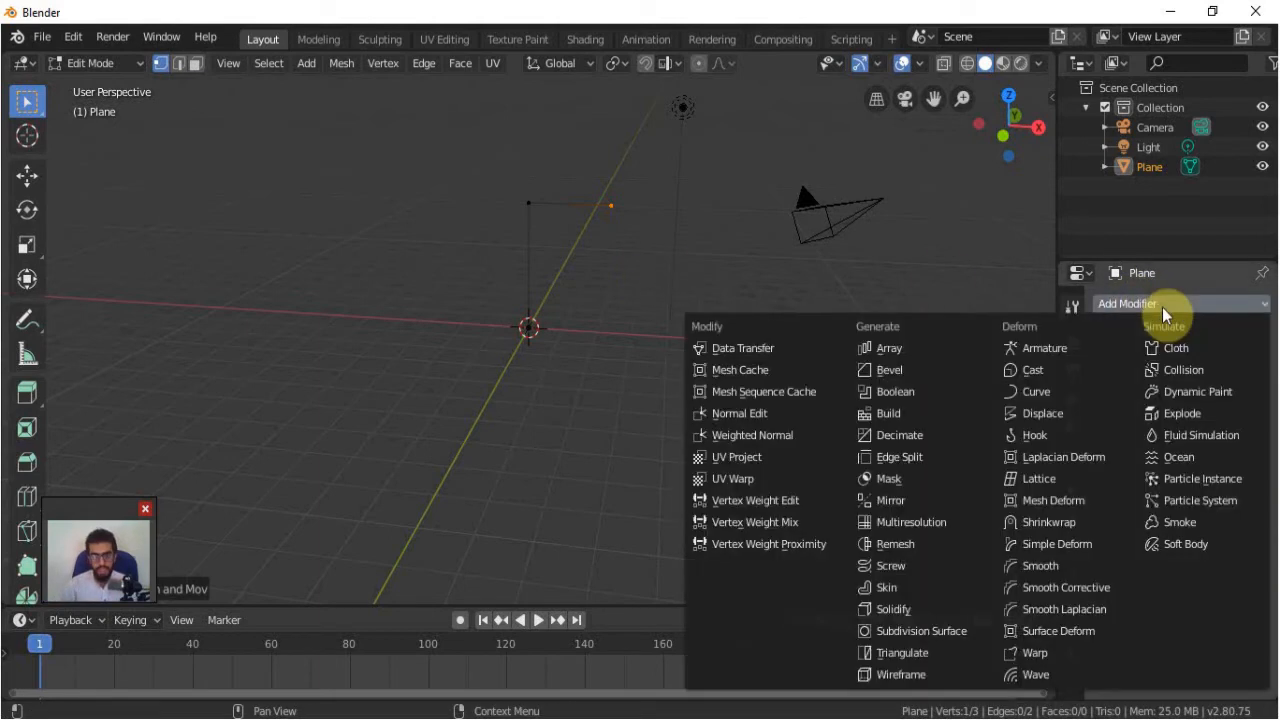
left_click(890, 500)
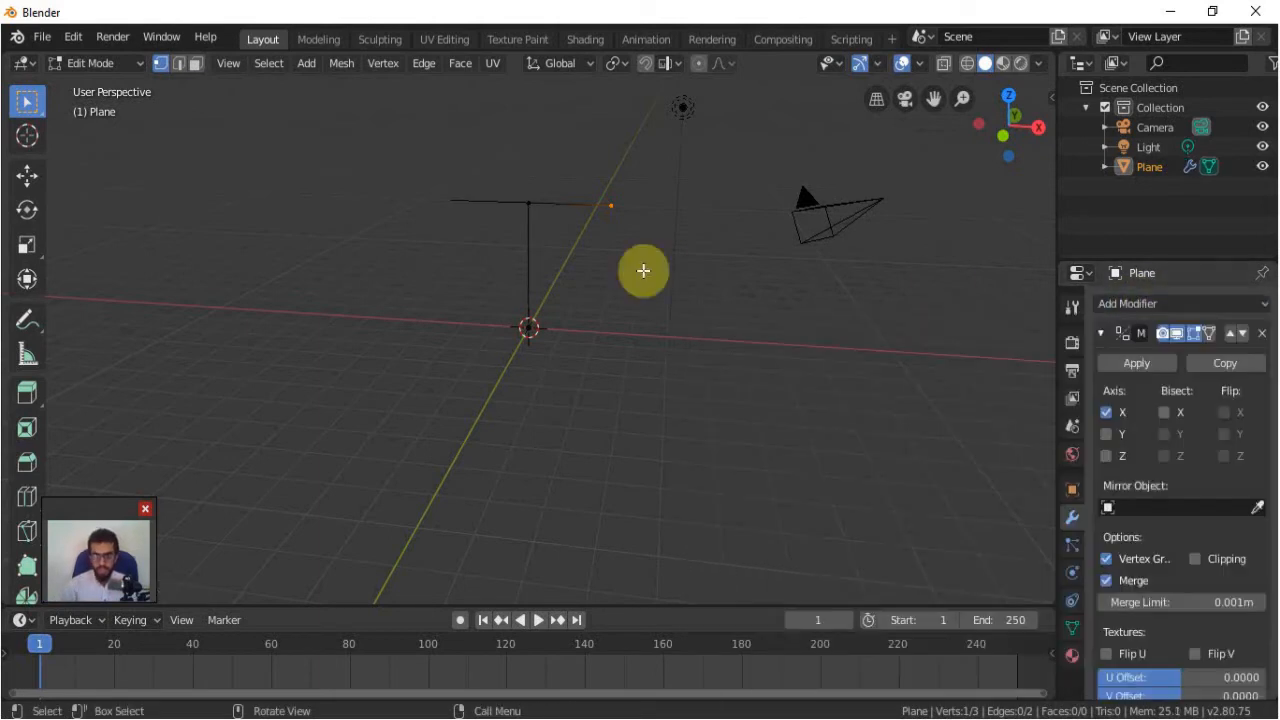
left_click(1104, 333)
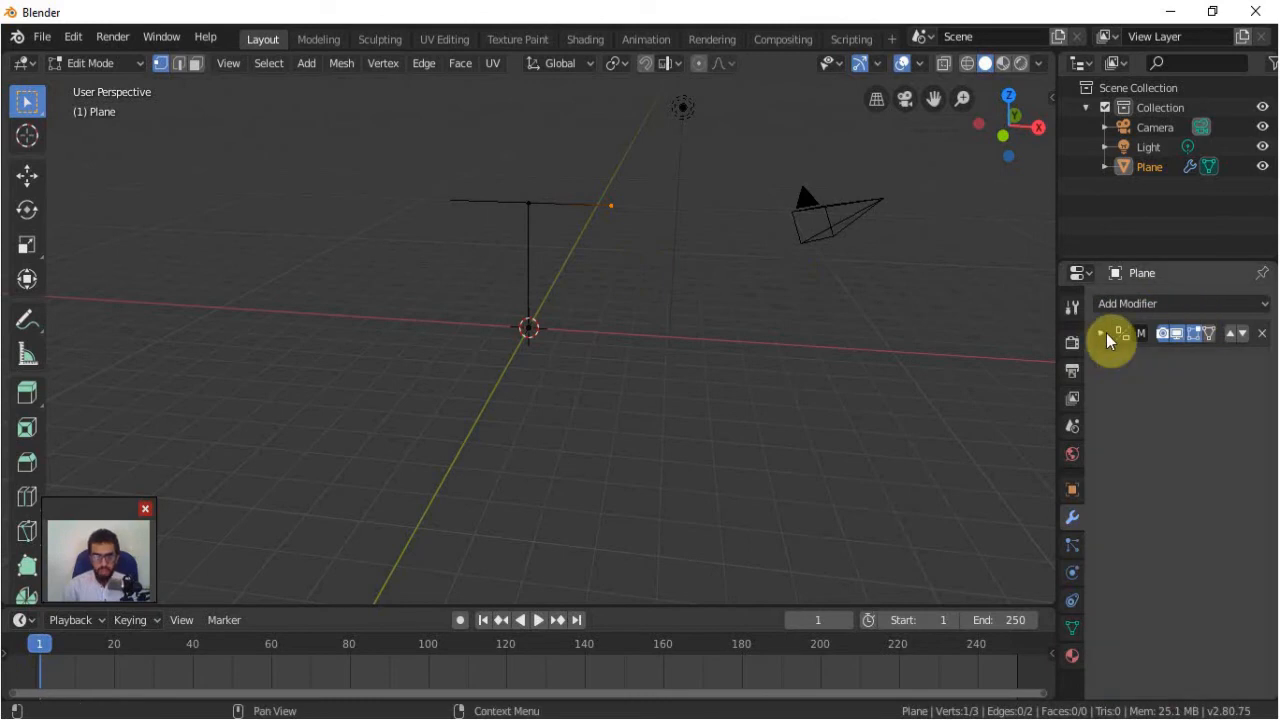
Step: Add a Skin modifier after the Mirror modifier and collapse its settings
left_click(1157, 302)
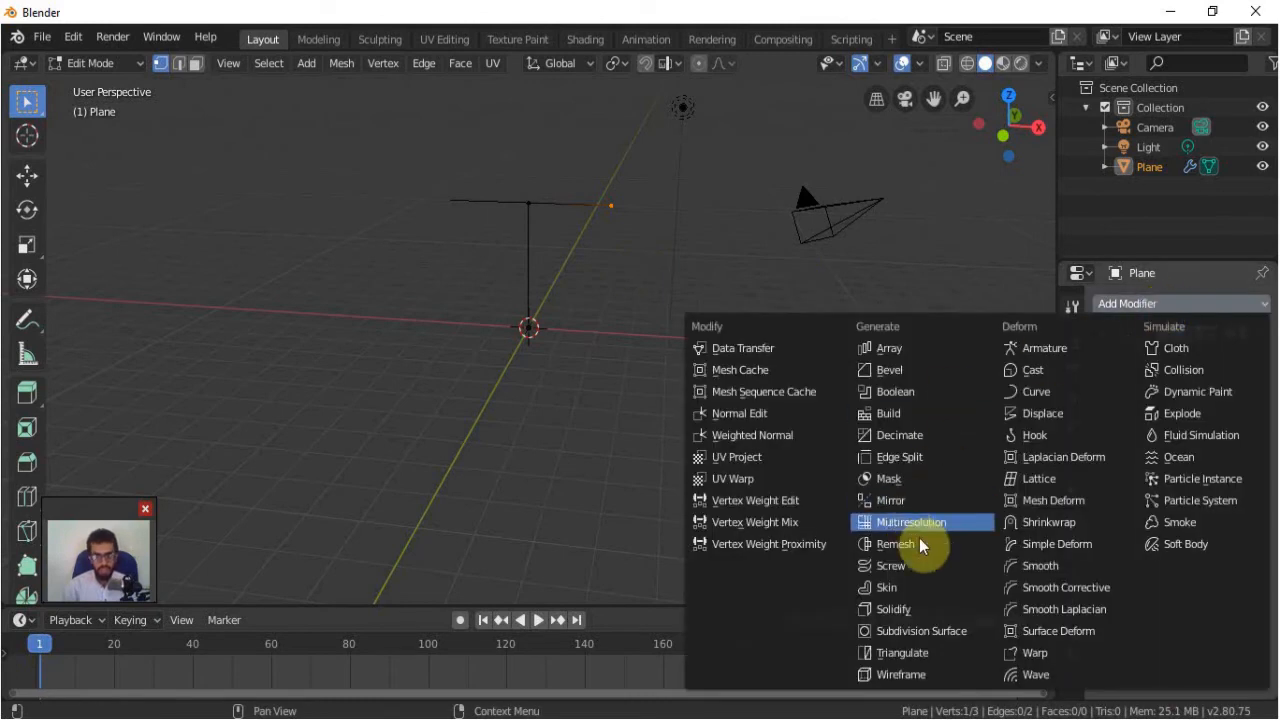
left_click(906, 586)
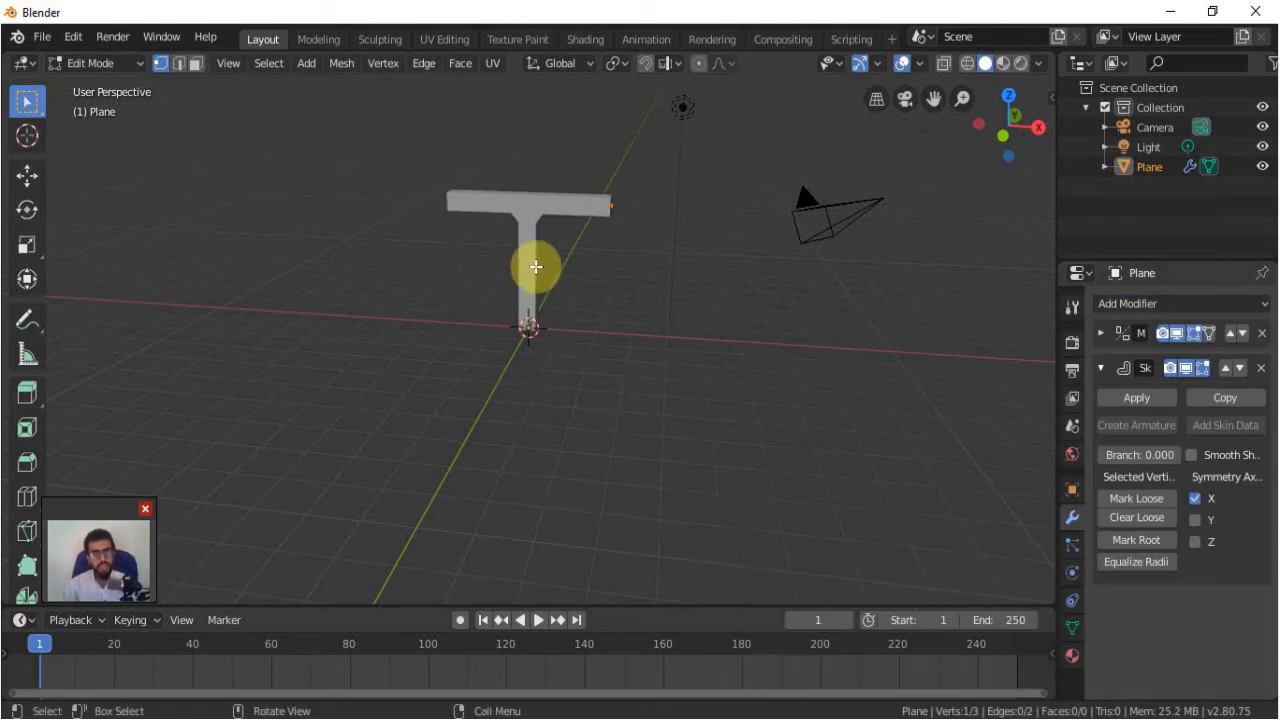
key("KP_1")
left_click(1104, 367)
Step: Add a Subdivision Surface modifier with render and viewport levels of 3, and turn on X-ray display
left_click(1129, 304)
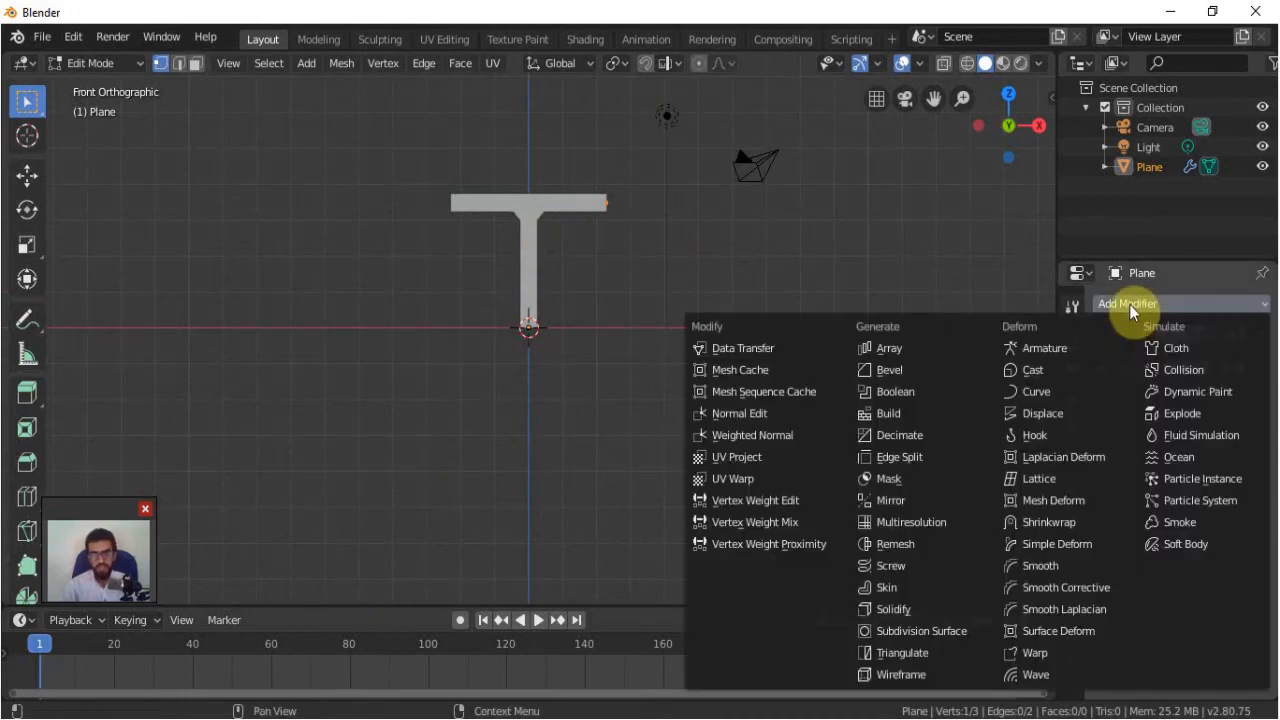
left_click(887, 632)
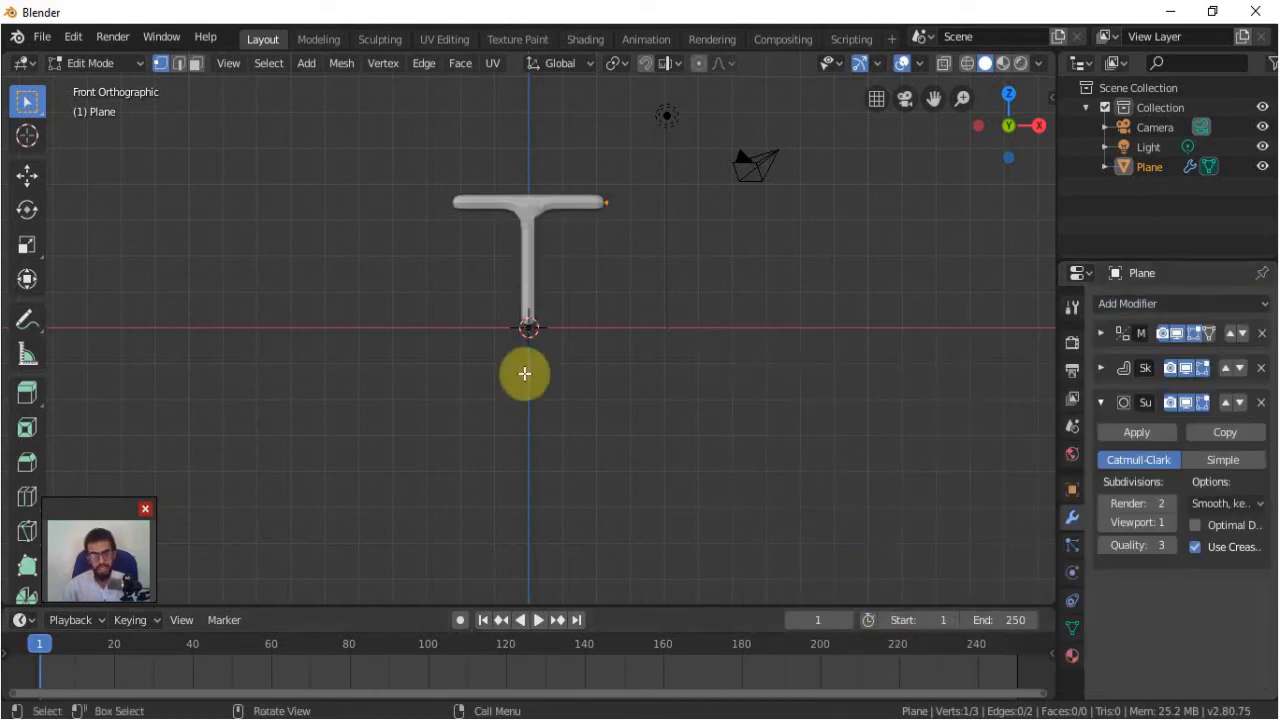
scroll(1169, 521, "up", 2, "ctrl")
scroll(1150, 503, "up", 1, "ctrl")
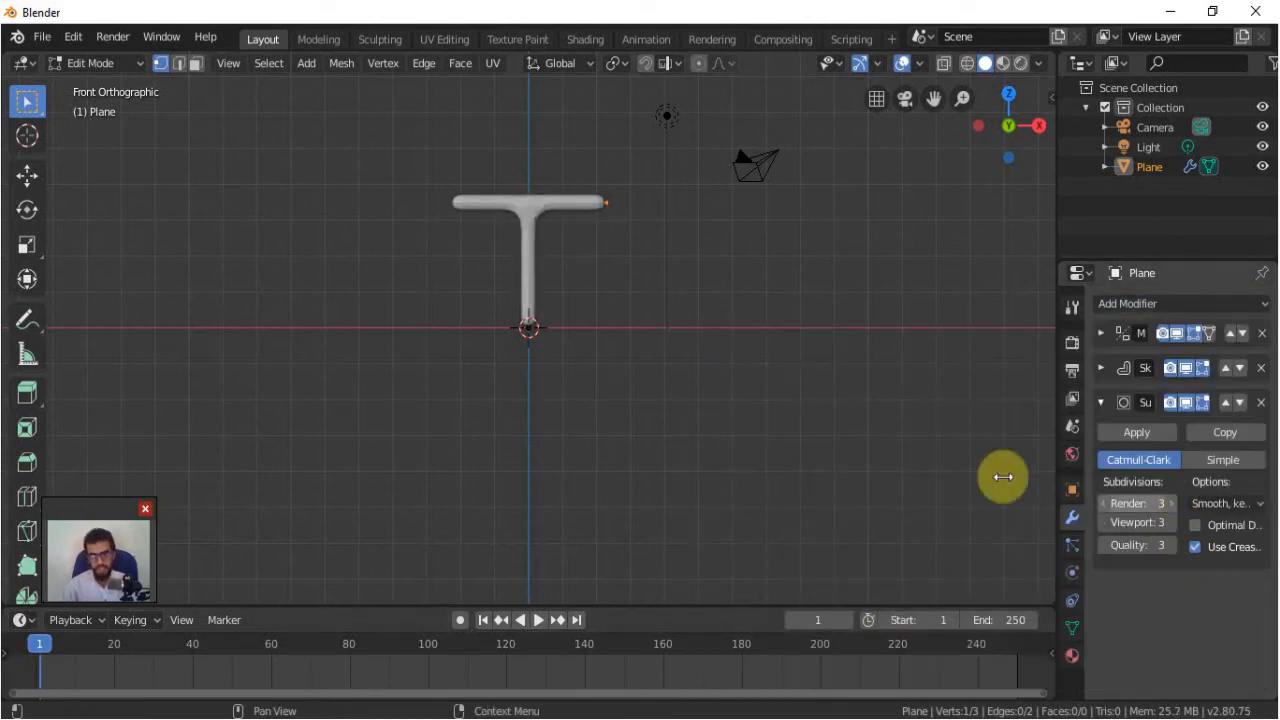
left_click(943, 63)
left_click(530, 202)
key("g")
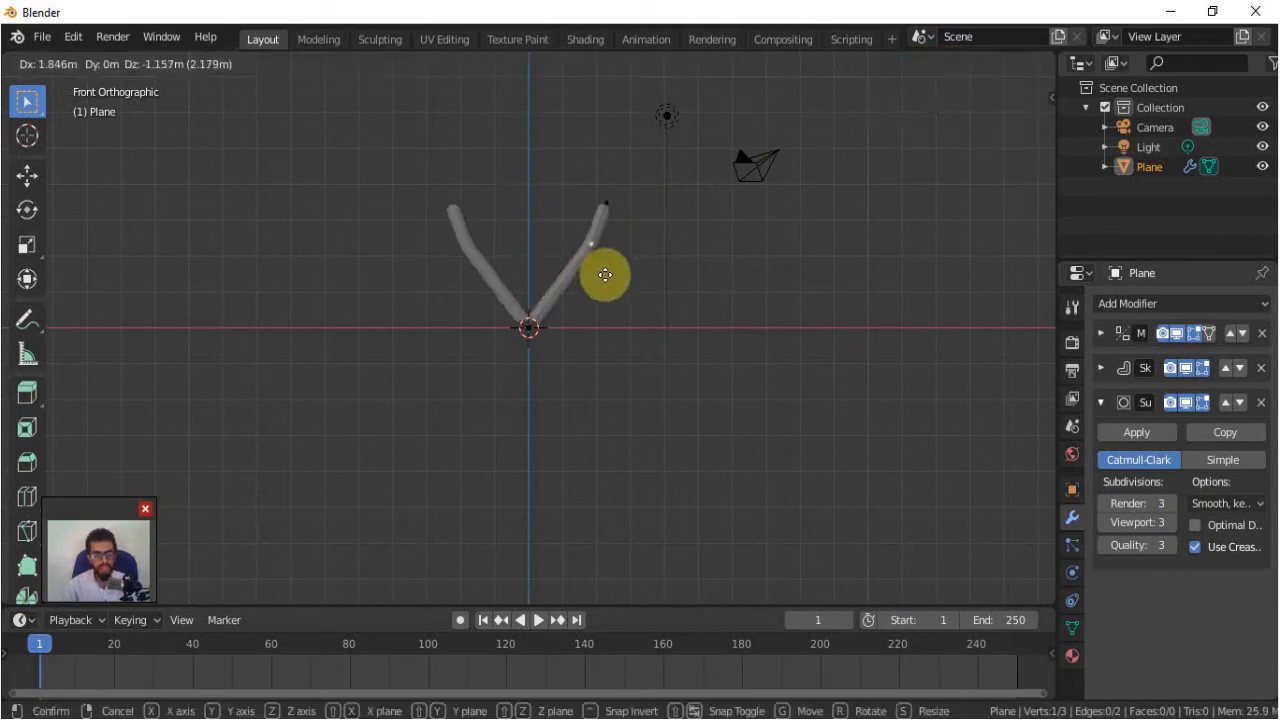
right_click(615, 229)
Step: Extrude the shoulder's outer end vertex downward and slightly outward to form the upper arm
left_click(616, 228)
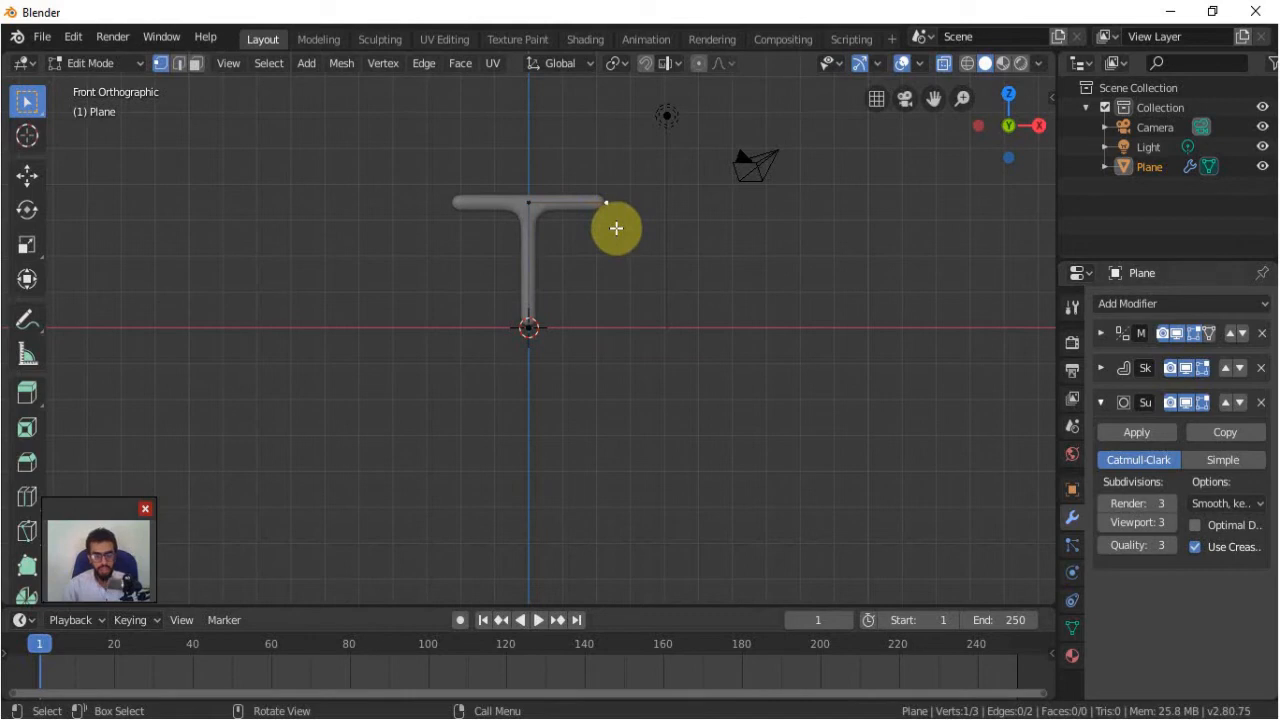
key("e")
key("z")
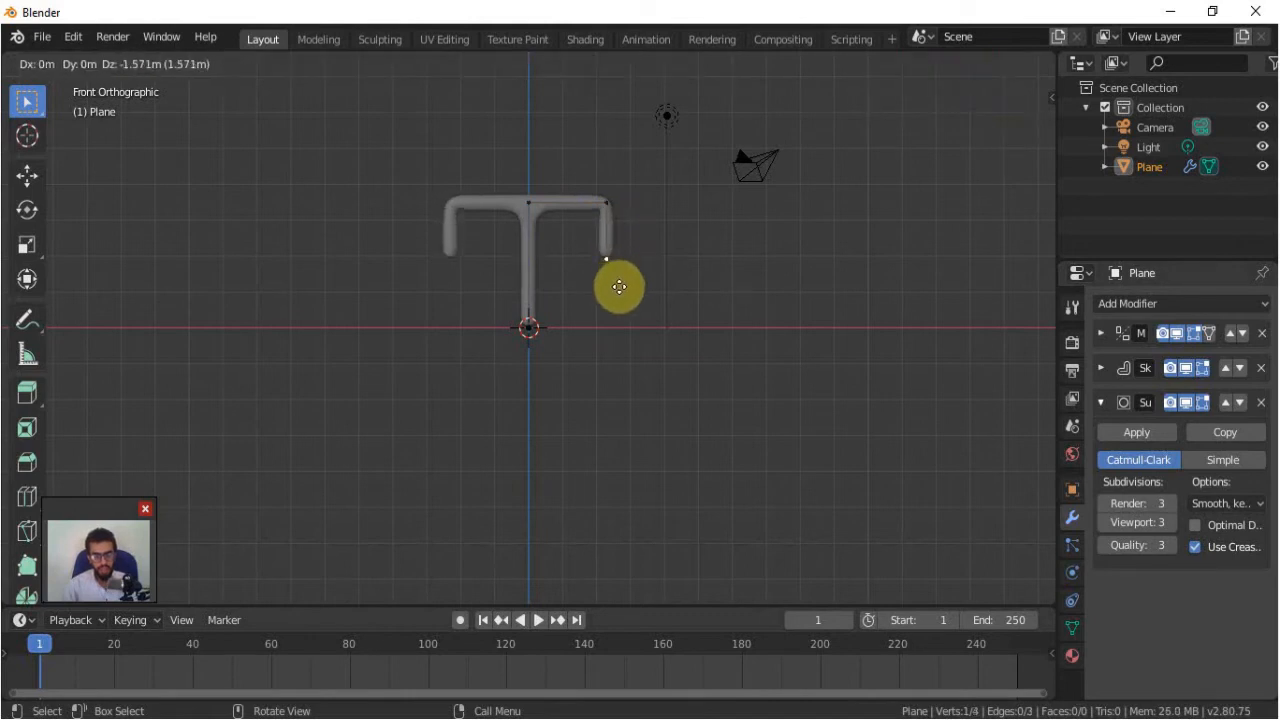
left_click(629, 292)
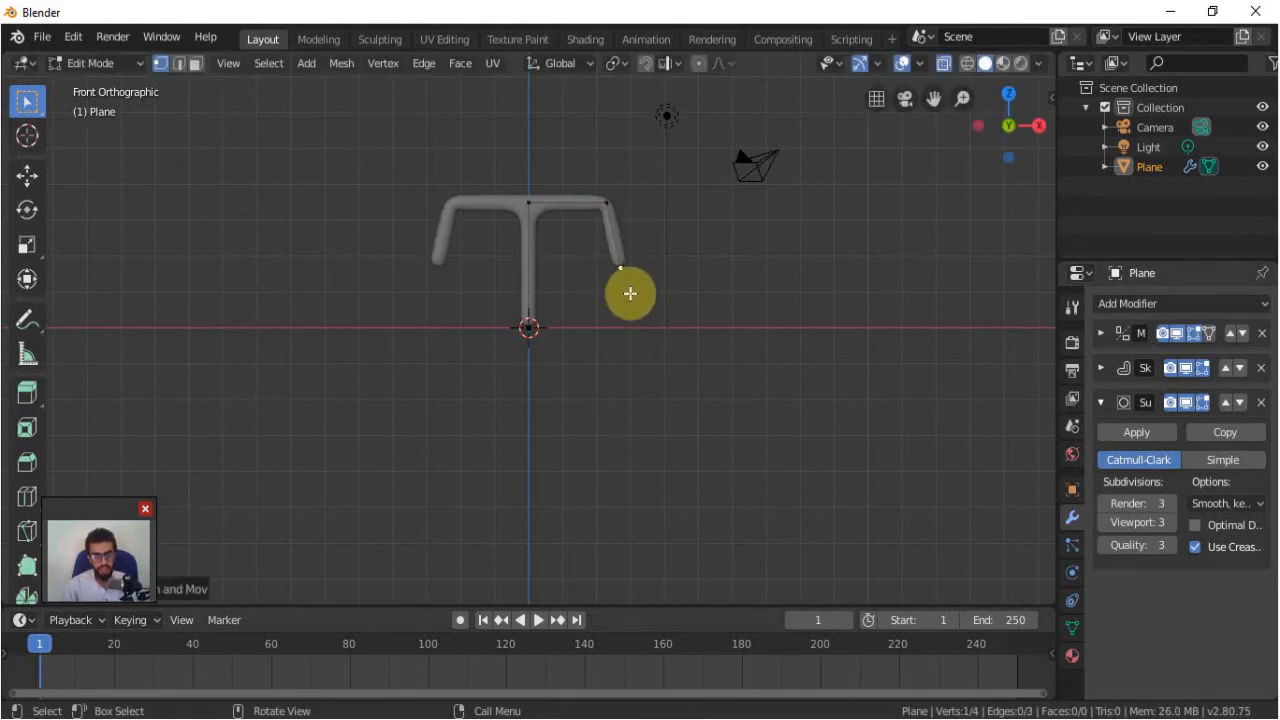
Step: Shift the elbow vertex slightly toward positive Y in the side view and extrude the forearm downward from it
key("KP_3")
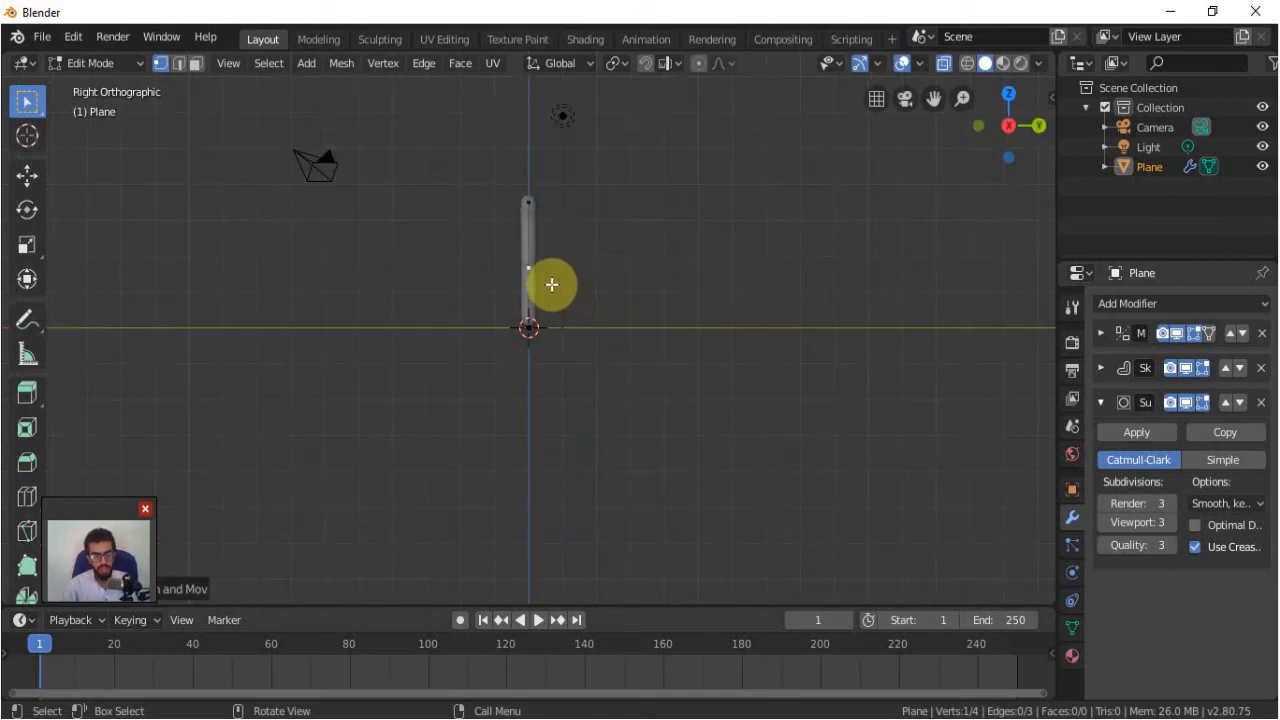
key("g")
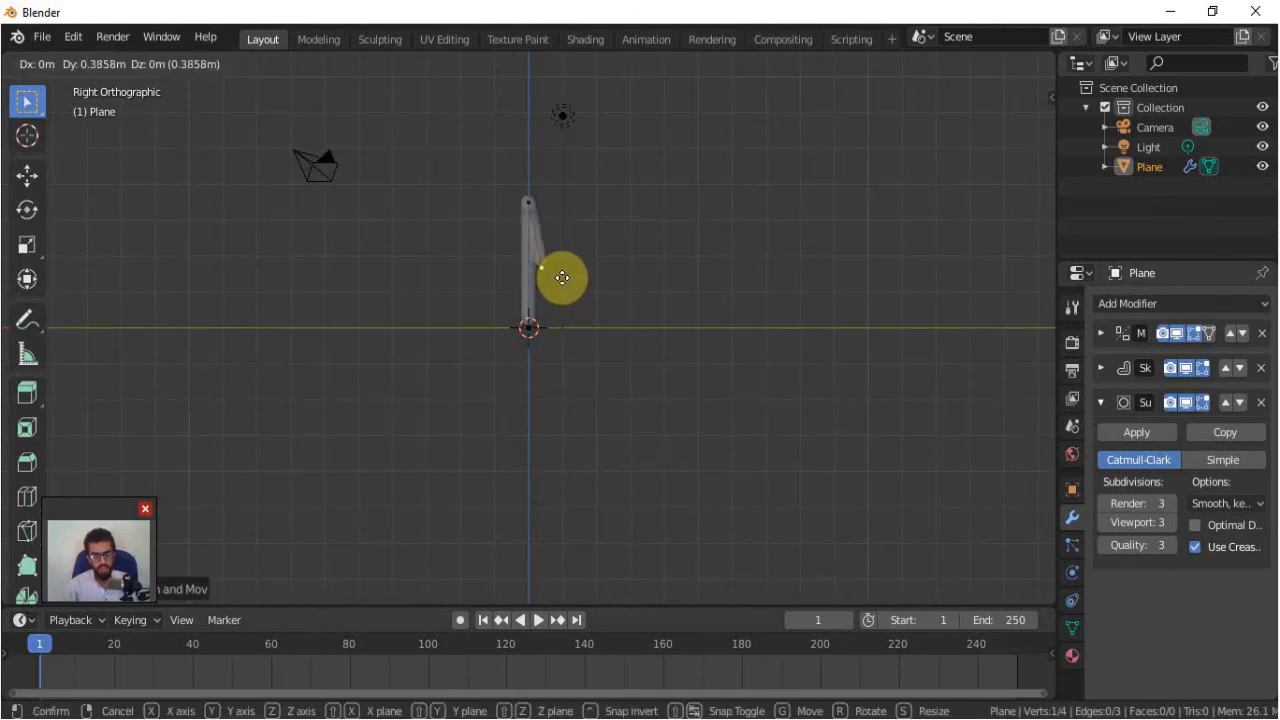
left_click(558, 278)
key("e")
left_click(538, 364)
middle_click_drag(434, 289, 573, 317)
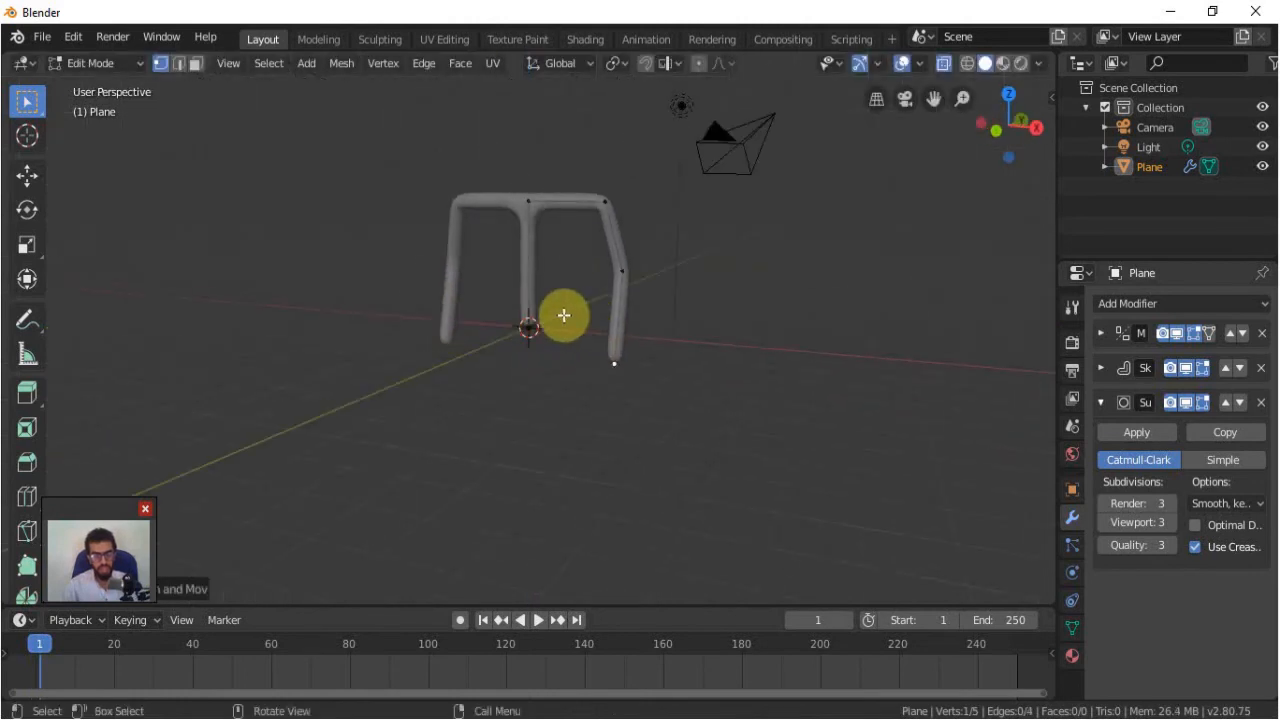
Step: Extrude the spine's bottom vertex sideways about 1.7 m in the front view to form the hip
key("KP_1")
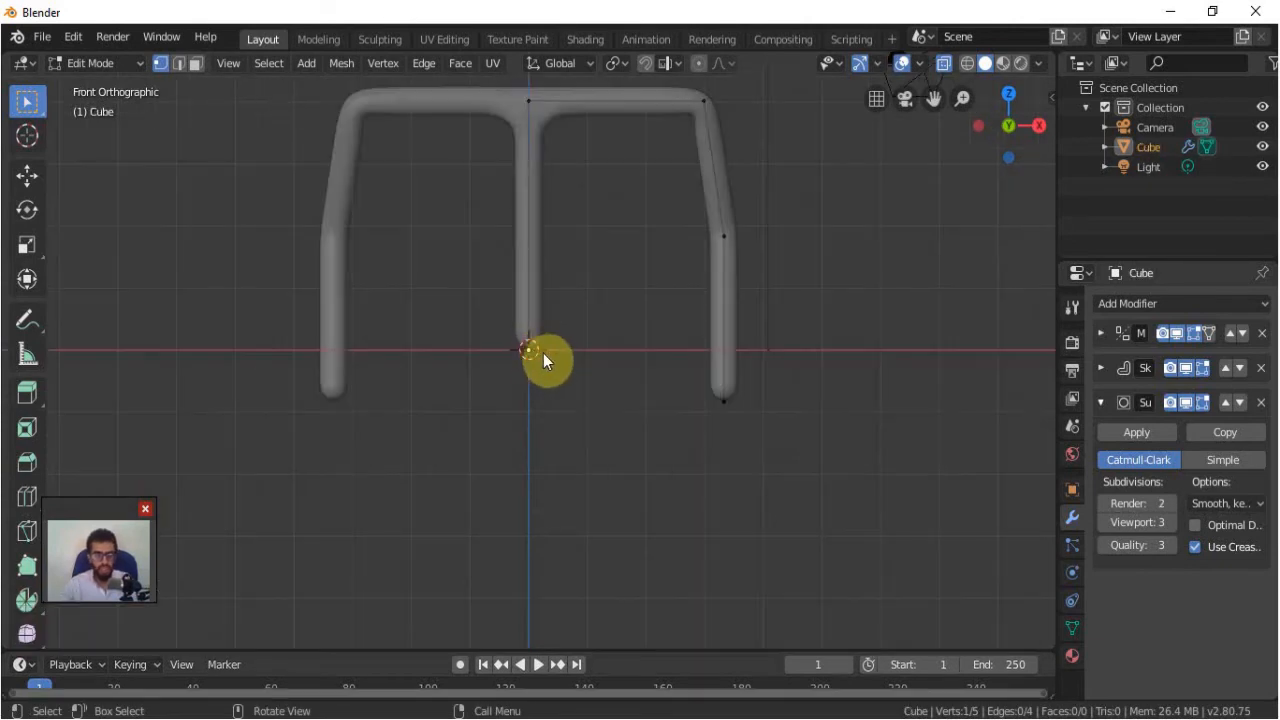
key("e")
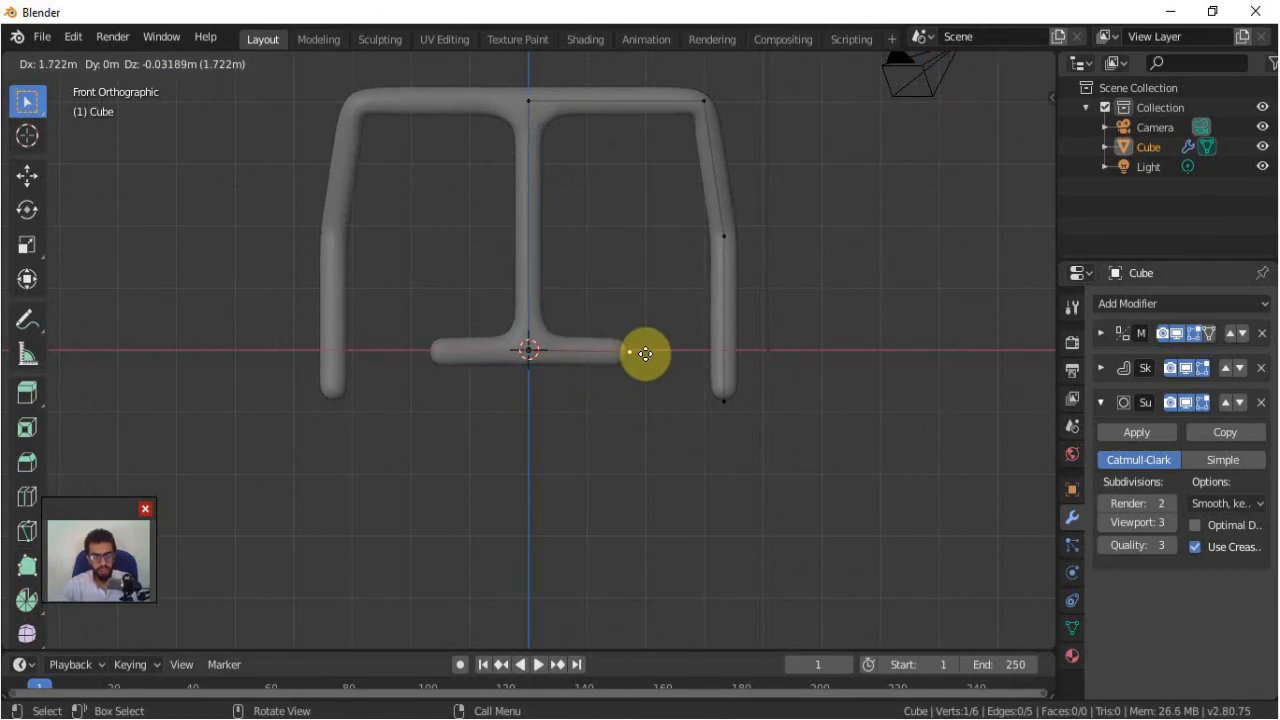
left_click(647, 353)
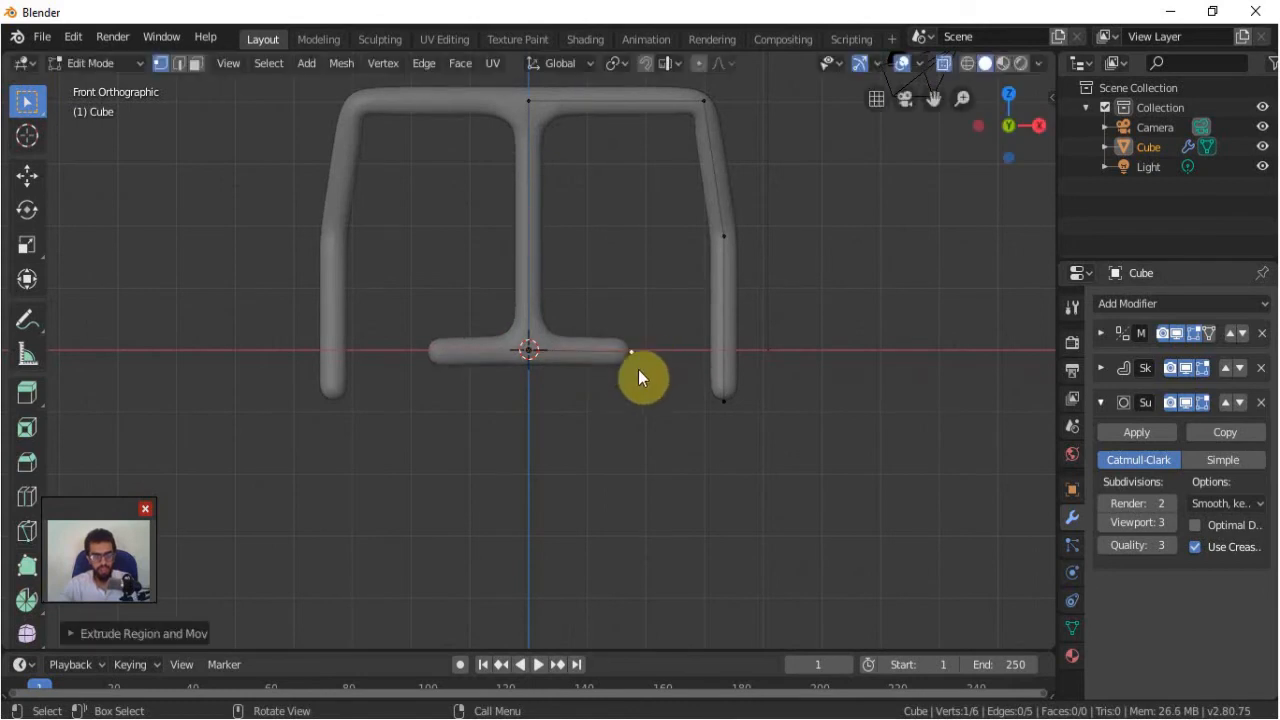
Step: Extrude the hip's outer vertex straight down along Z to form the leg
key("e")
key("z")
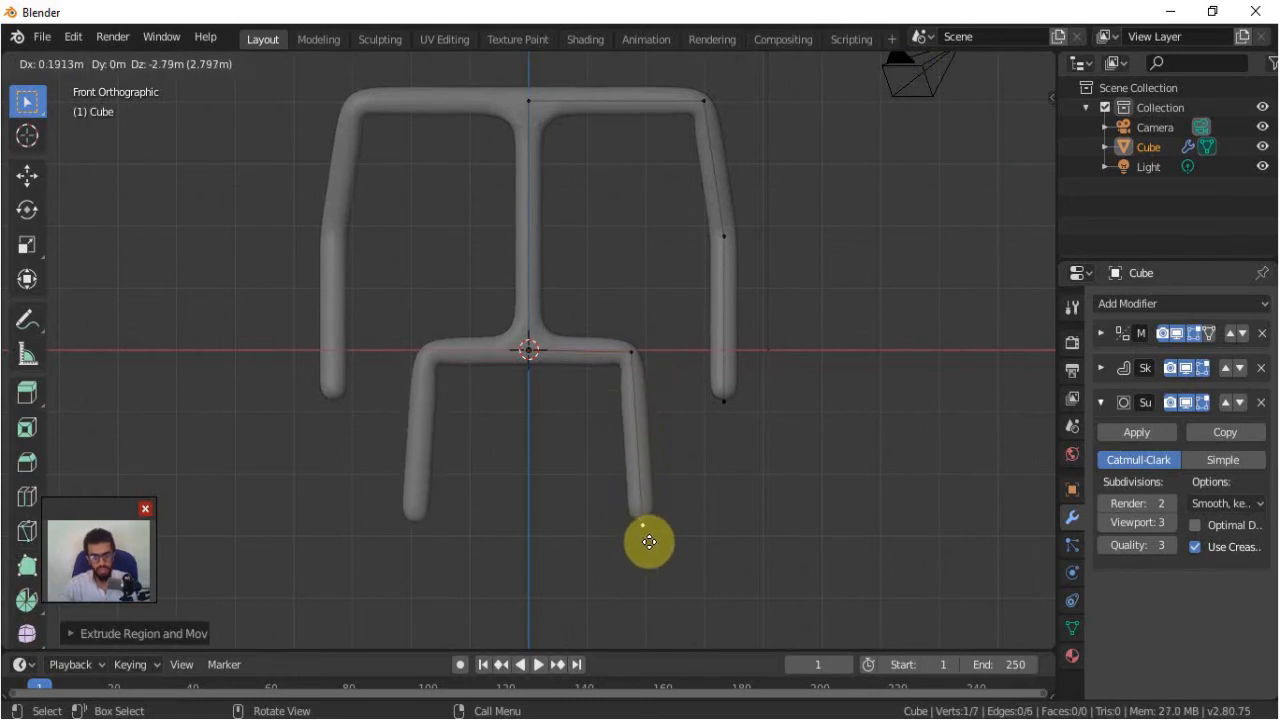
left_click(638, 558)
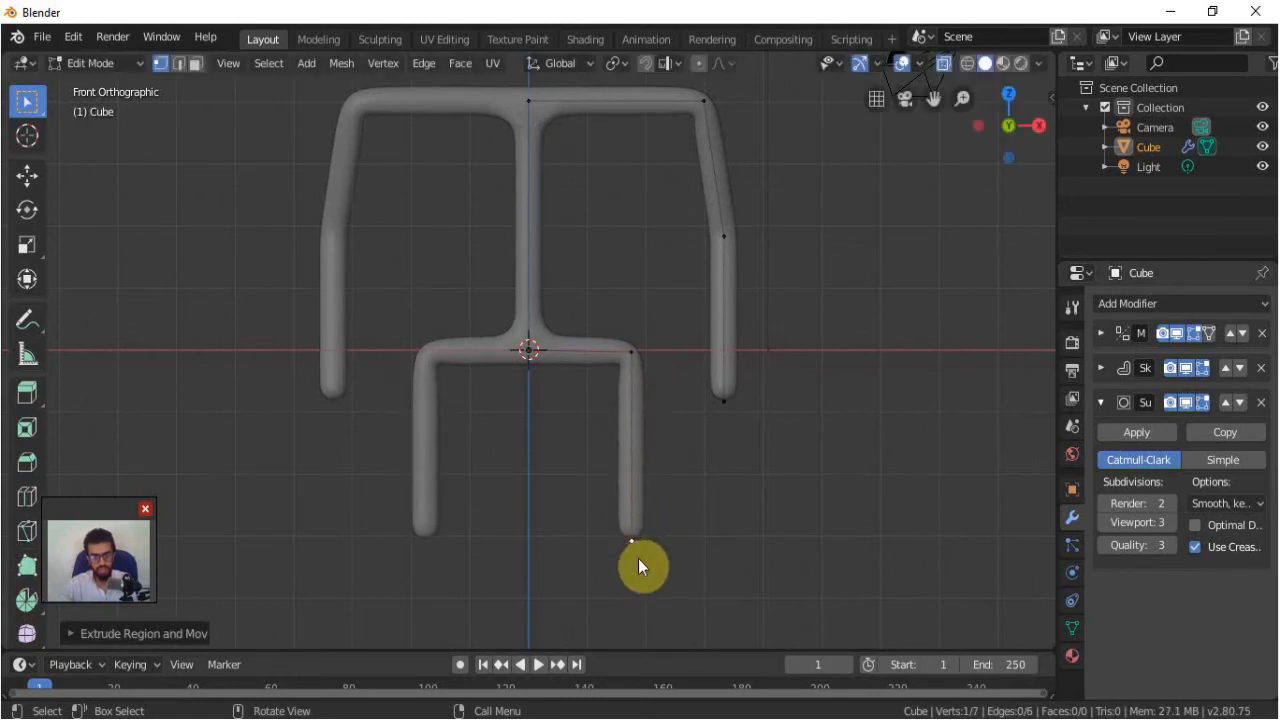
Step: Move the leg's bottom vertex about 0.6 m toward negative Y in the side view to bend the knee forward
scroll(639, 530, "down", 2)
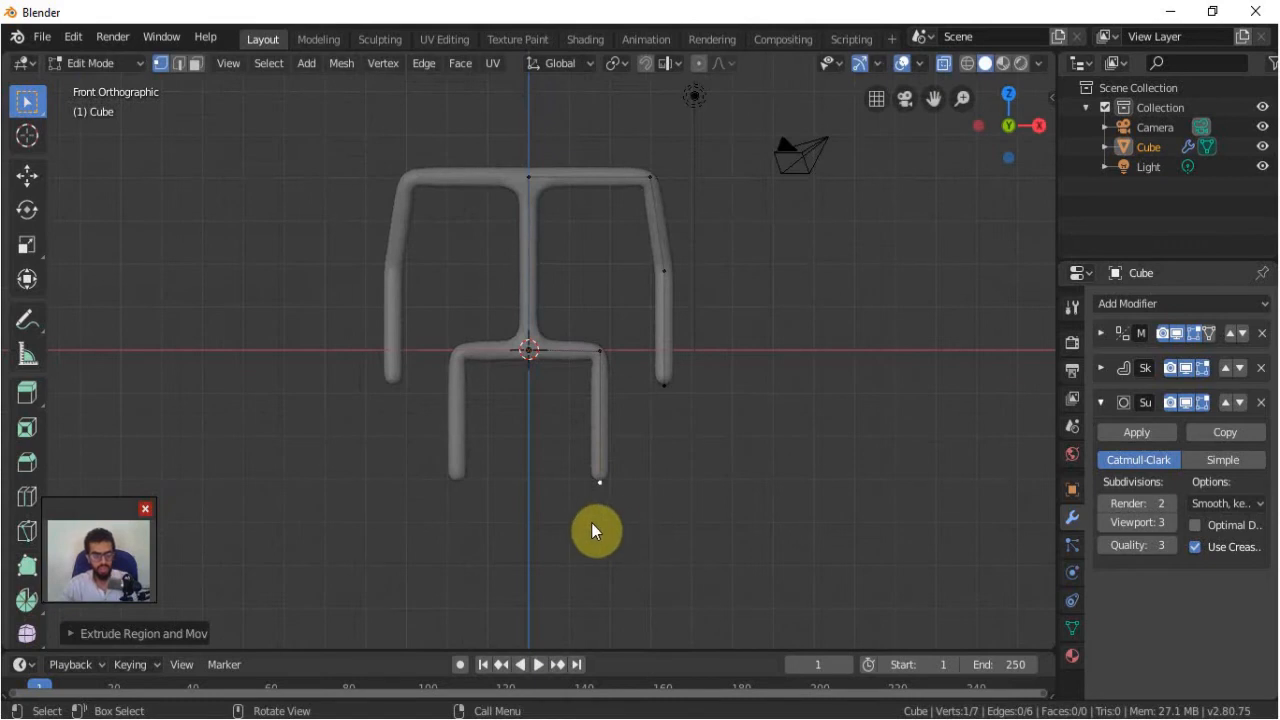
key("KP_3")
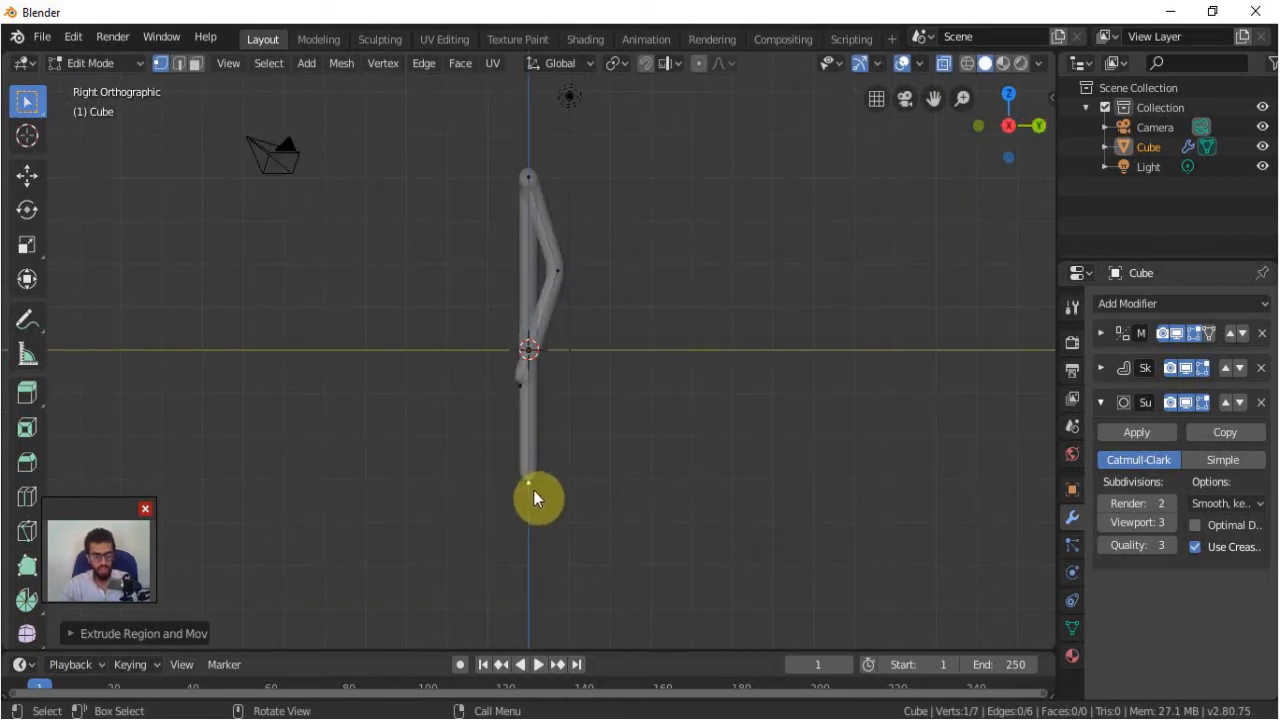
key("g")
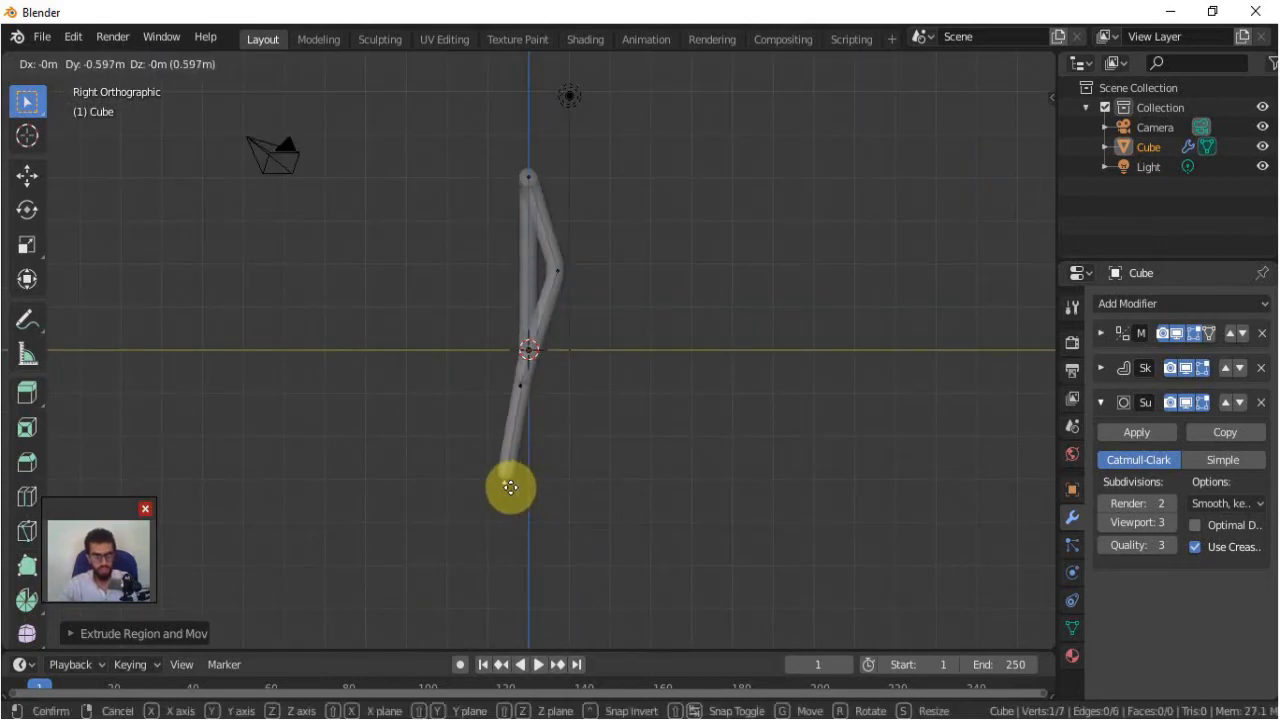
left_click(517, 501)
Step: Extrude the lower leg about 3.7 m downward from the knee and extrude a short foot forward from the ankle
scroll(517, 501, "down", 3)
key("e")
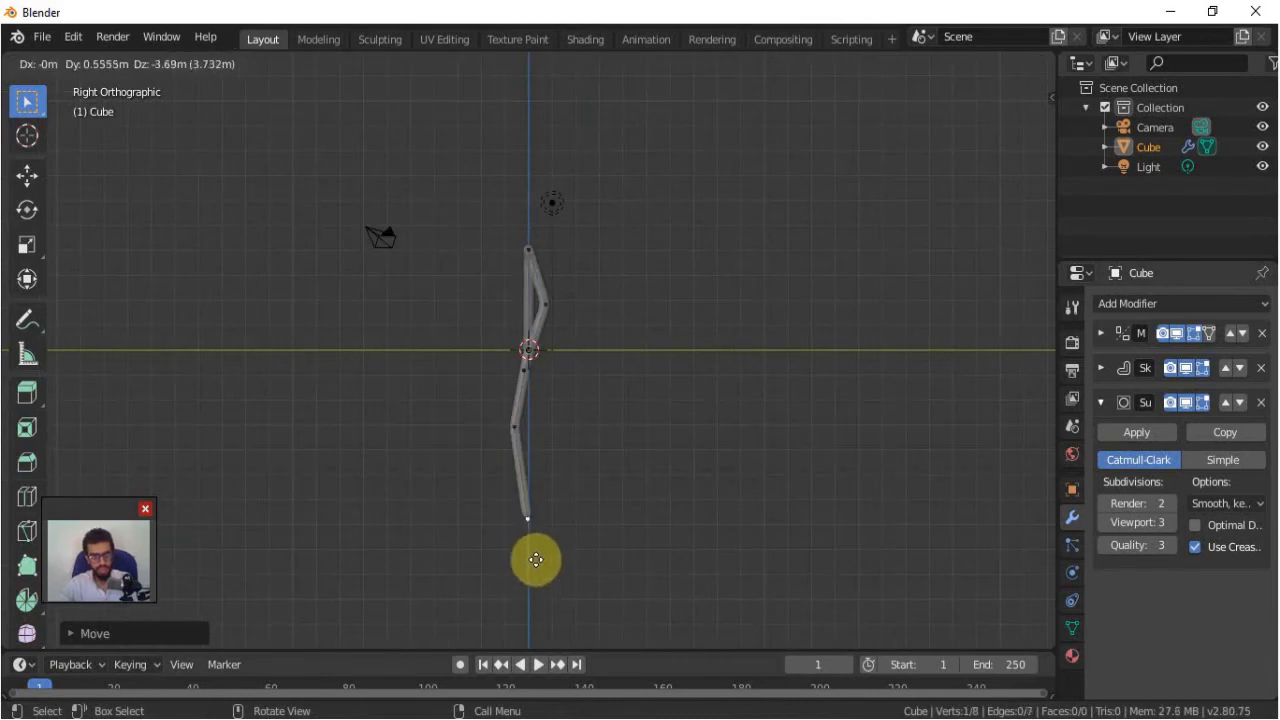
left_click(538, 568)
key("e")
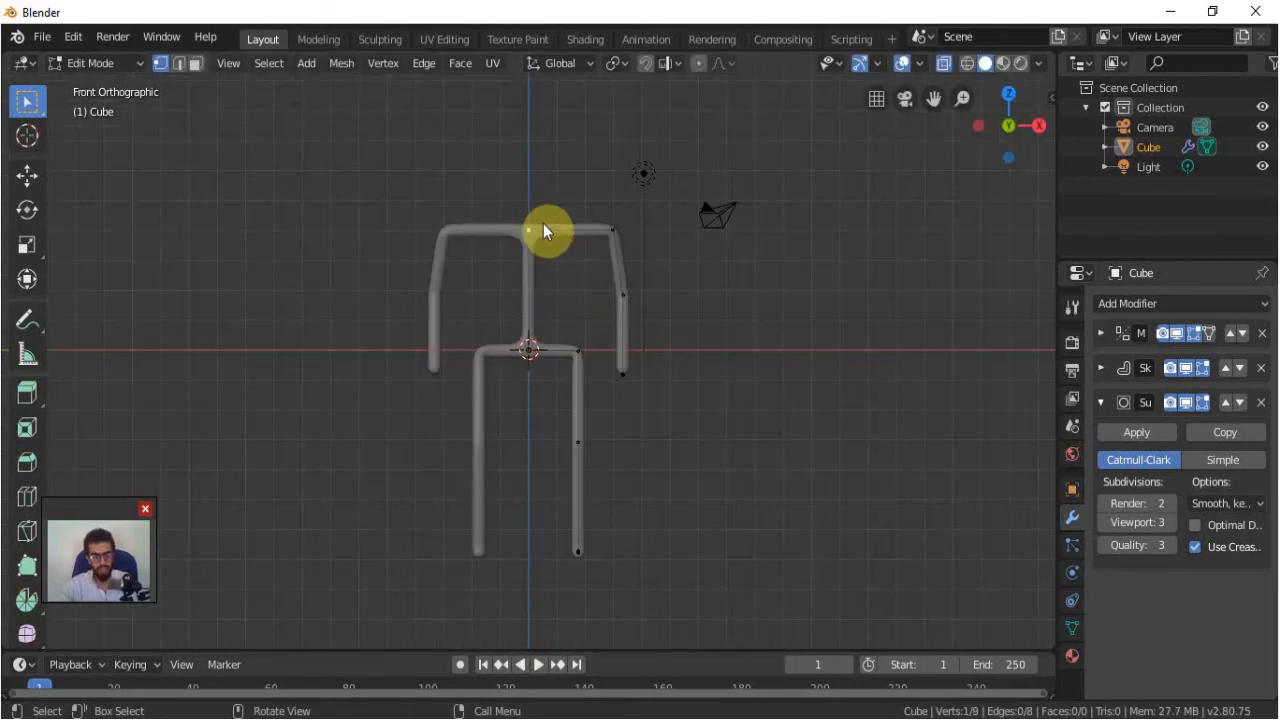
Step: Extrude the spine's top vertex upward about 1.4 m for the neck in the front view, and extrude again upward for the head
key("e")
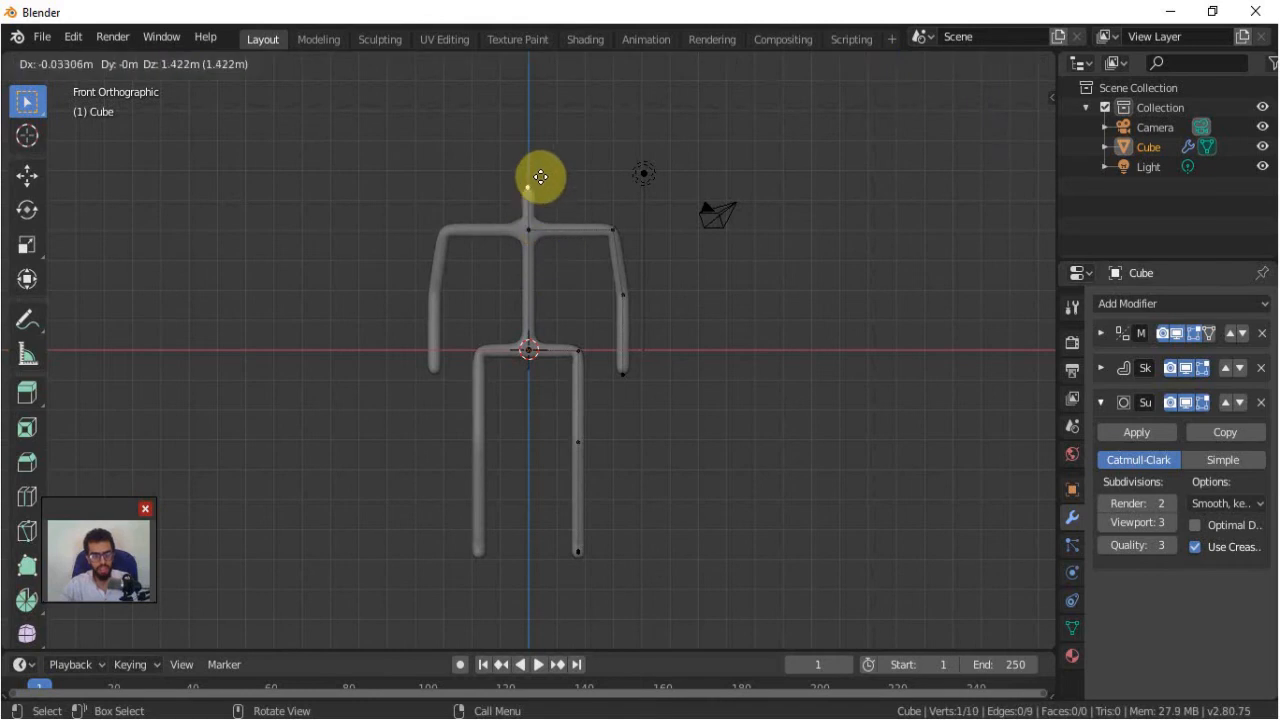
left_click(540, 187)
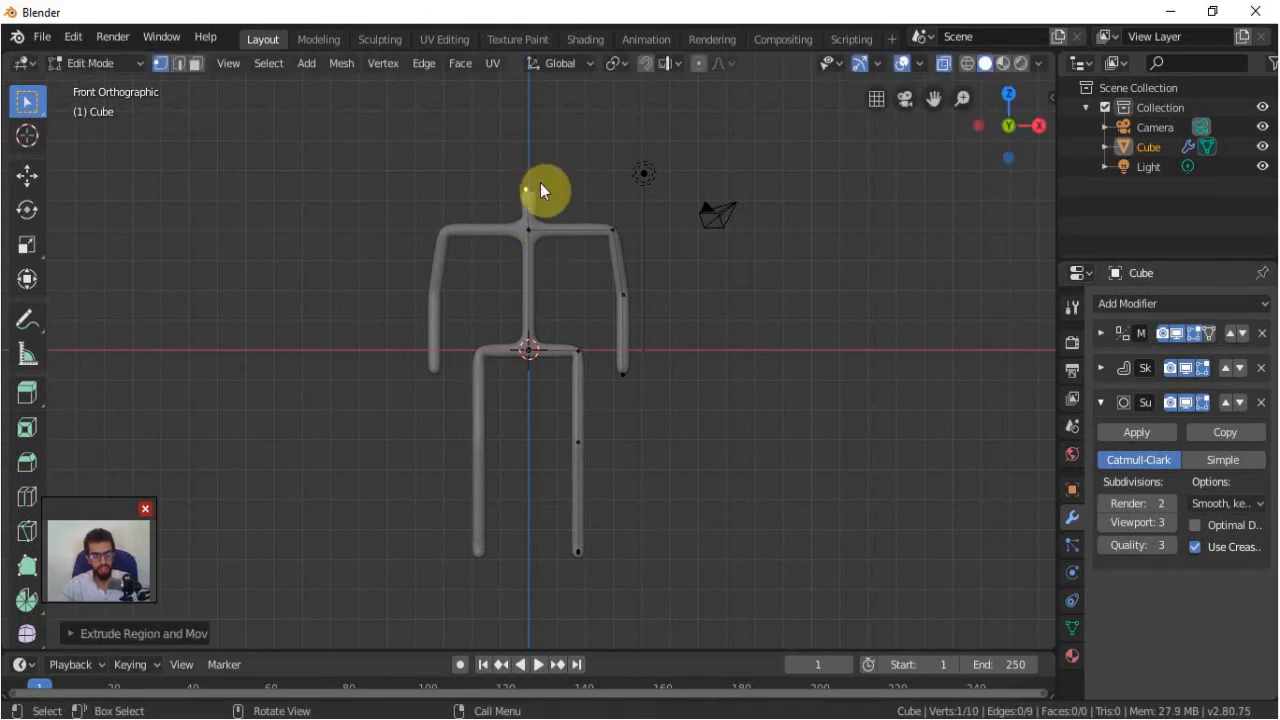
key("e")
left_click(540, 131)
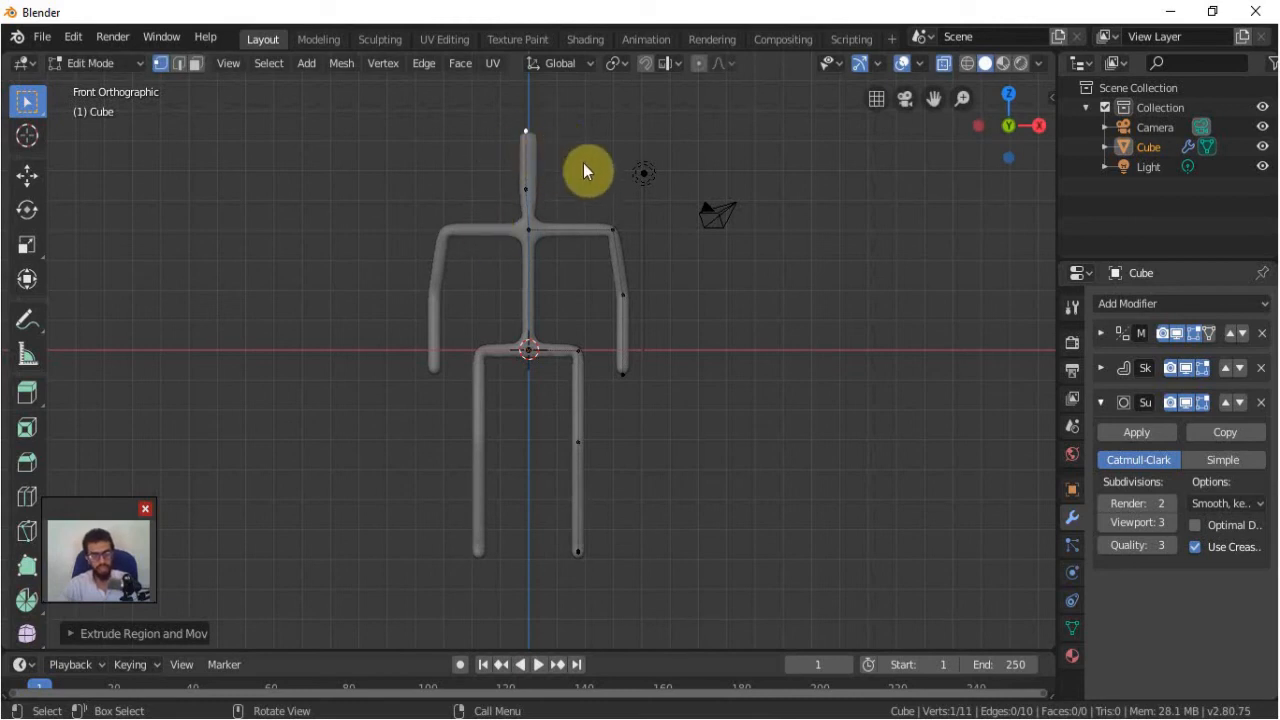
Step: Enlarge the skin radius at the head's top vertex and raise that vertex to lengthen the head
key("ctrl+a")
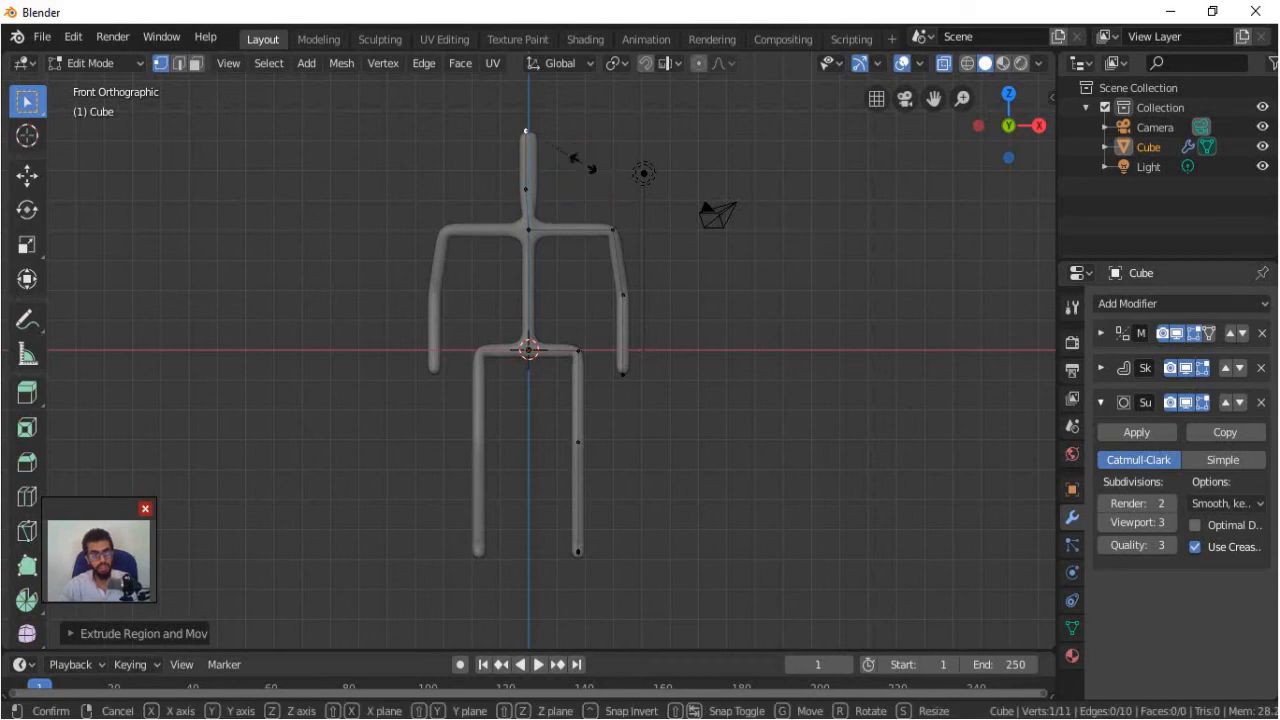
left_click(158, 289)
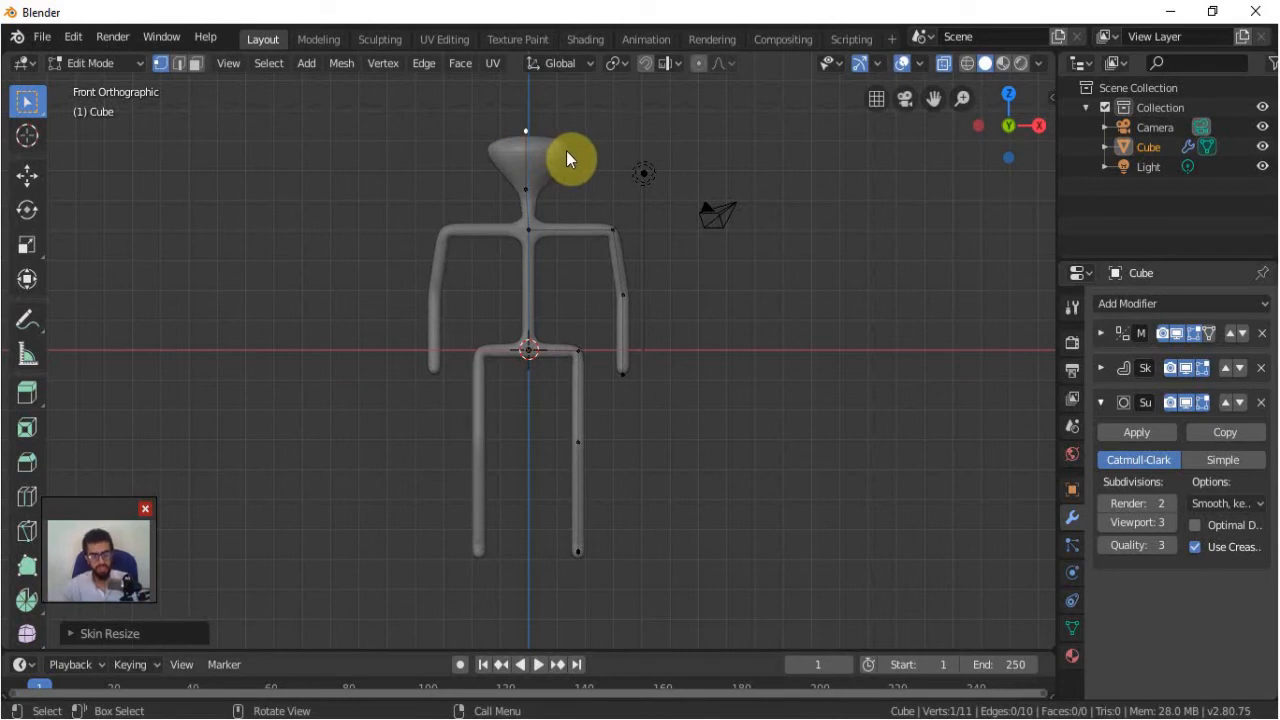
key("g")
left_click(573, 114)
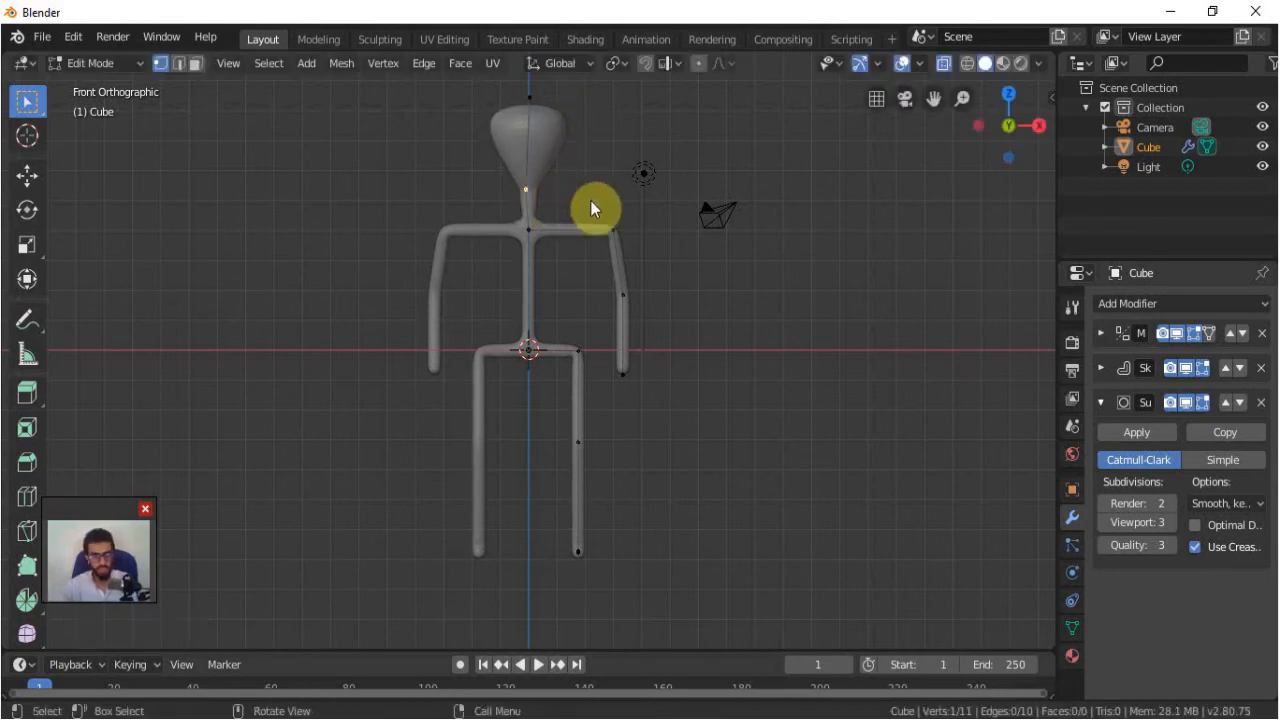
Step: Adjust the skin radius at the vertex between the neck and head
key("s")
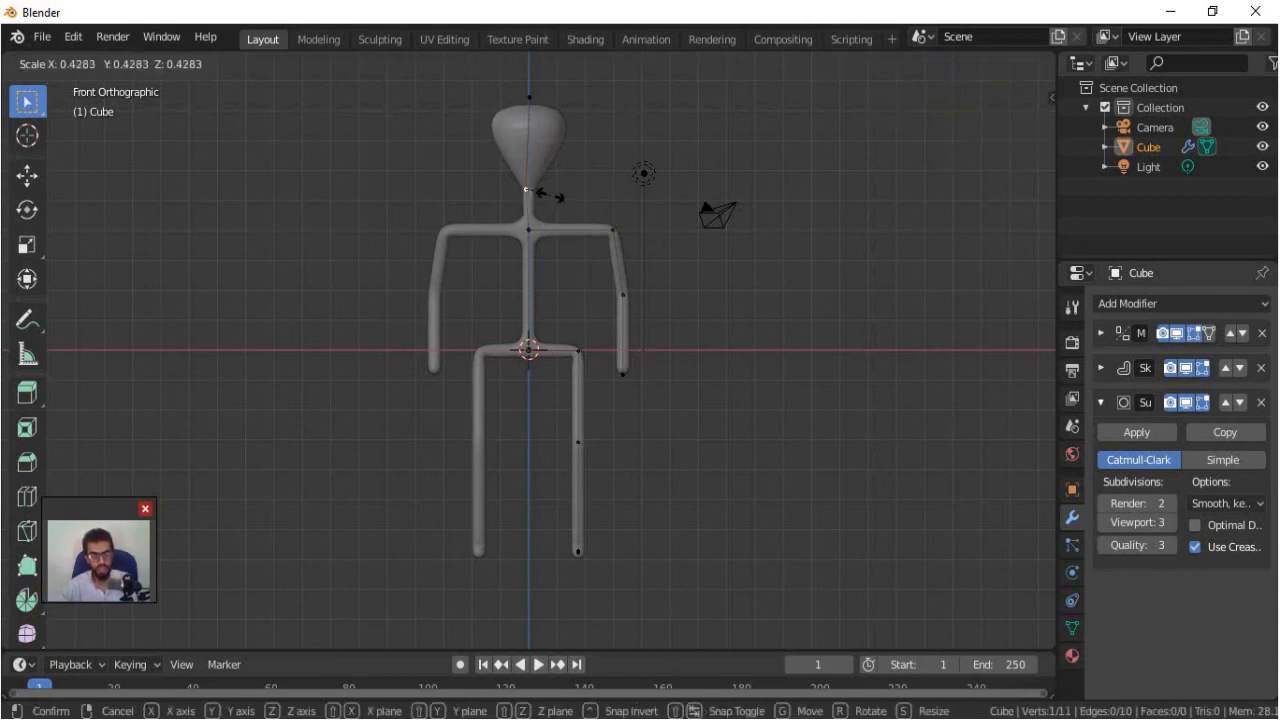
left_click(561, 264)
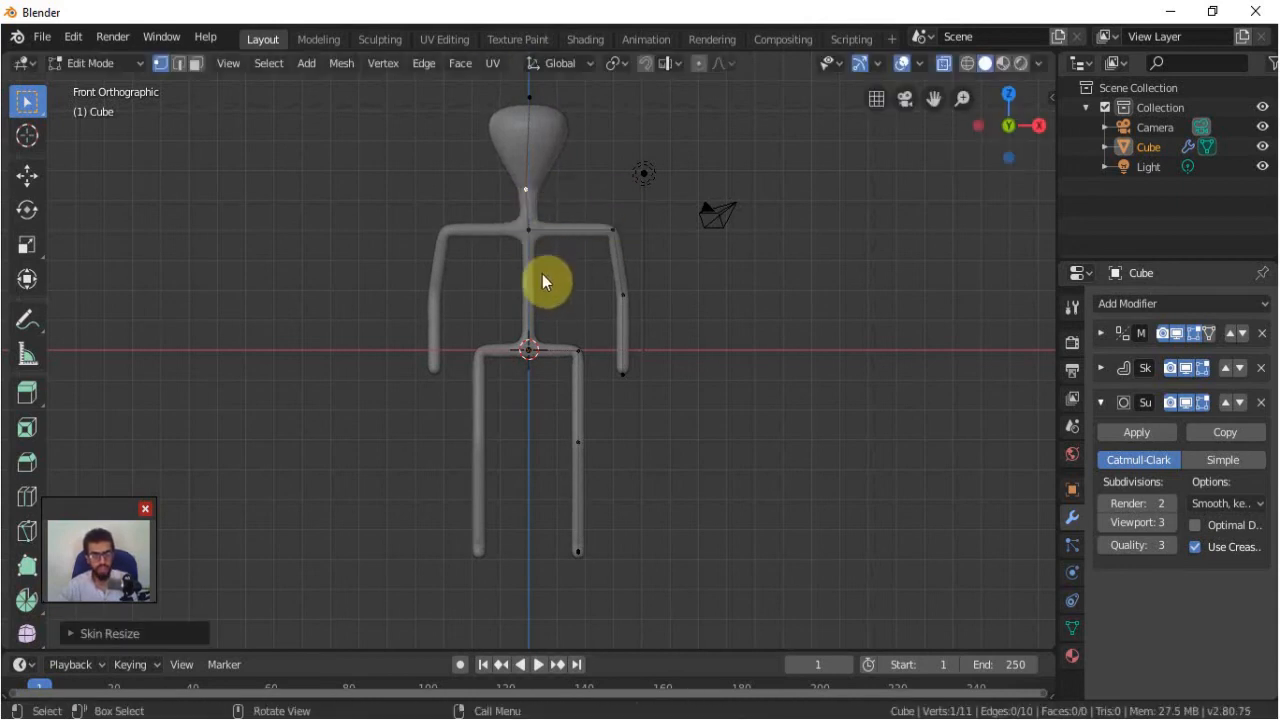
Step: Mark the spine's chest and pelvis vertices as loose in the Skin modifier
left_click(616, 234)
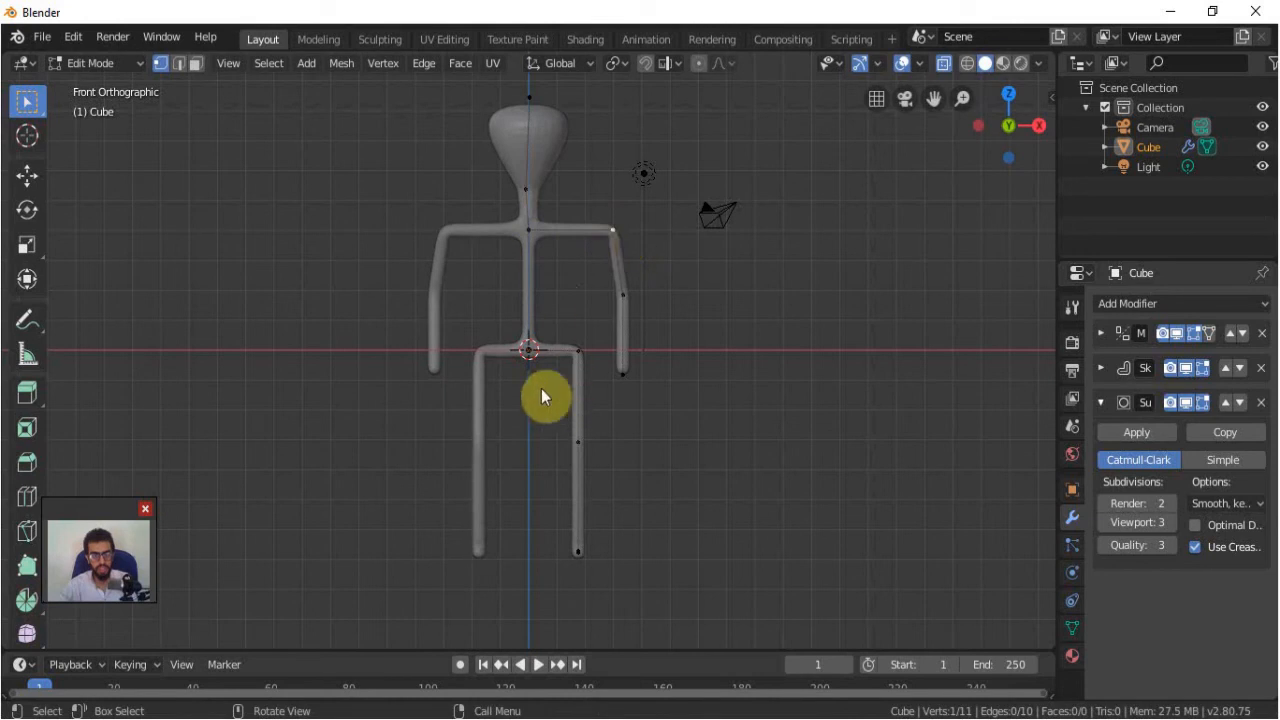
left_click(536, 228, "shift")
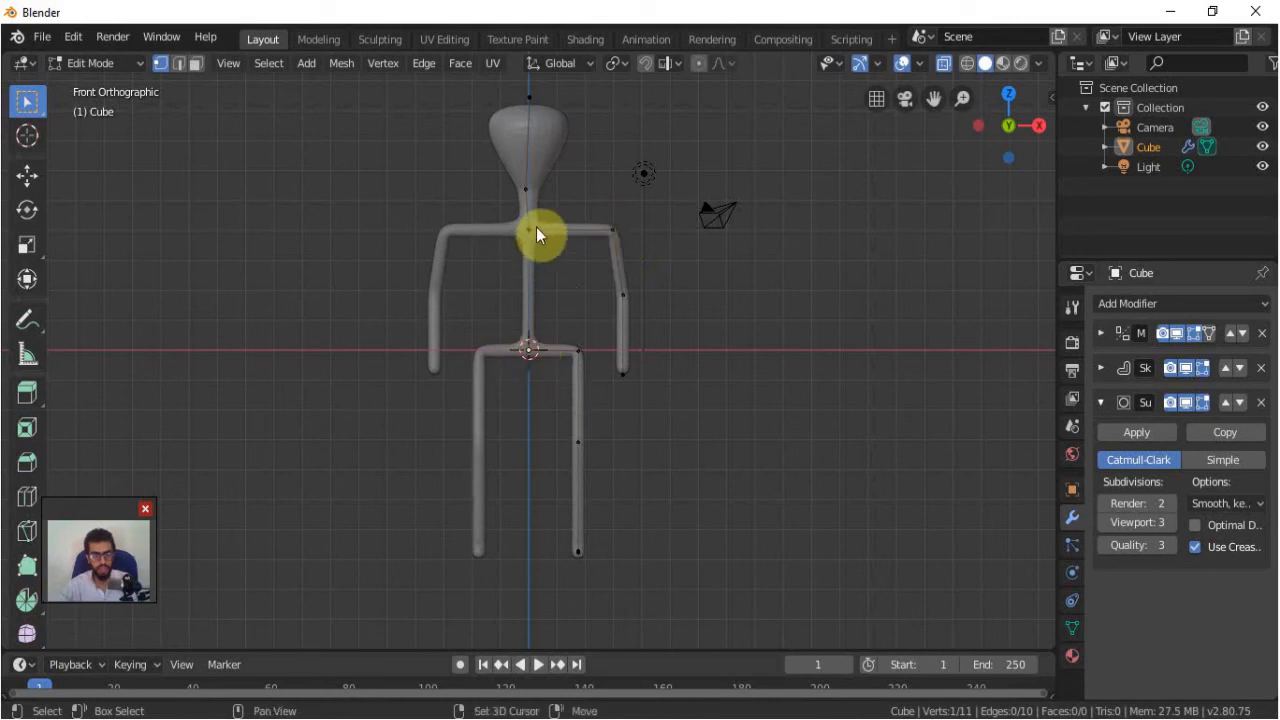
left_click(1102, 368)
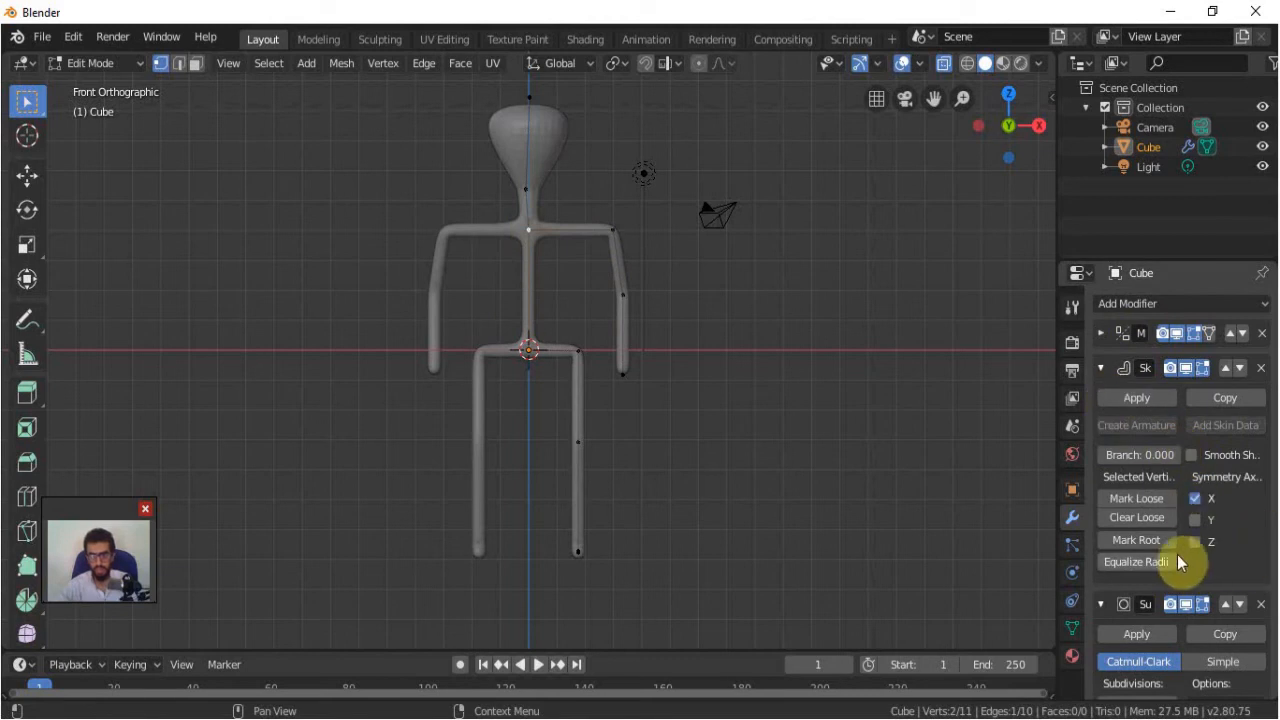
left_click(1144, 505)
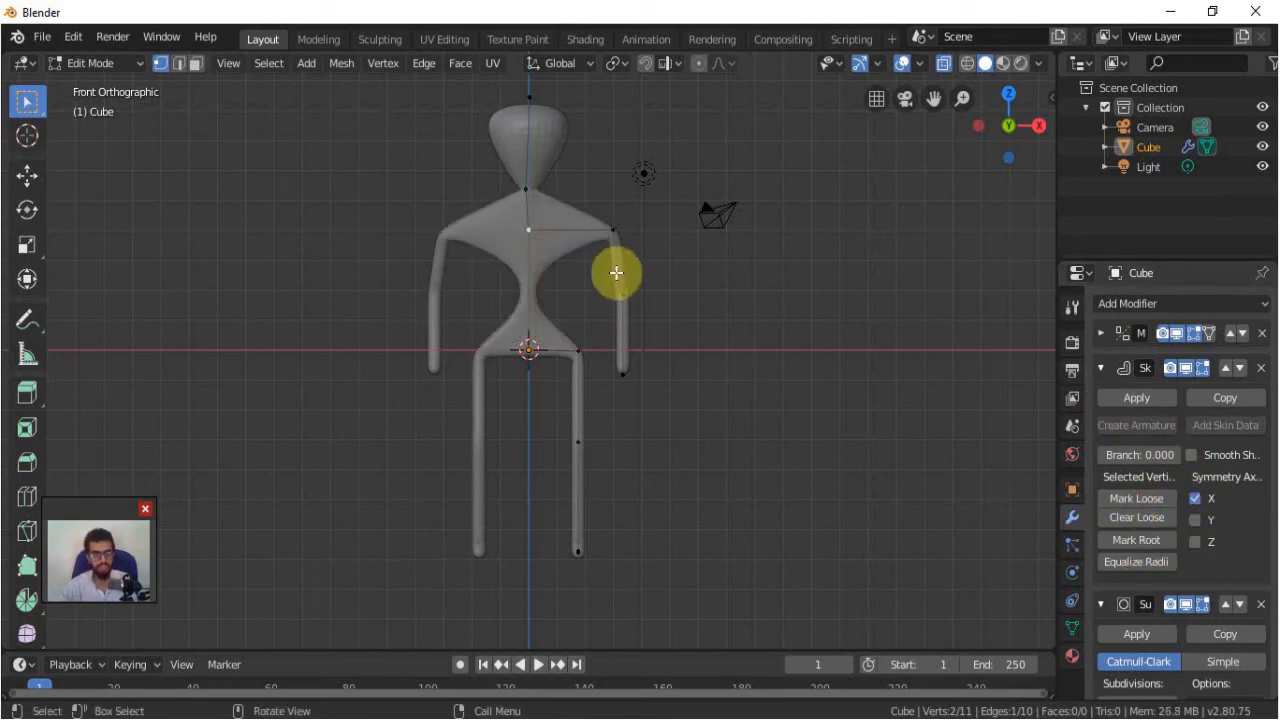
Step: Subdivide the spine edge between the chest and the pelvis to add a waist vertex
scroll(614, 271, "up", 2)
left_click(178, 63)
left_click(371, 149)
left_click(529, 259)
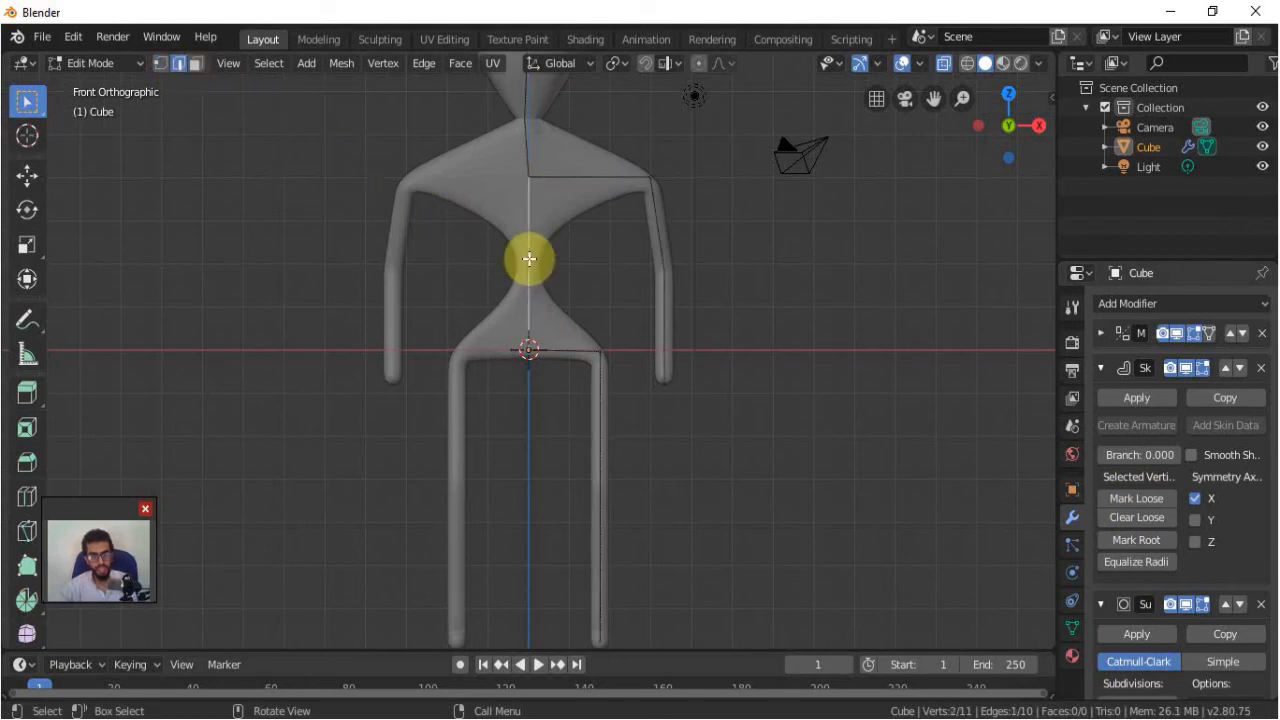
right_click(529, 259)
left_click(470, 145)
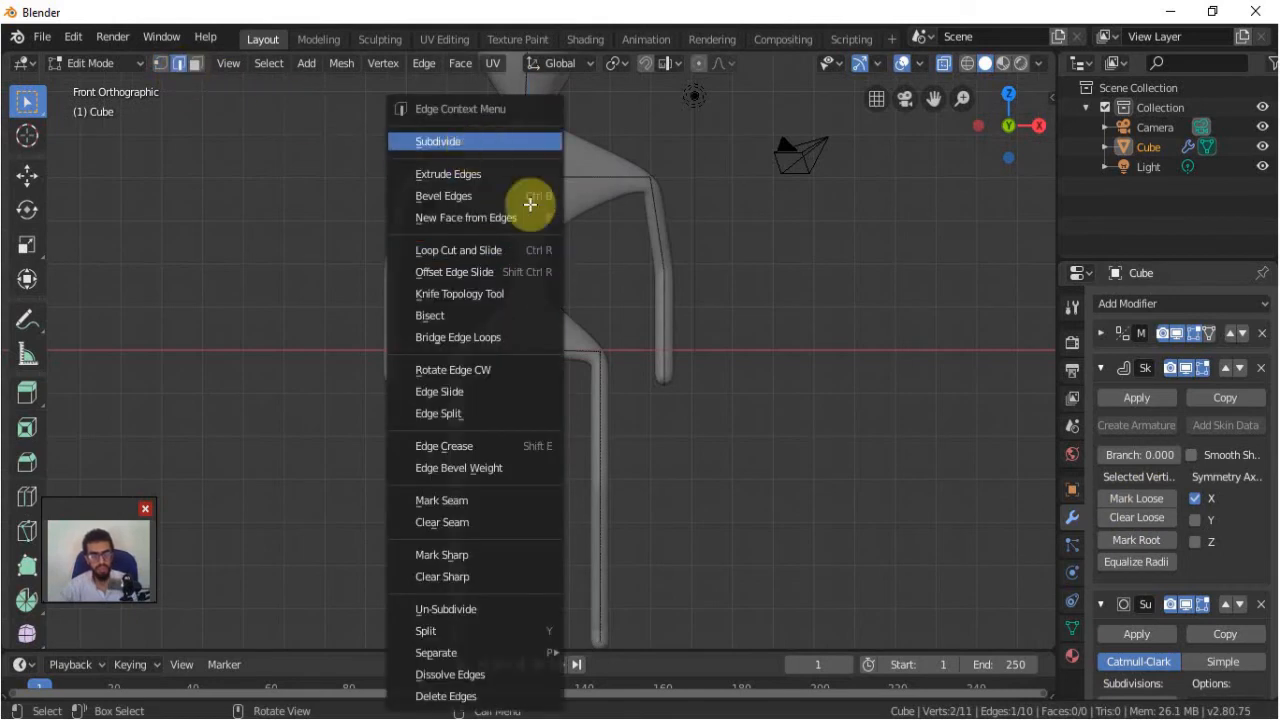
Step: Enlarge the skin radius at the spine's middle vertex to fill out the torso
left_click(161, 63)
left_click(529, 264)
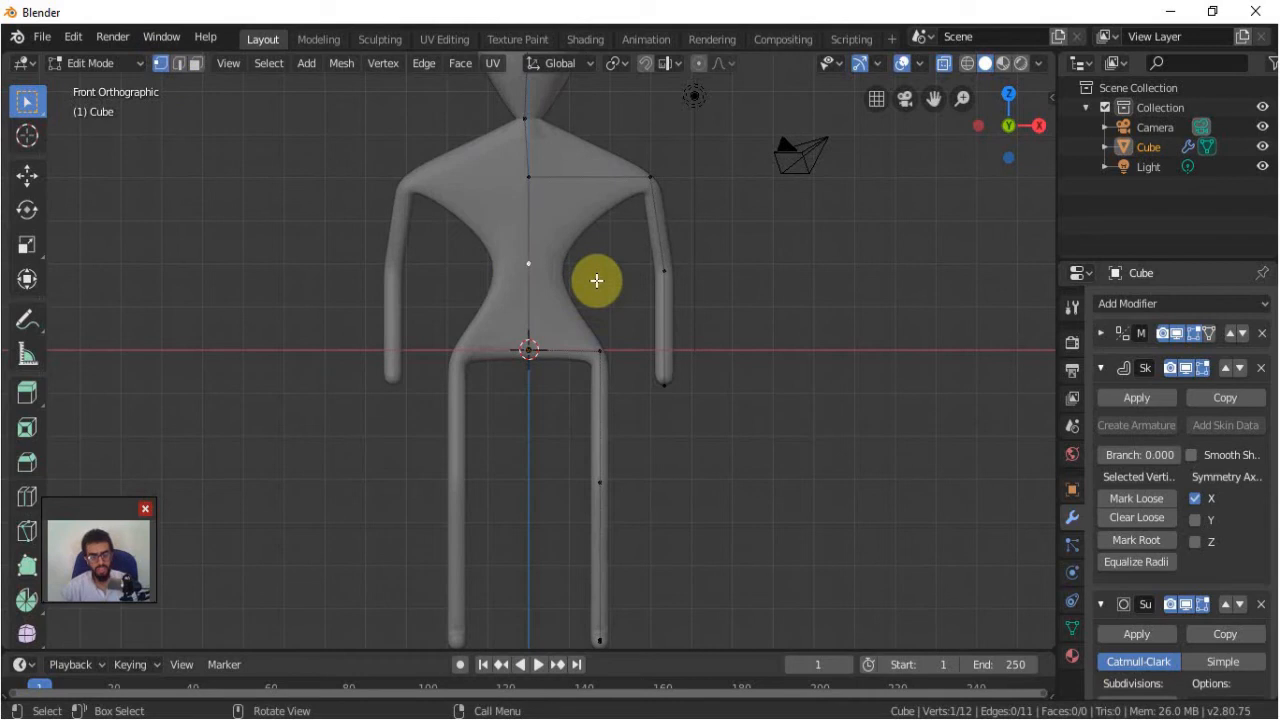
key("ctrl+a")
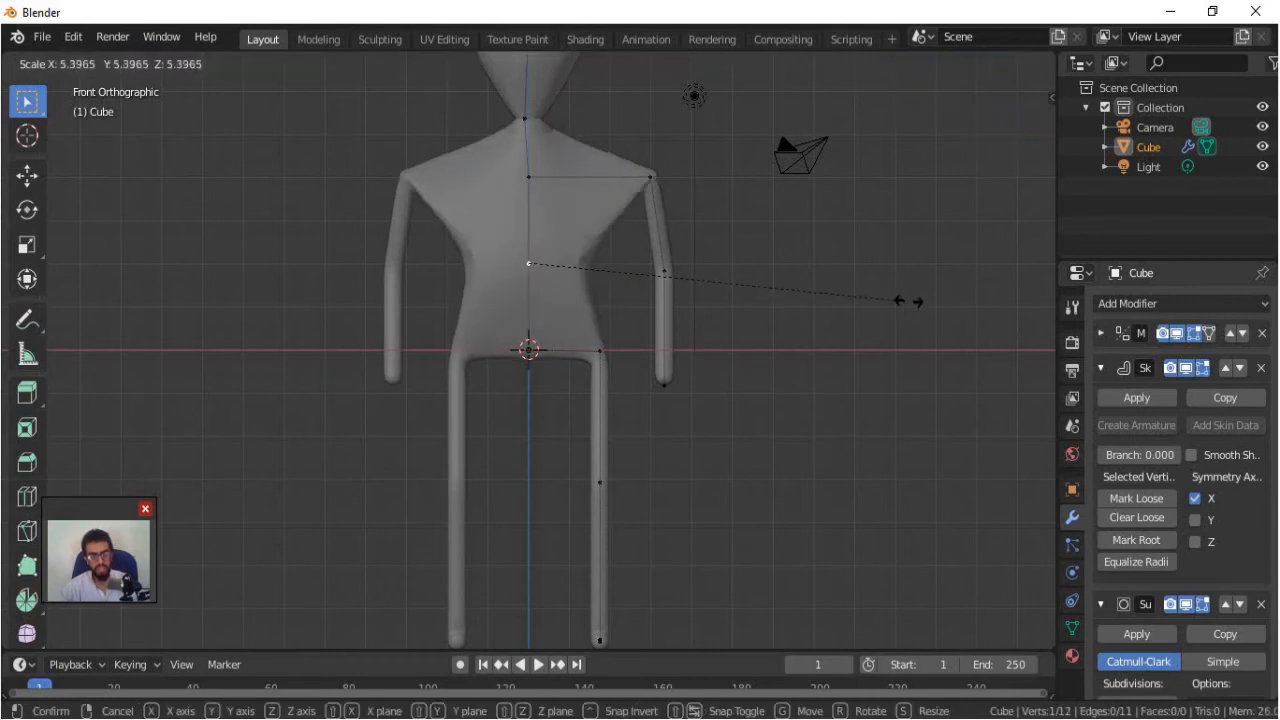
left_click(979, 309)
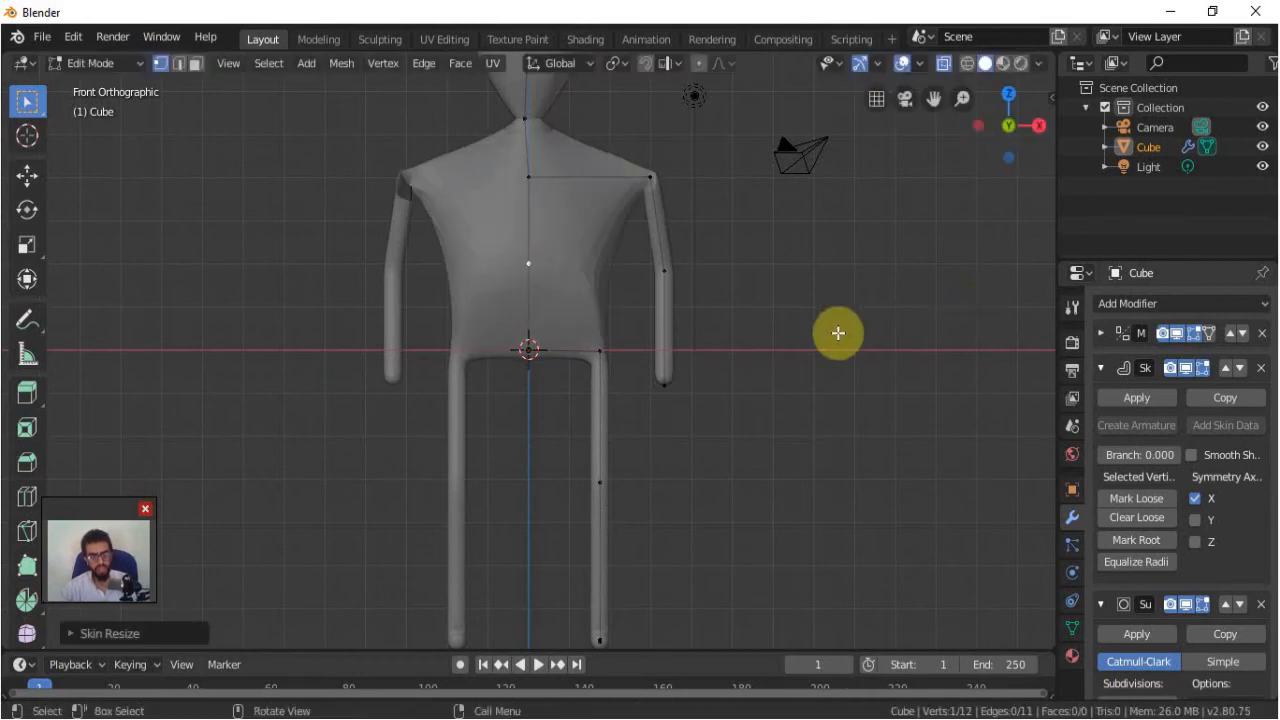
Step: Flatten the torso slightly by reducing the middle spine vertex's skin radius along Y in the side view
key("KP_3")
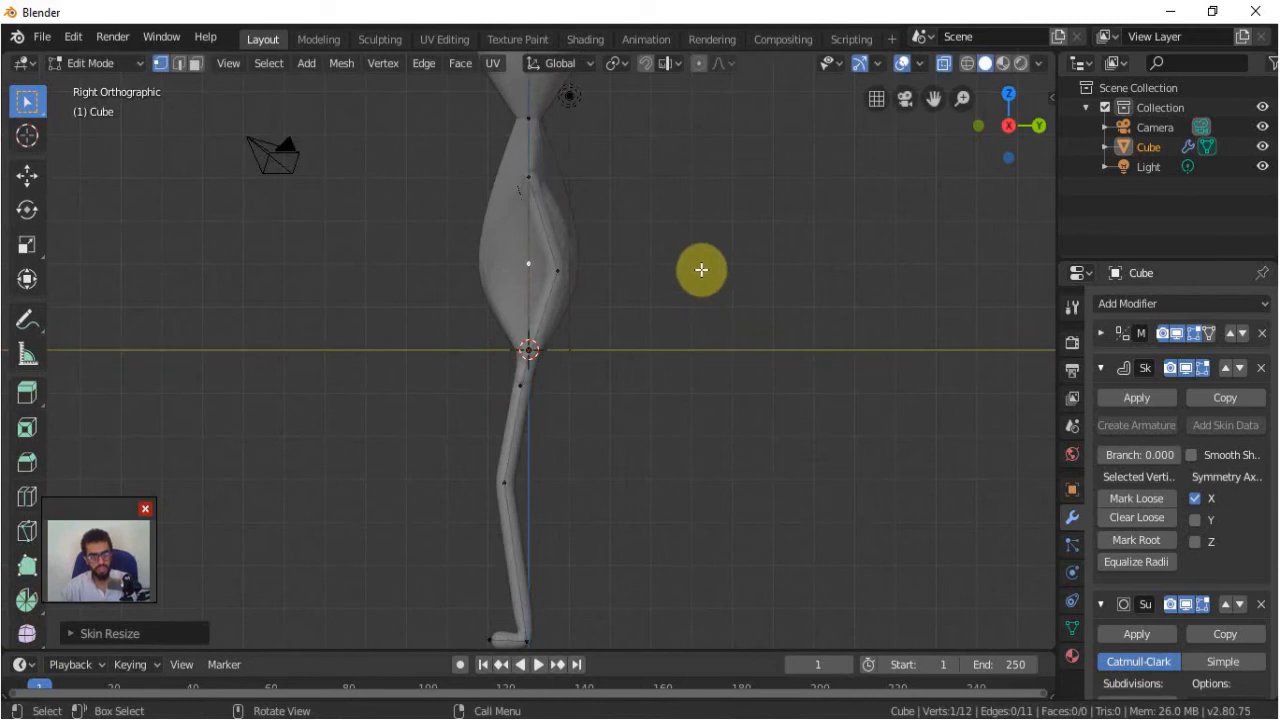
key("ctrl+a")
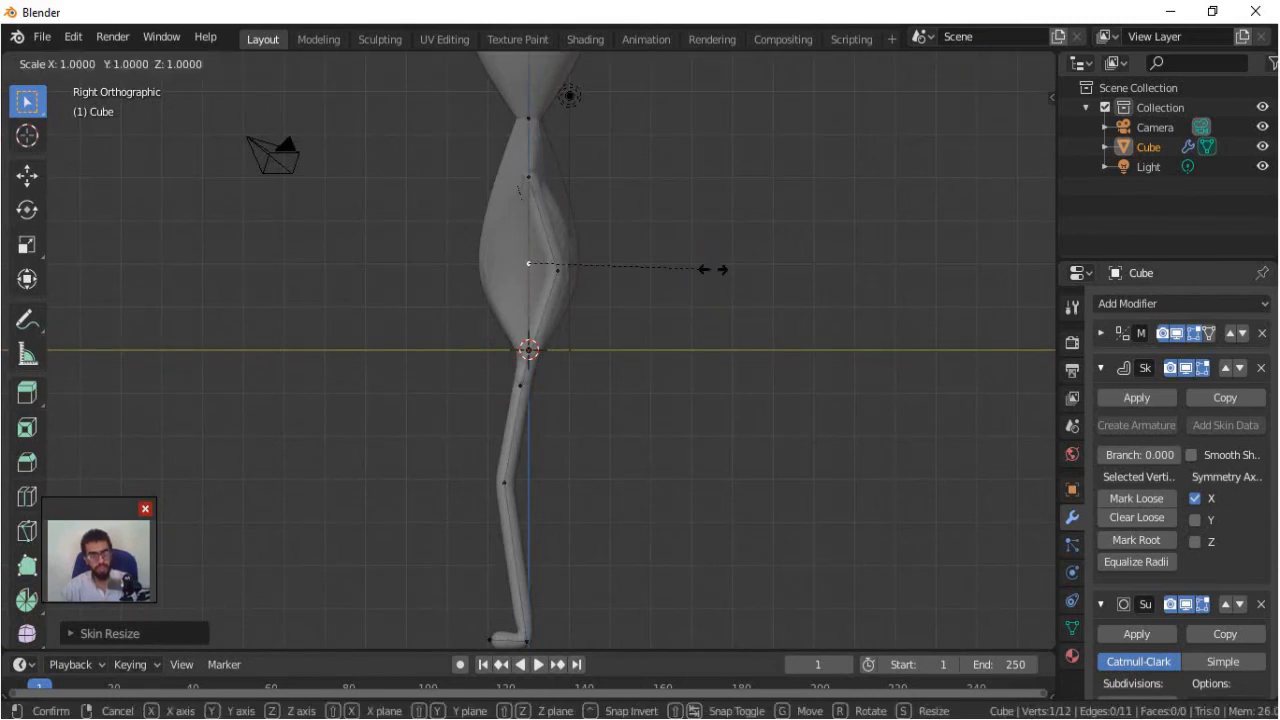
key("y")
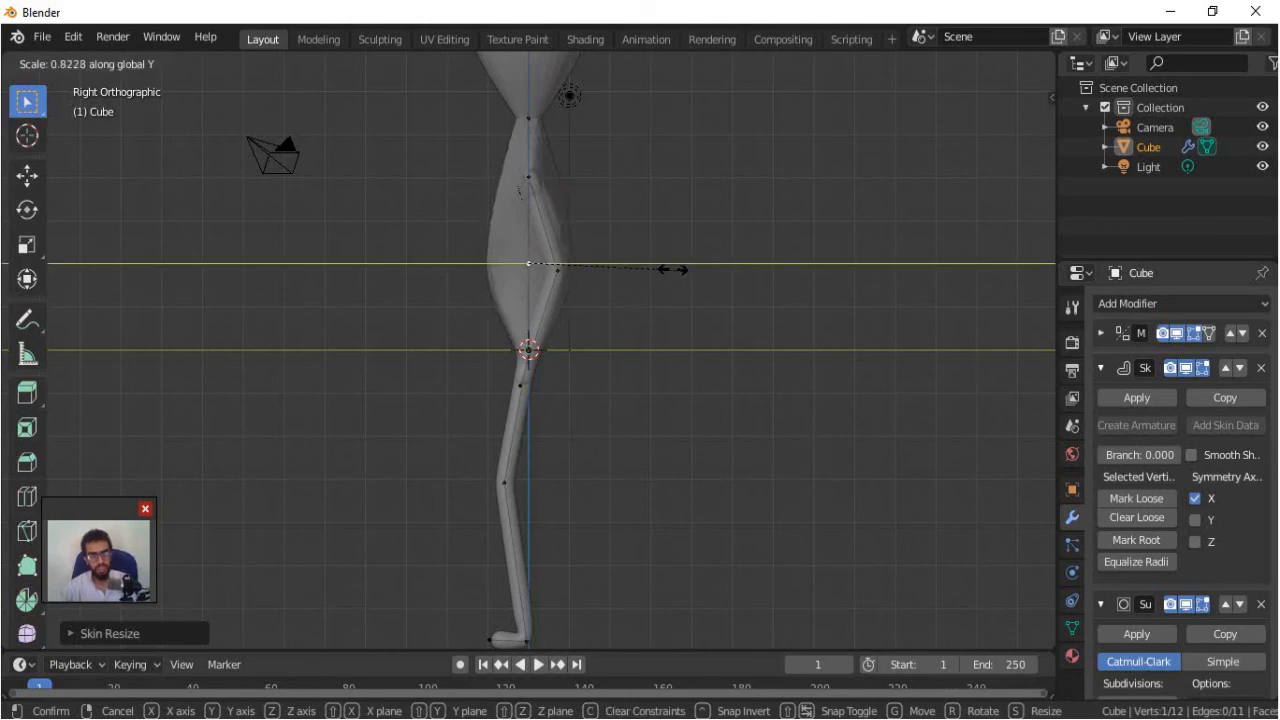
left_click(650, 265)
Step: Select all leg vertices from hip to foot in the front view and enlarge their skin radius about 2.8 times
key("KP_1")
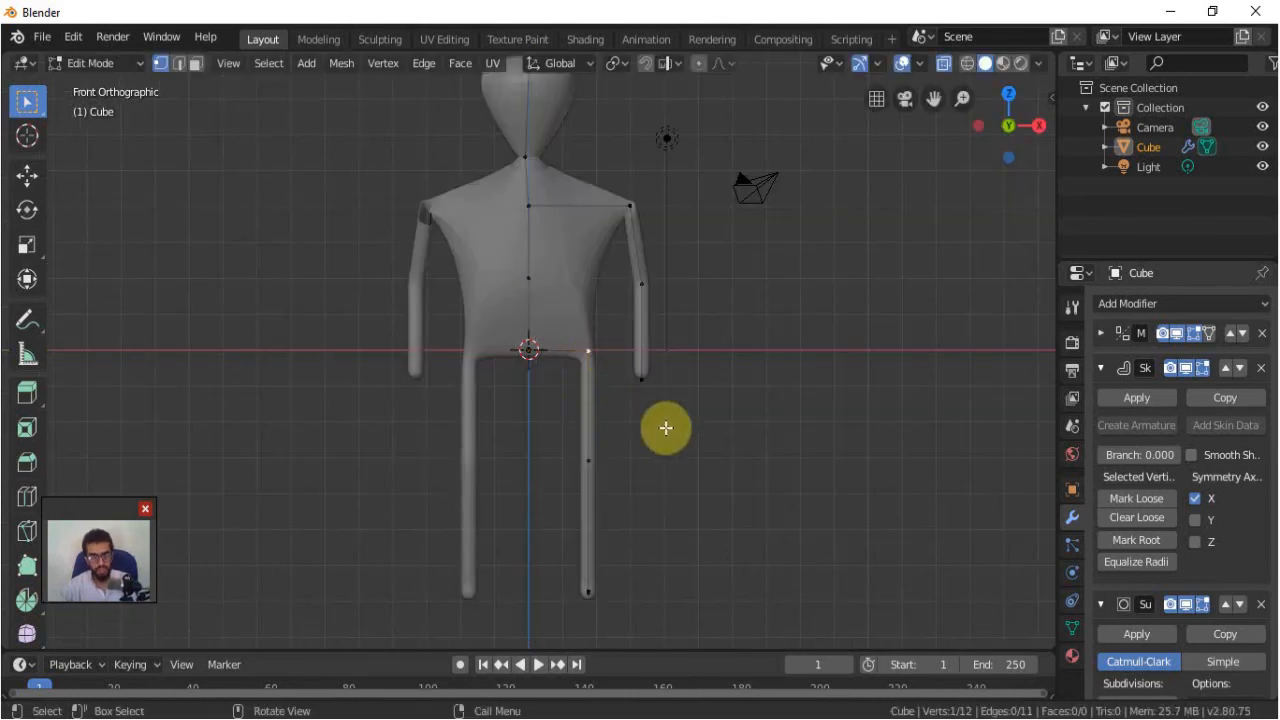
left_click(592, 463)
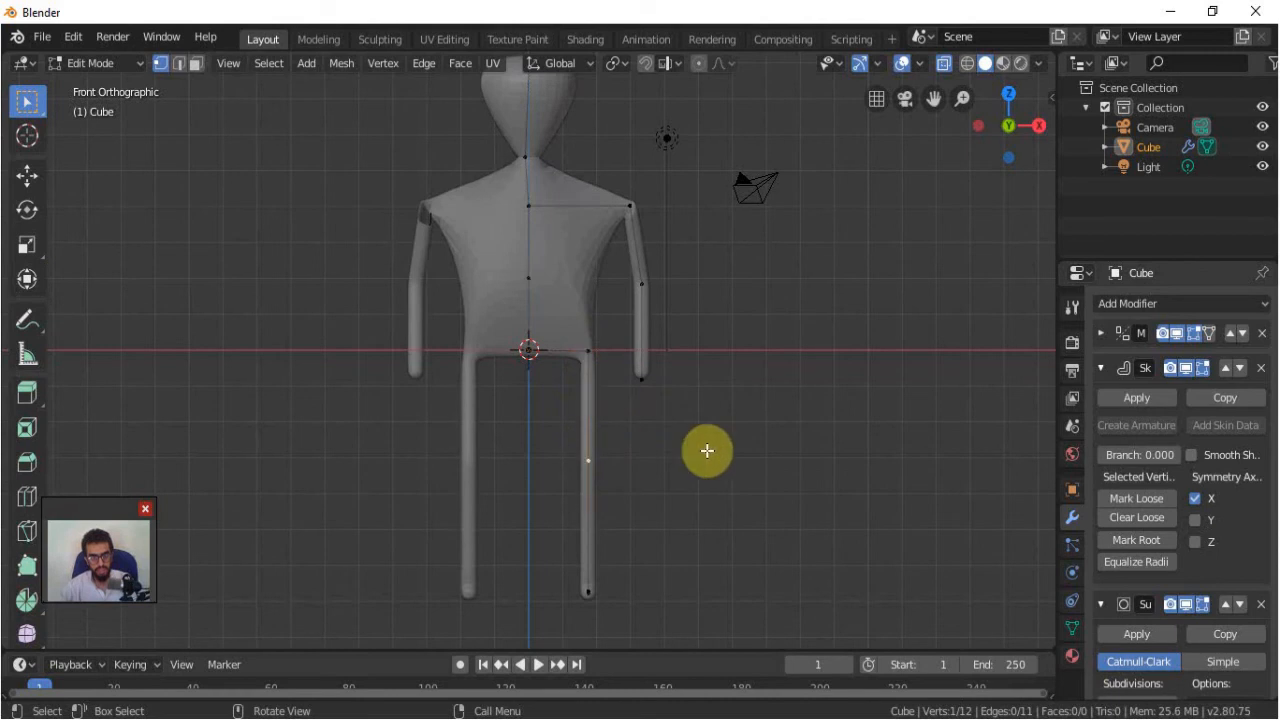
middle_click_drag(656, 503, 574, 417)
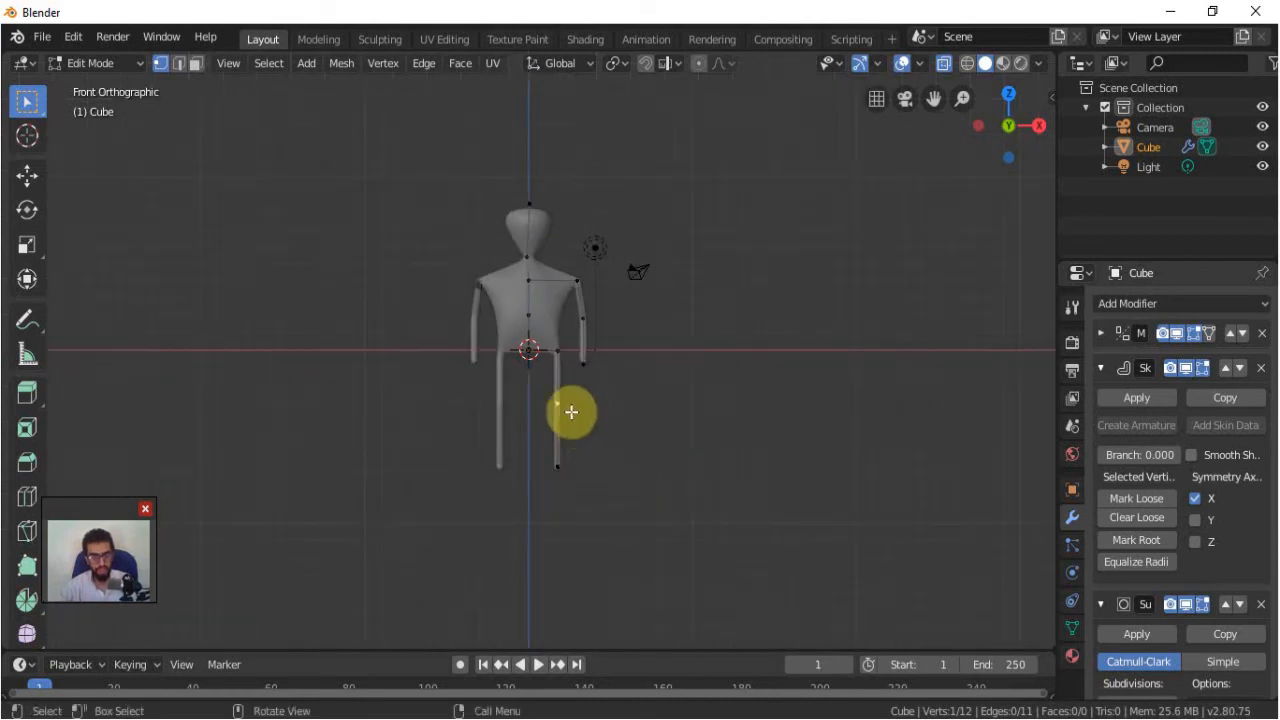
key("b")
left_click_drag(544, 347, 587, 522)
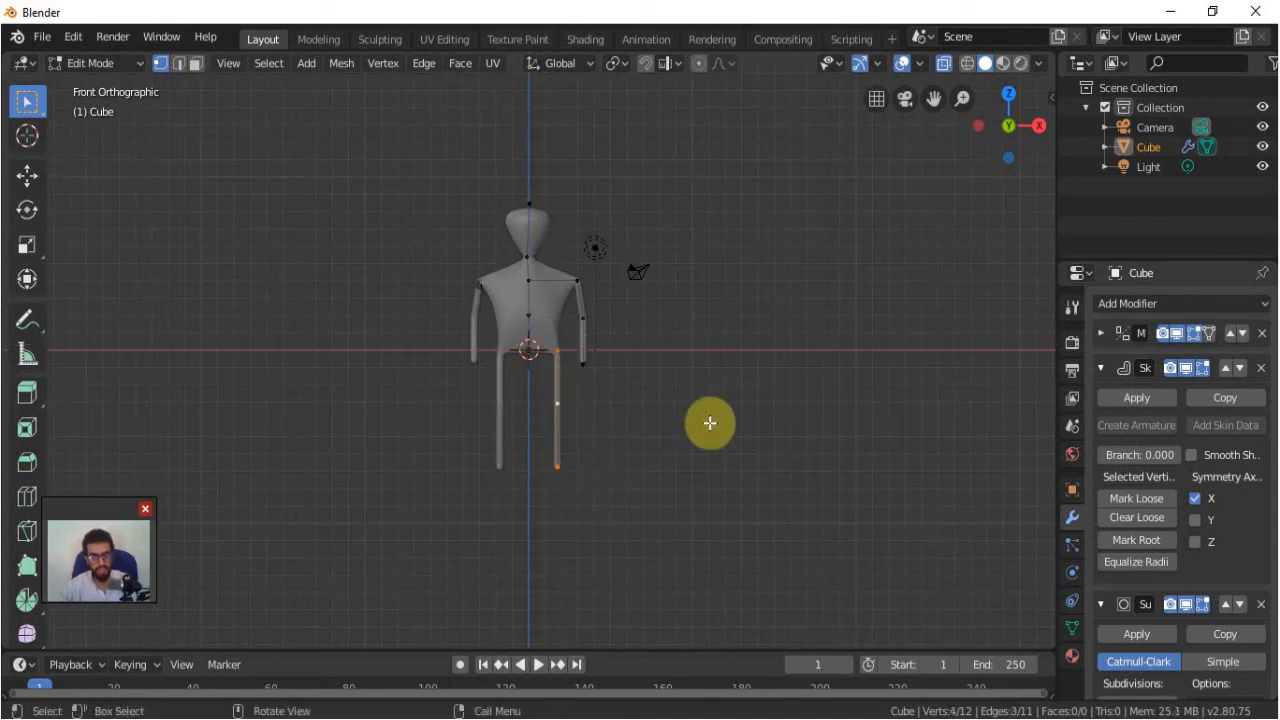
key("s")
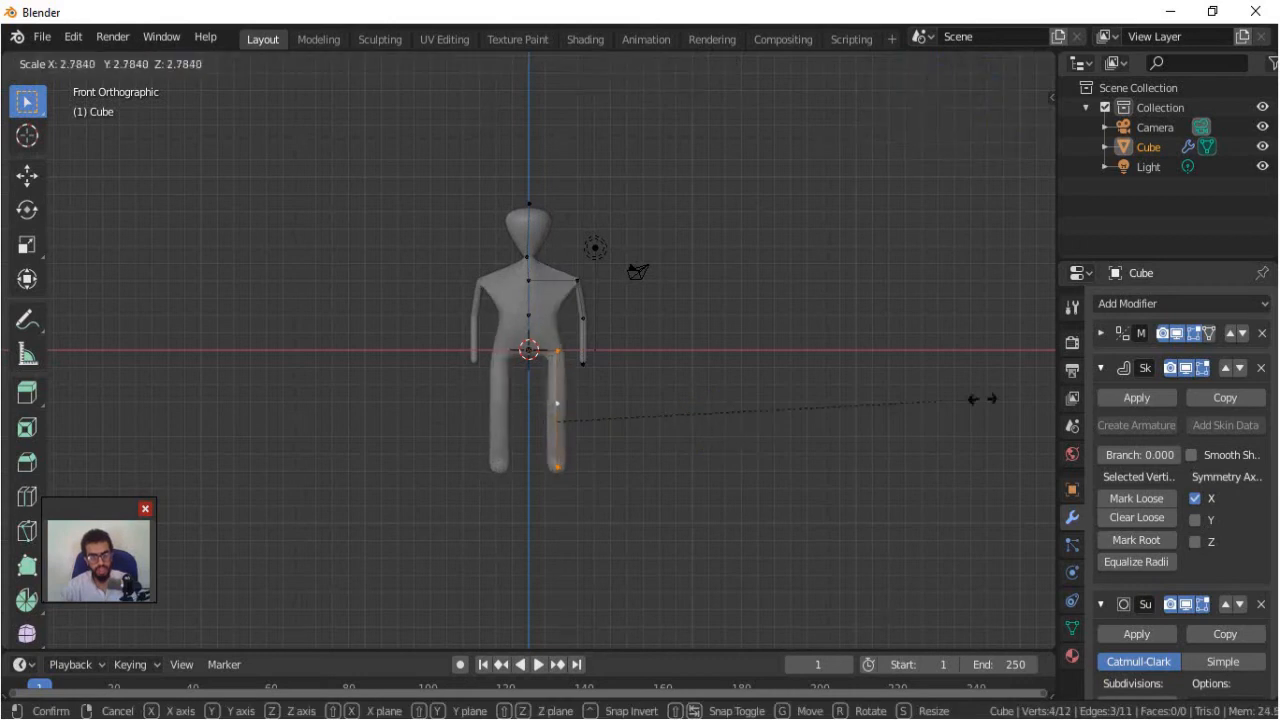
left_click(1005, 398)
Step: Move the selected leg vertices inward about 0.4 m along X to bring the legs closer together
scroll(580, 386, "up", 4)
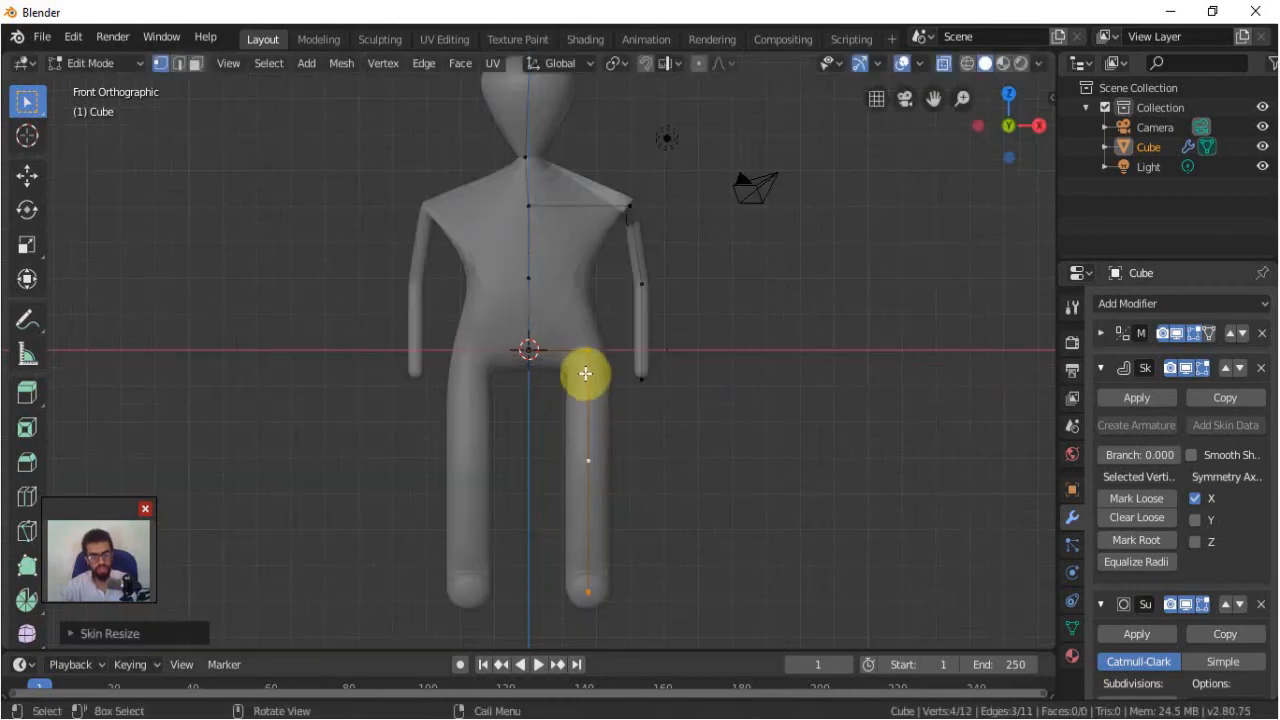
key("g")
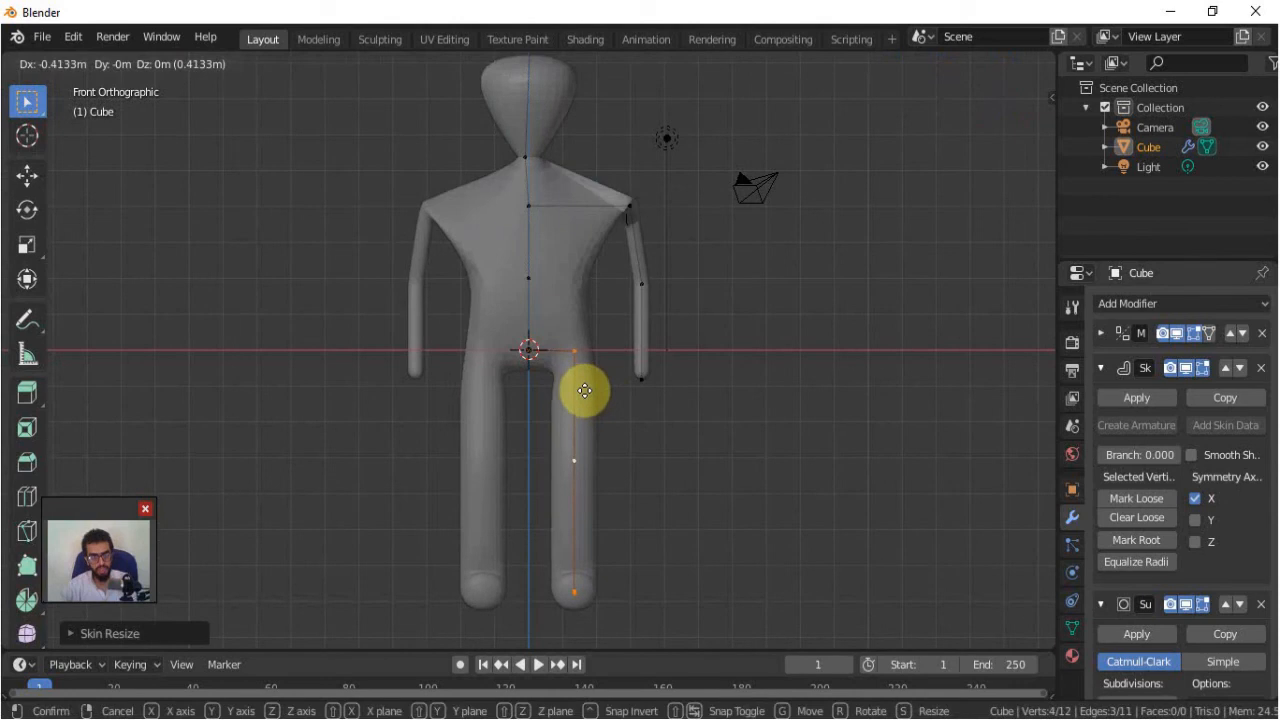
left_click(584, 382)
scroll(632, 357, "down", 2)
Step: Select the arm's hand, elbow and shoulder vertices and enlarge their skin radius about 2.3 times in the front view
middle_click_drag(632, 357, 534, 434)
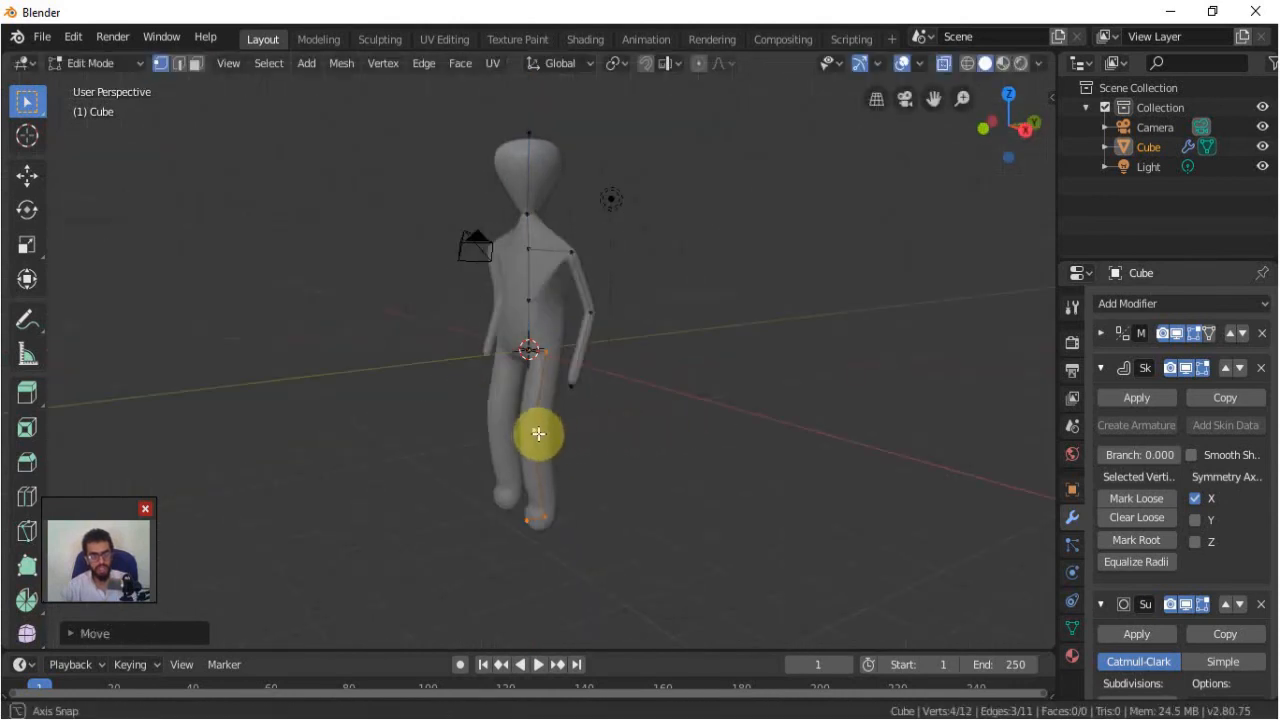
middle_click_drag(651, 434, 602, 305)
left_click(605, 362)
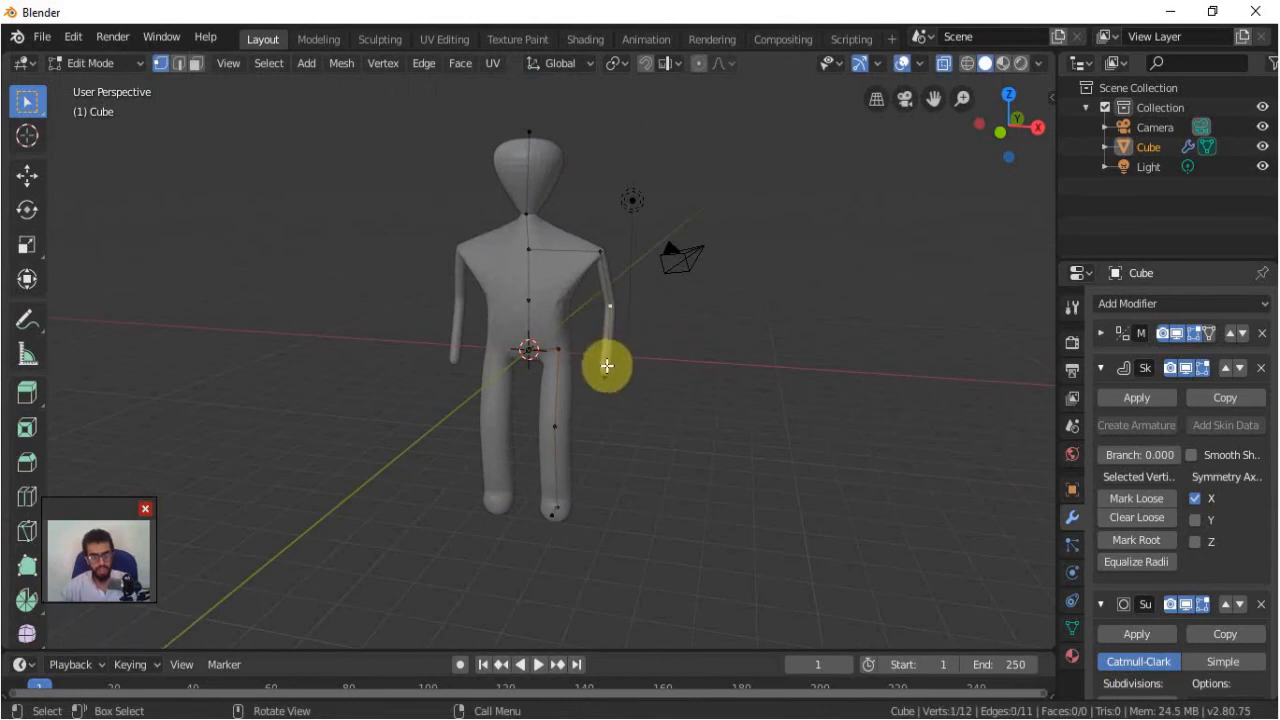
left_click(609, 305, "shift")
left_click(600, 250, "shift")
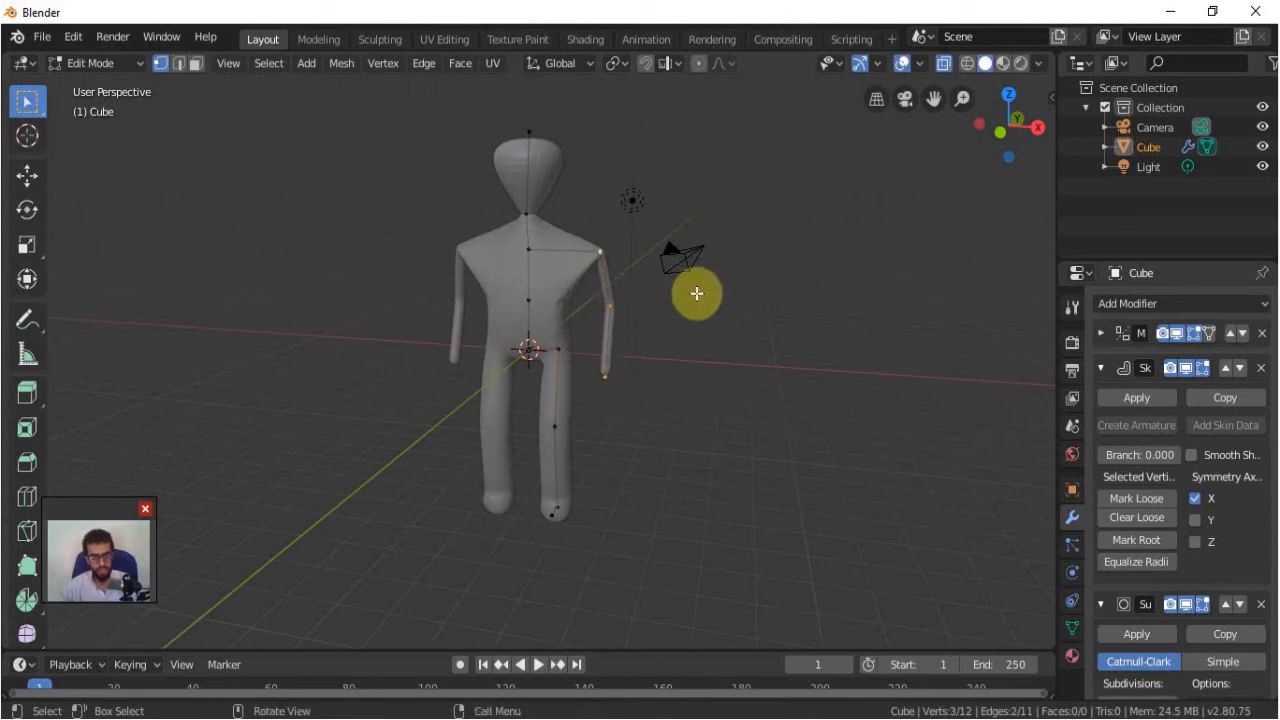
key("KP_1")
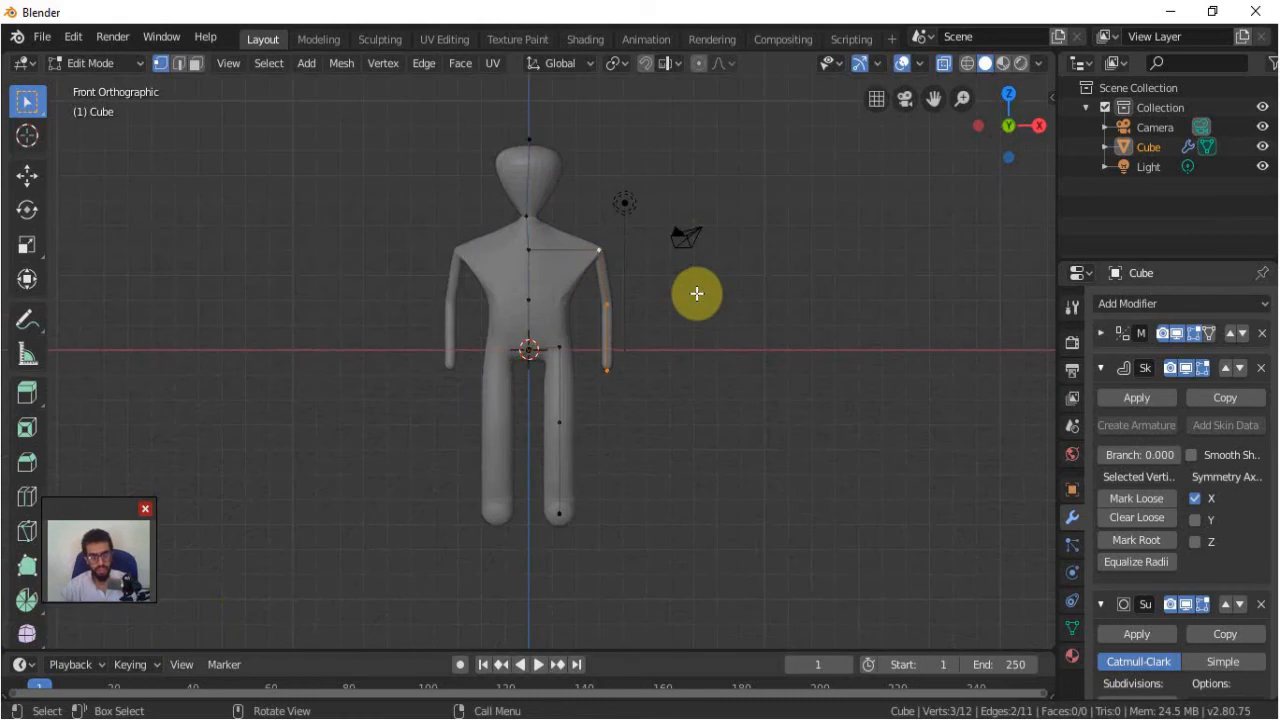
key("s")
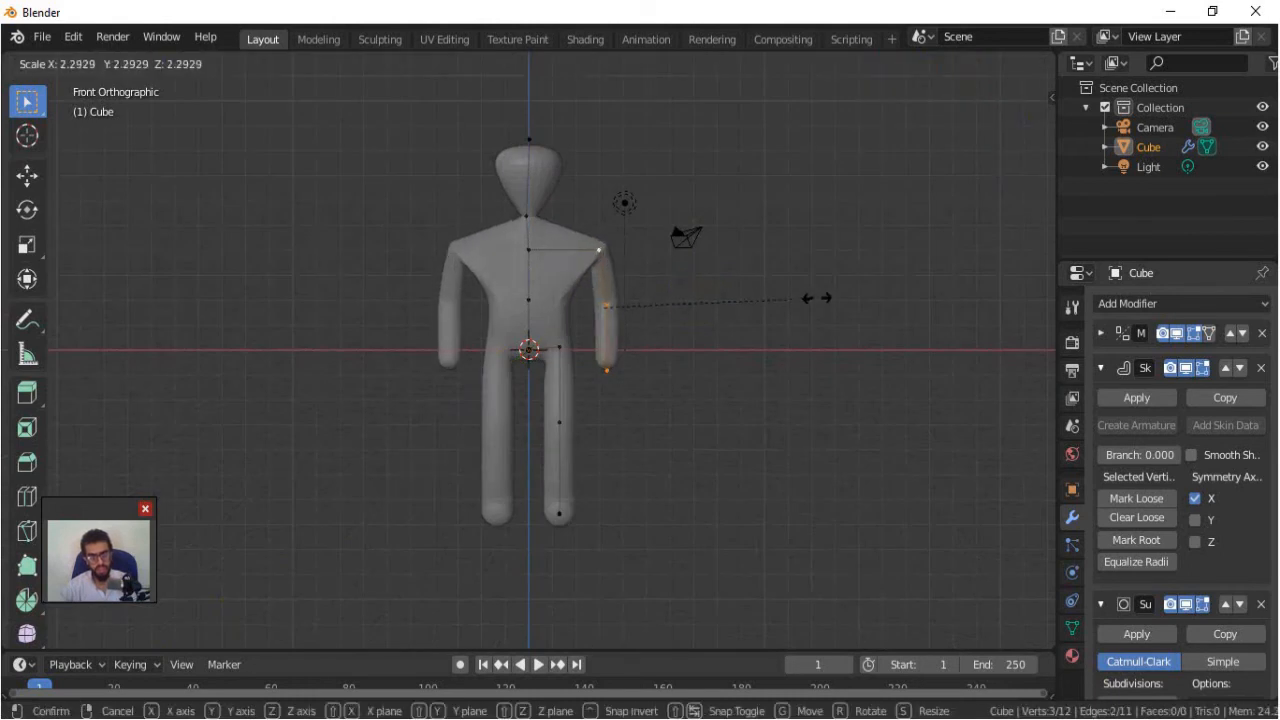
left_click(827, 298)
scroll(563, 380, "down", 1)
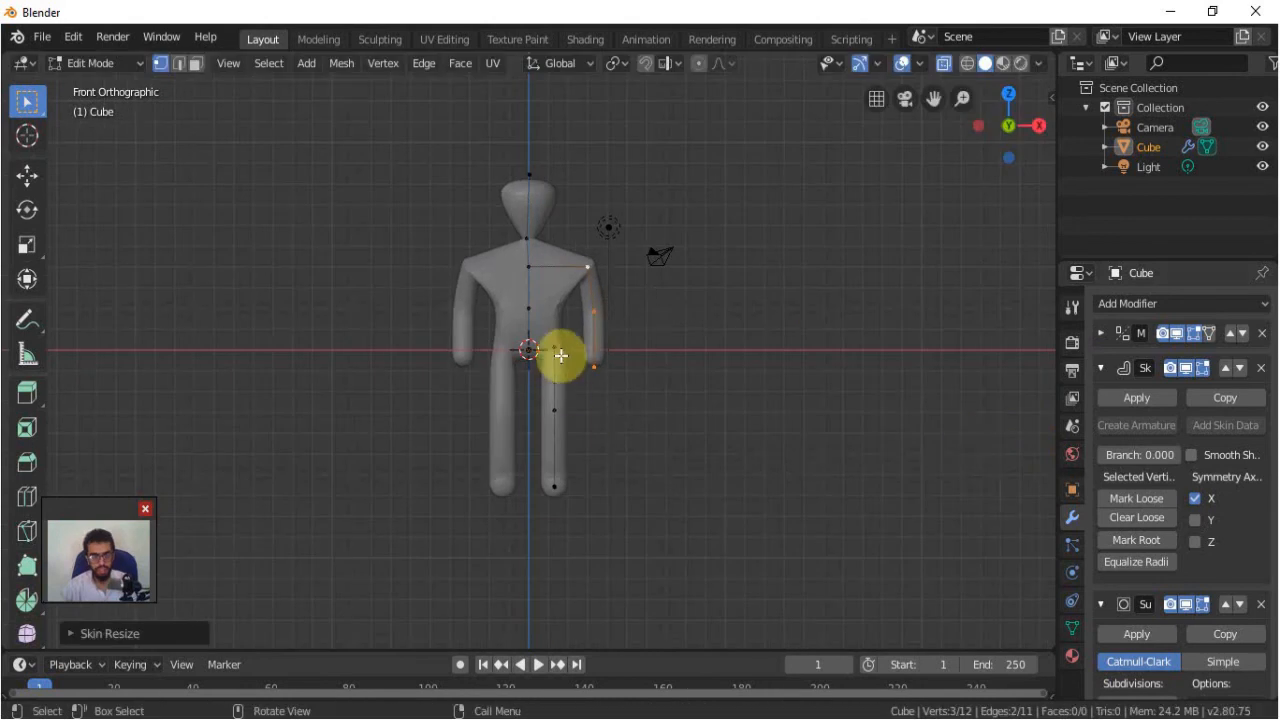
Step: Apply the Mirror modifier in Object Mode and create an armature from the Skin modifier
left_click(1100, 335)
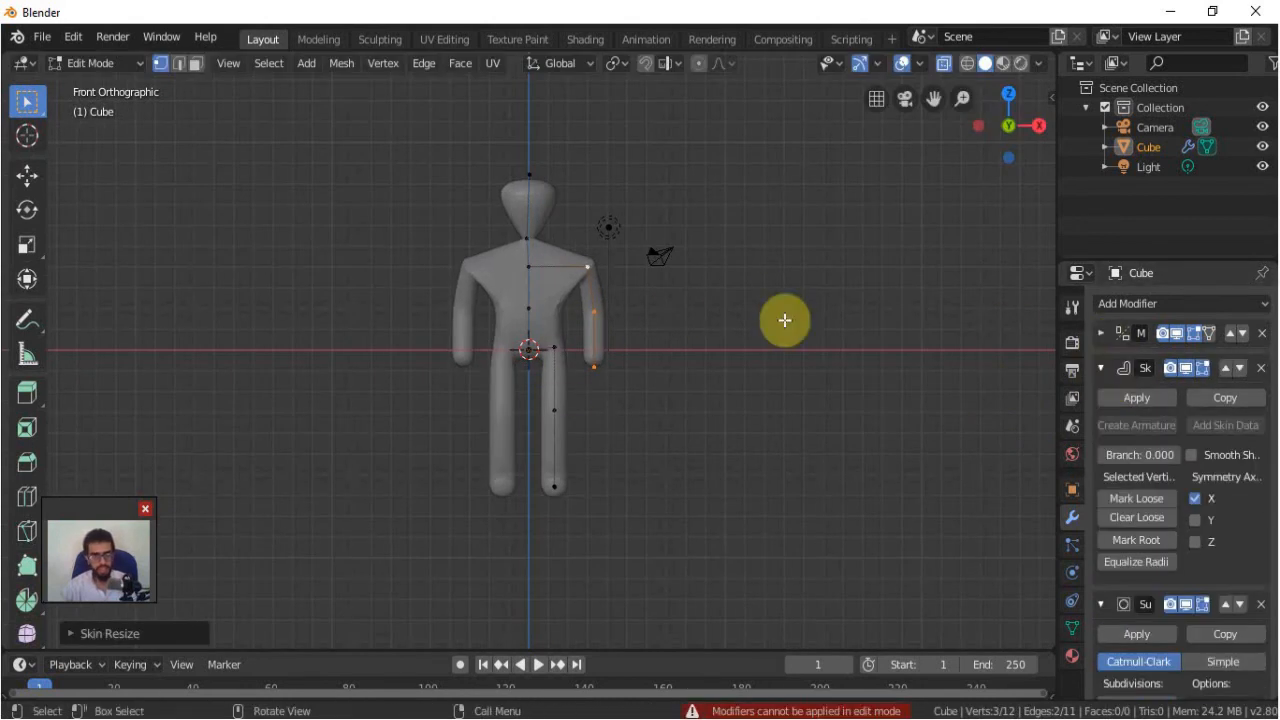
key("Tab")
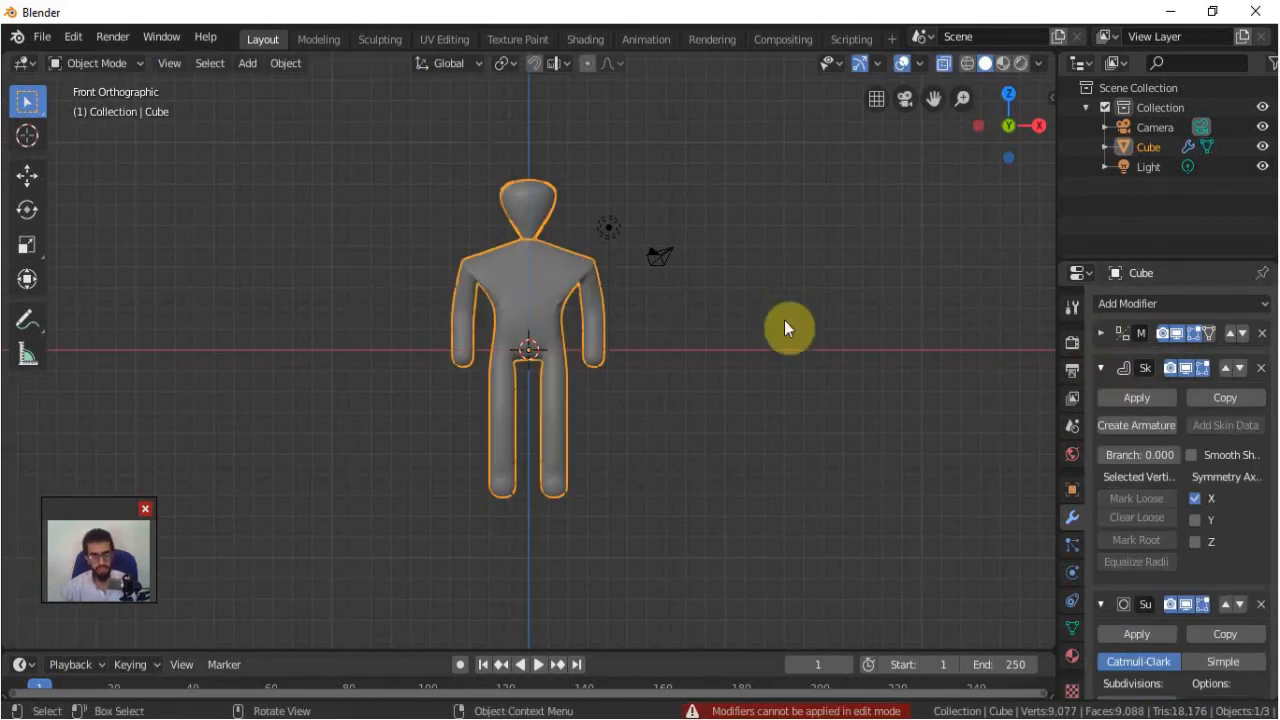
left_click(1103, 335)
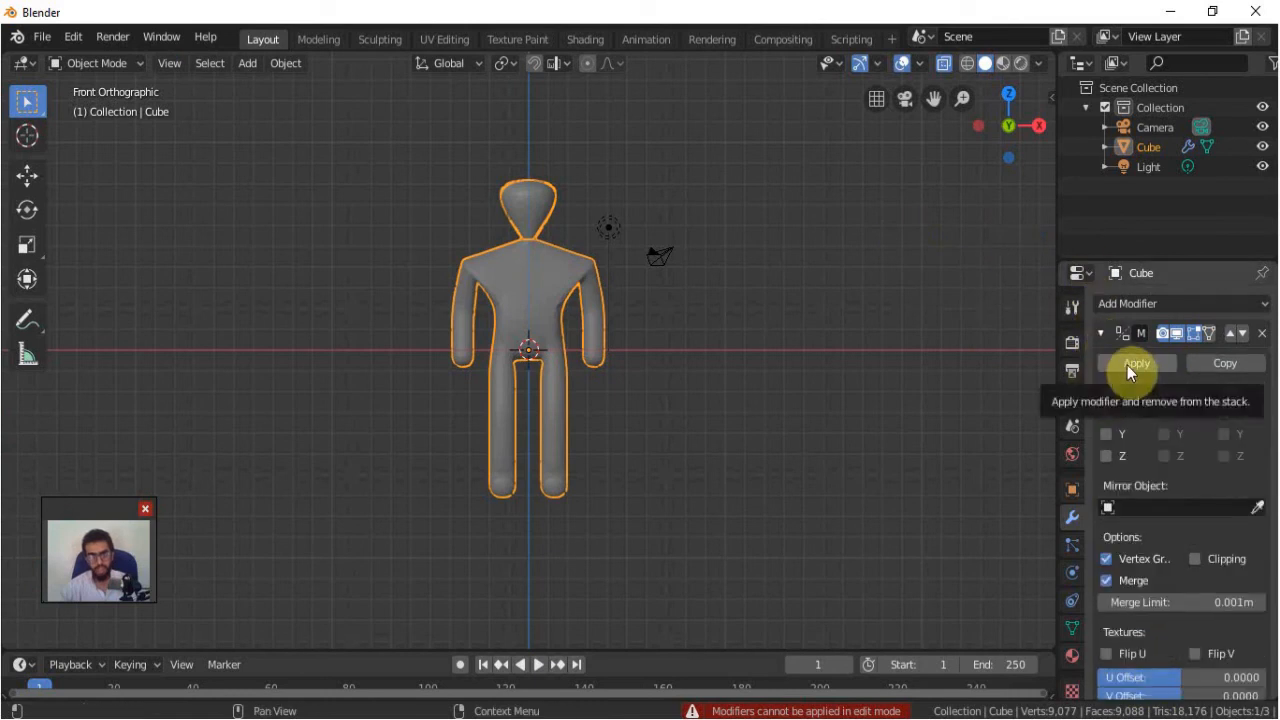
left_click(1127, 365)
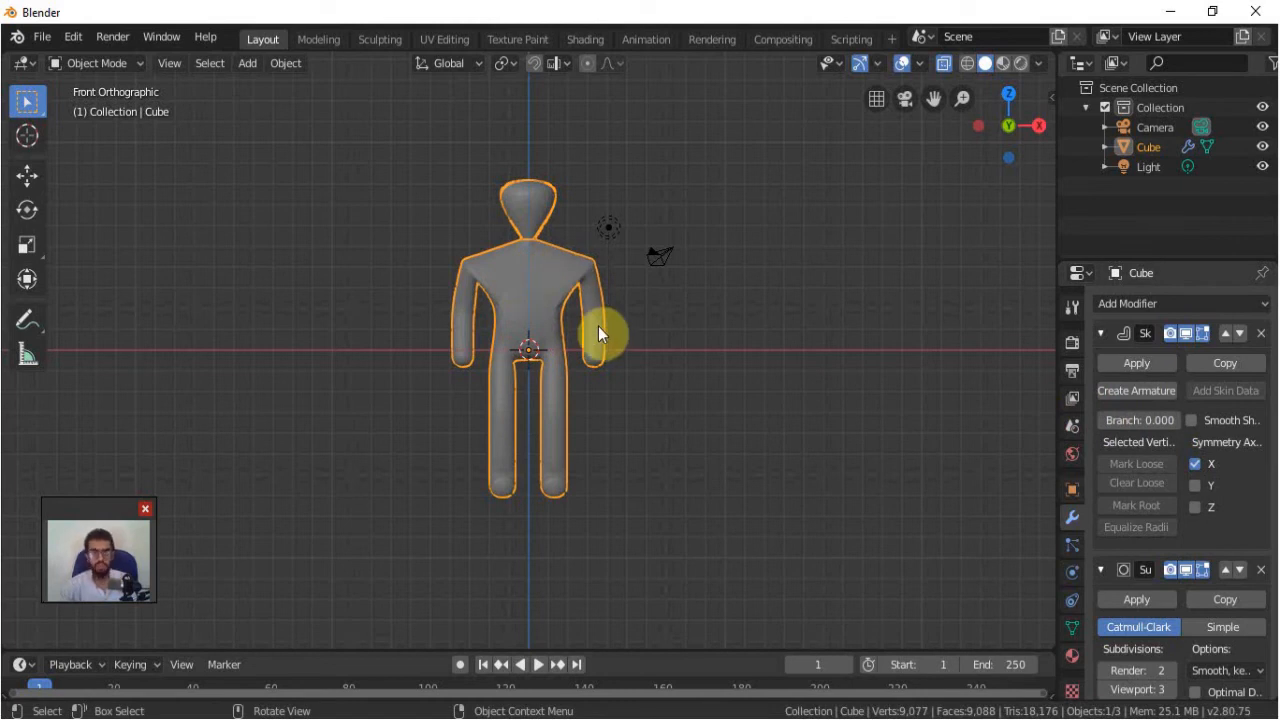
left_click(1135, 390)
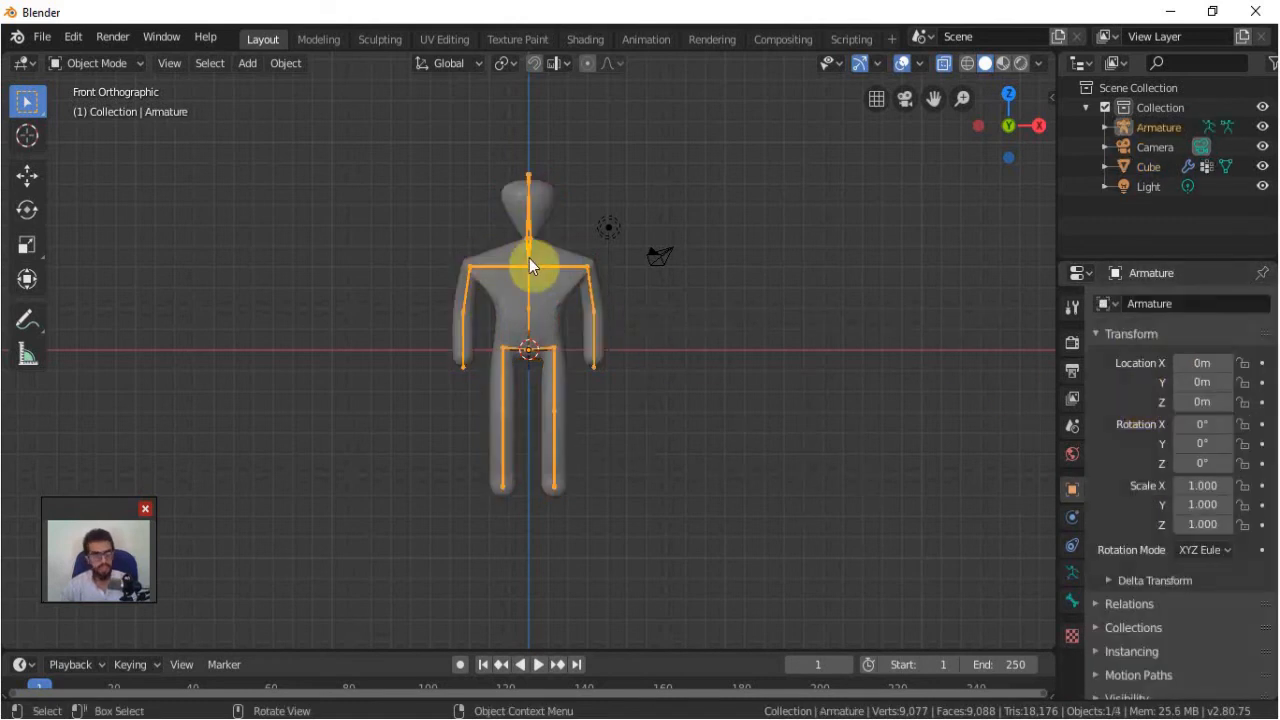
Step: Test the armature in Pose Mode by rotating the upper arm bone on the +X side, and cancel the rotation
left_click(112, 66)
left_click(127, 132)
left_click(586, 263)
left_click(599, 308)
key("r")
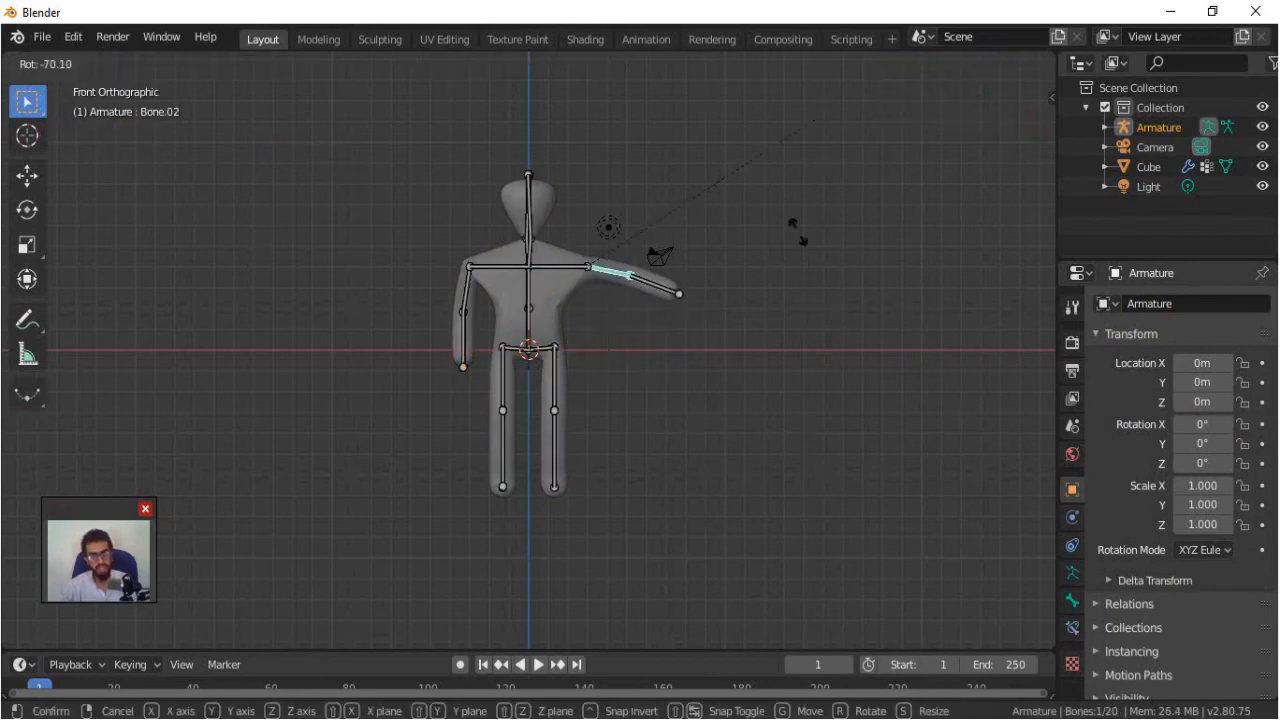
right_click(869, 258)
Step: Return to Object Mode, select the body mesh and apply its Skin modifier
left_click(524, 274)
left_click(116, 62)
left_click(122, 85)
left_click(559, 320)
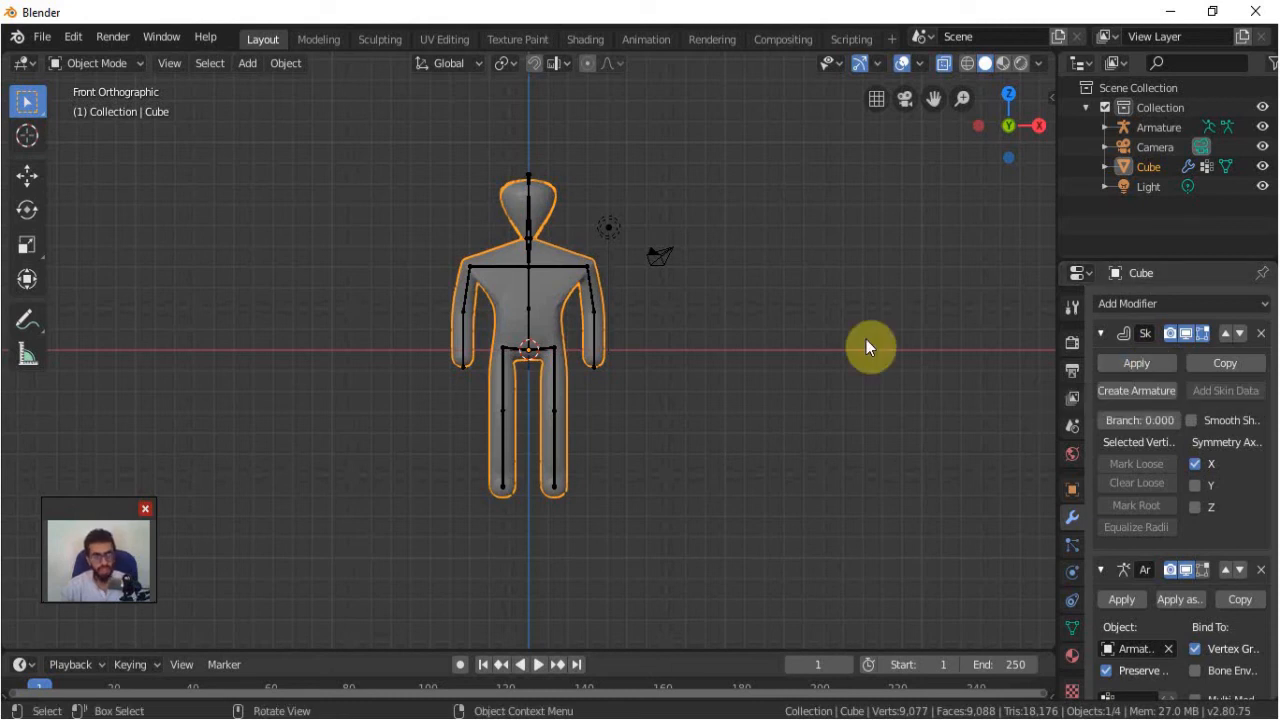
left_click(1119, 363)
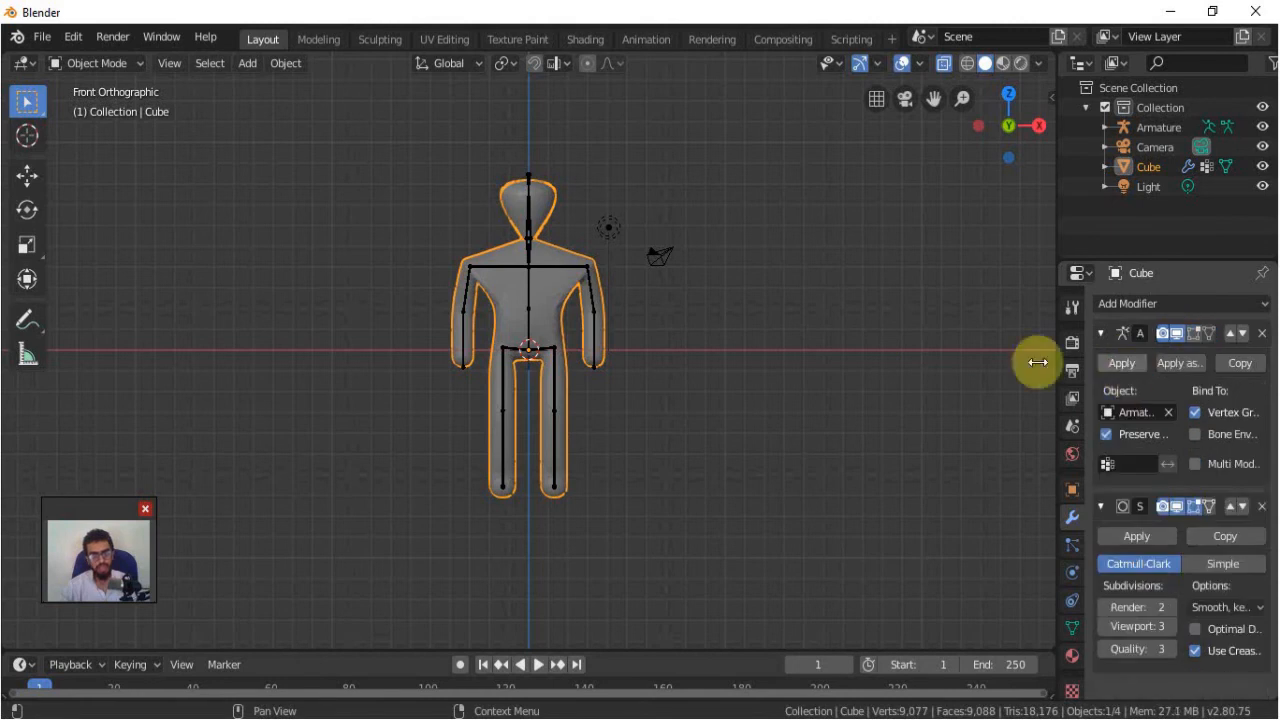
Step: Select the armature, switch it to Pose Mode and select the lowest spine bone
left_click(582, 269)
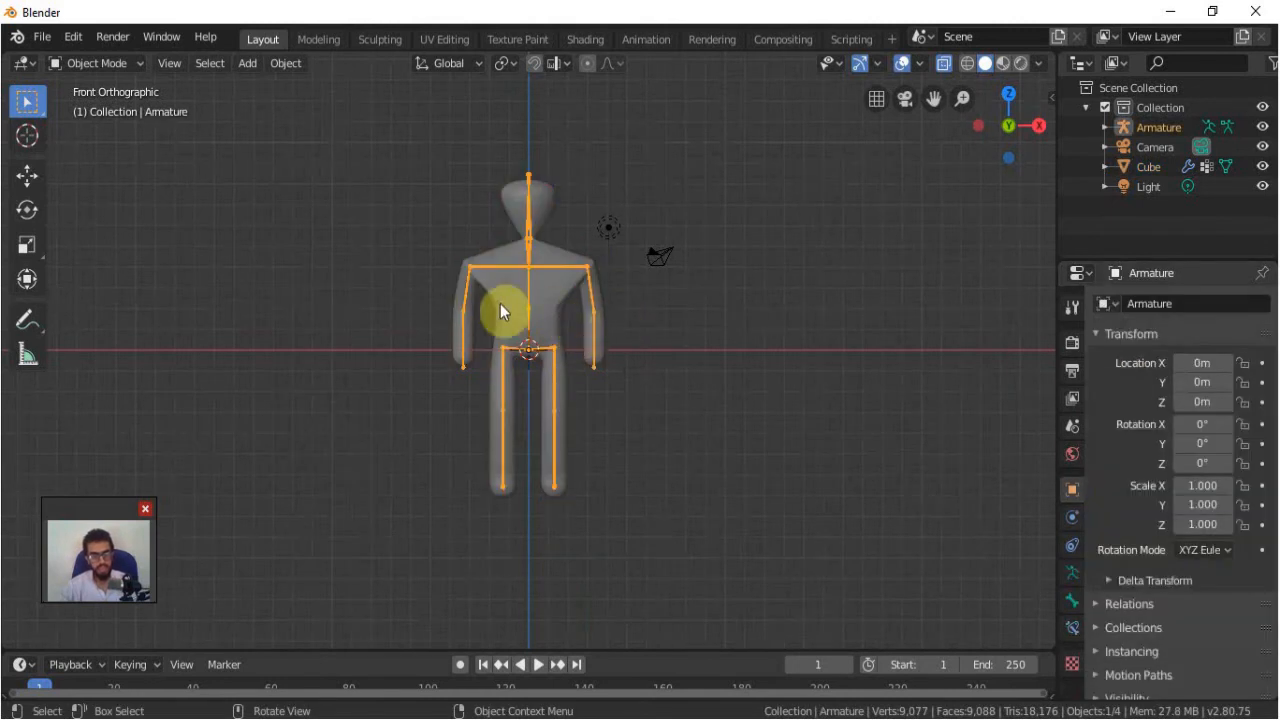
left_click(119, 60)
left_click(100, 128)
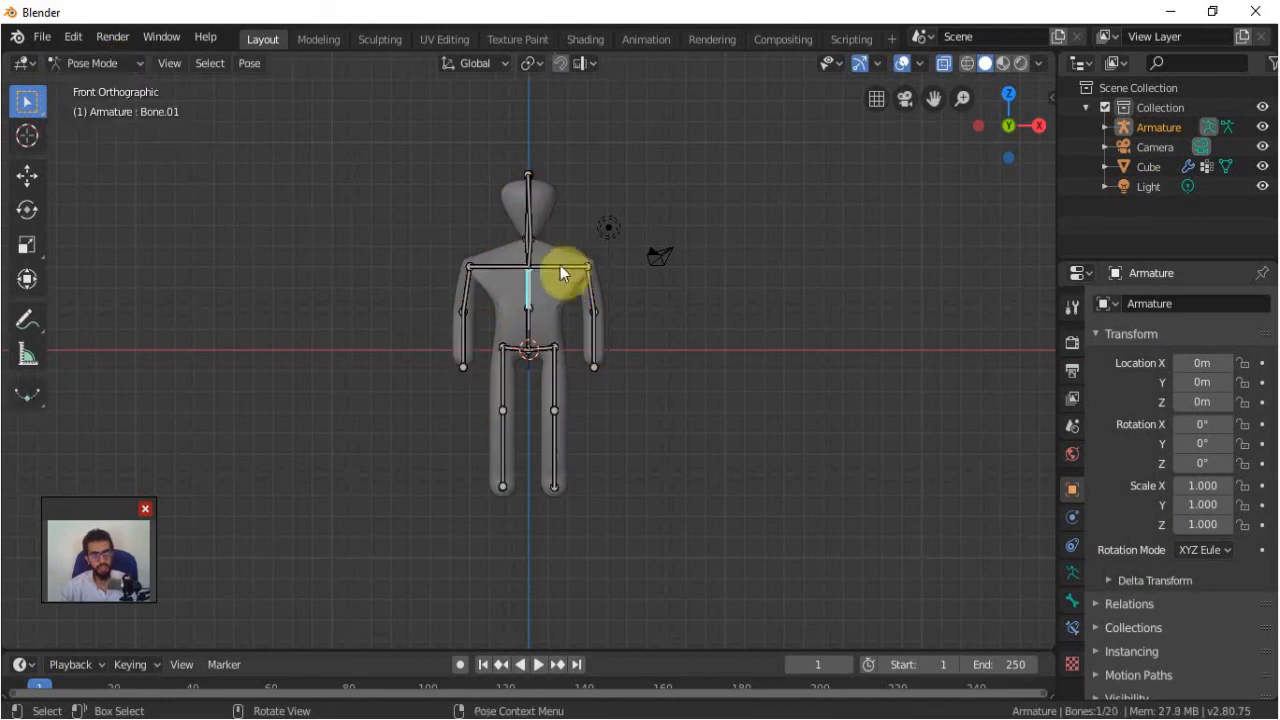
left_click(530, 325)
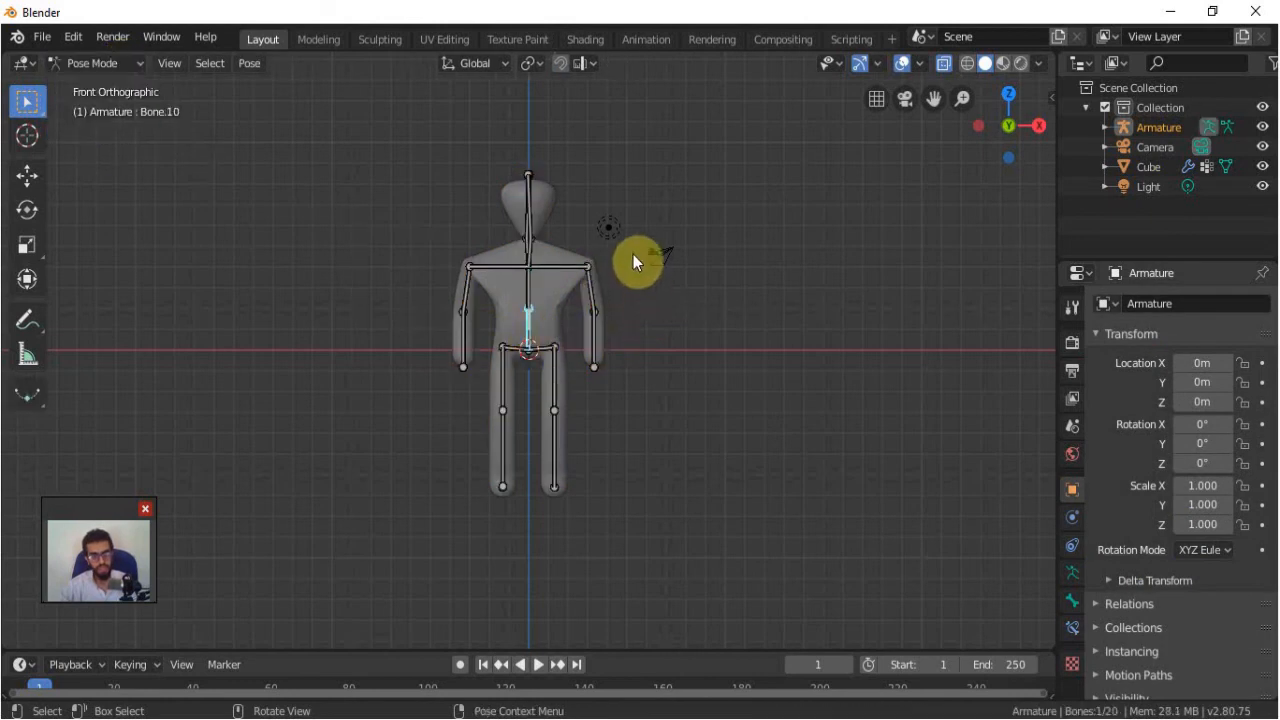
Step: Test bending the torso with the lowest spine bone in the front and side views, cancelling each rotation
key("r")
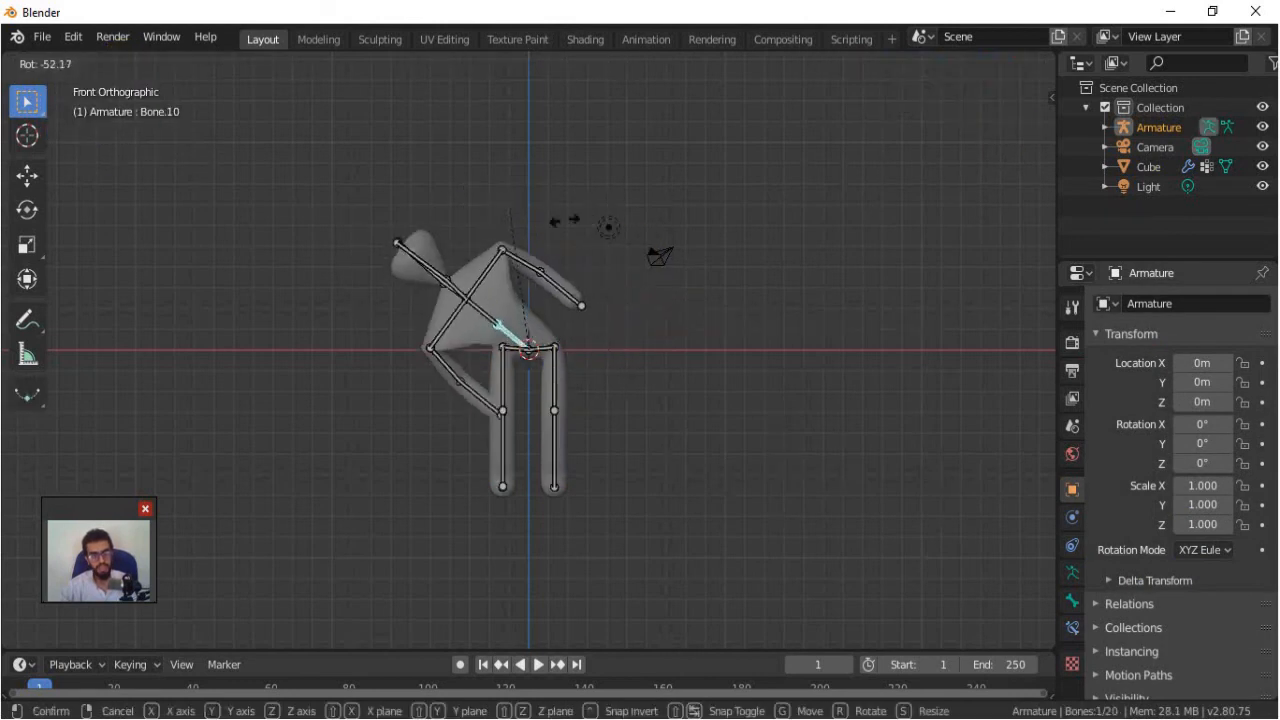
right_click(677, 291)
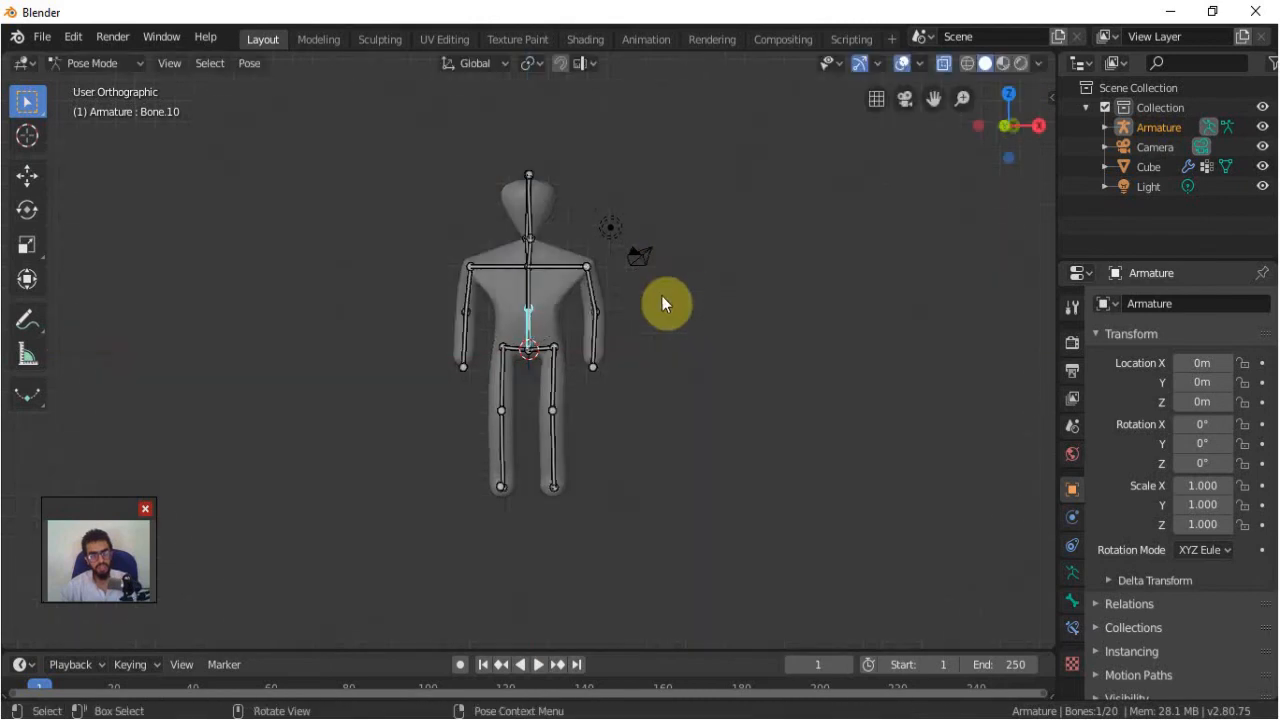
key("KP_3")
key("r")
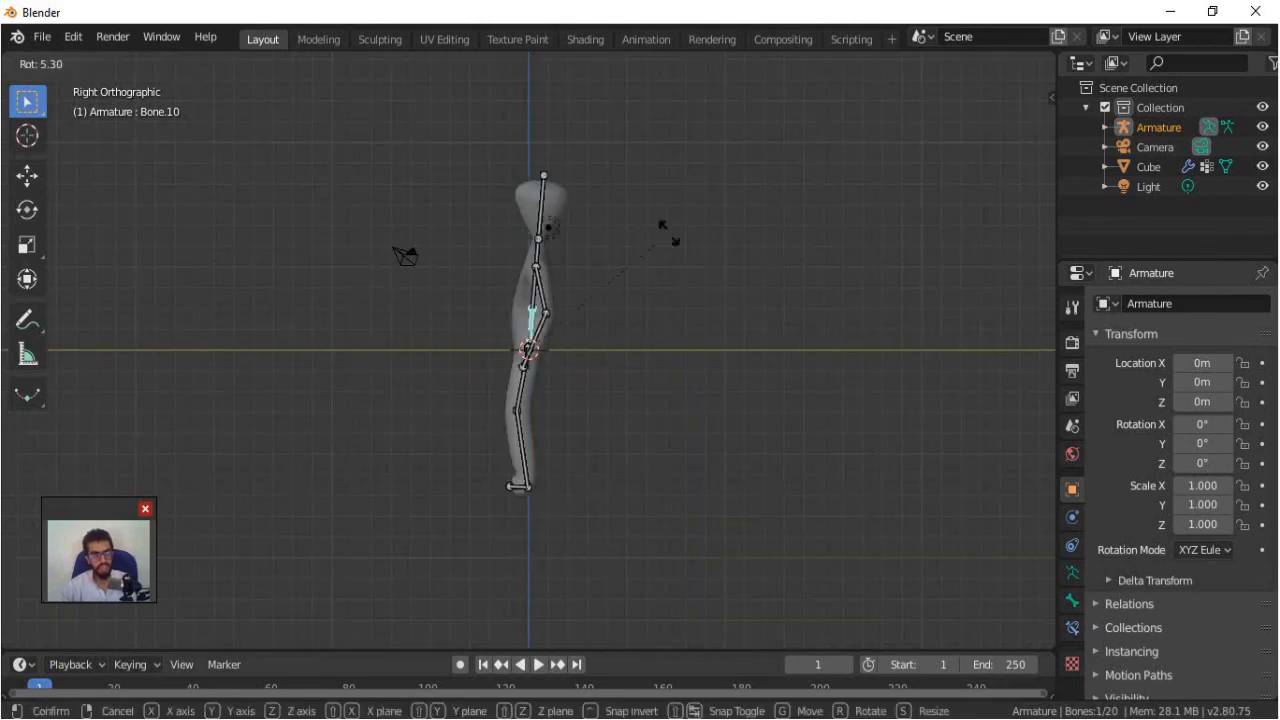
right_click(686, 374)
key("r")
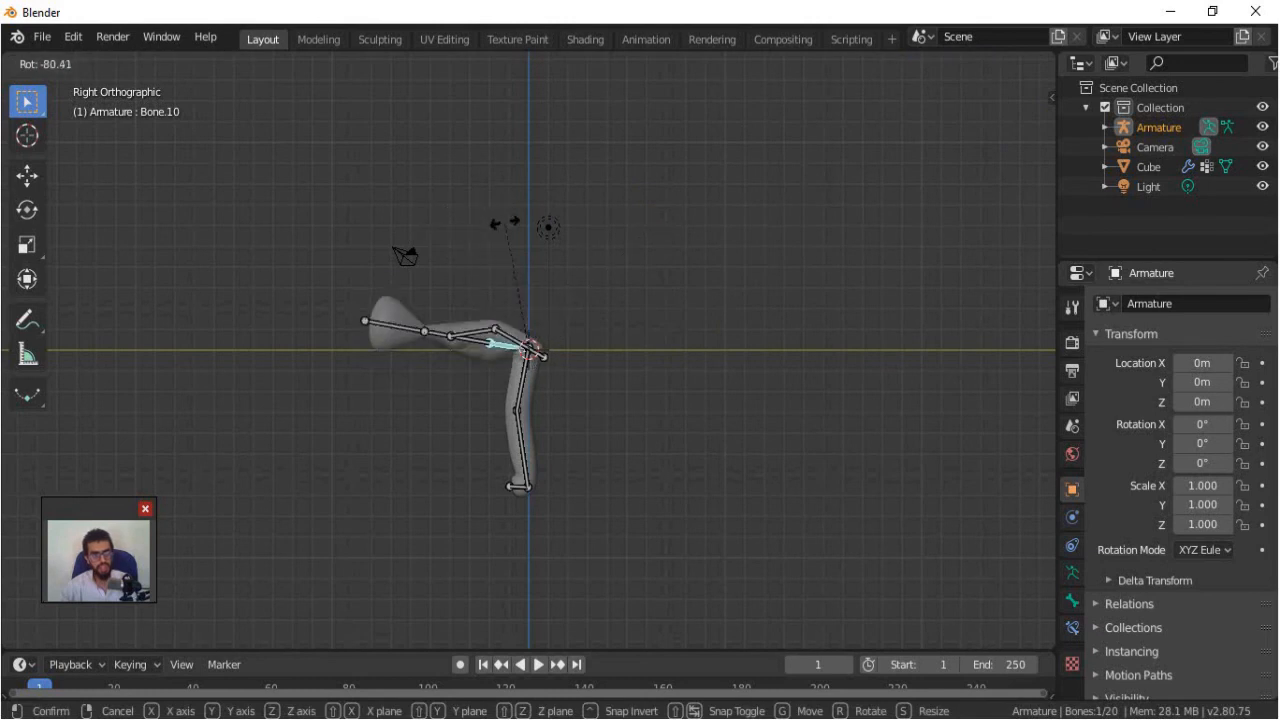
right_click(795, 240)
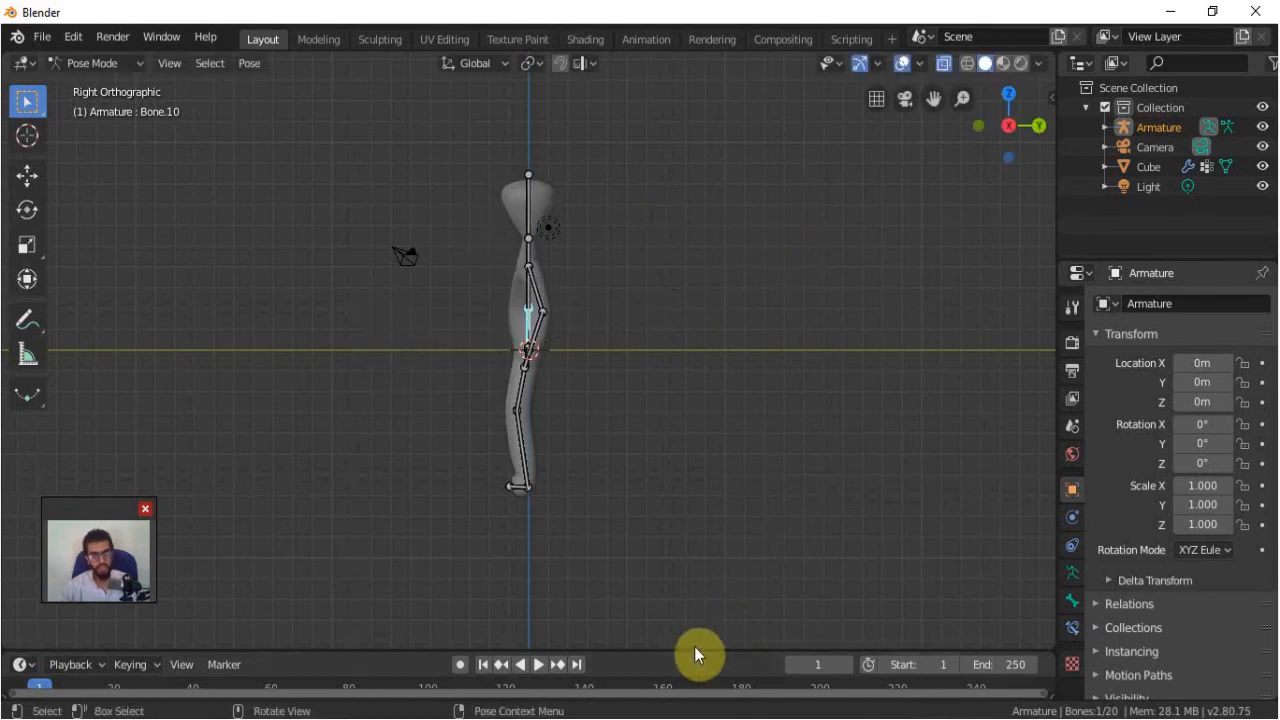
Step: Enlarge the timeline area and insert a LocRotScale keyframe for the lowest spine bone at frame 1
left_click_drag(691, 649, 714, 578)
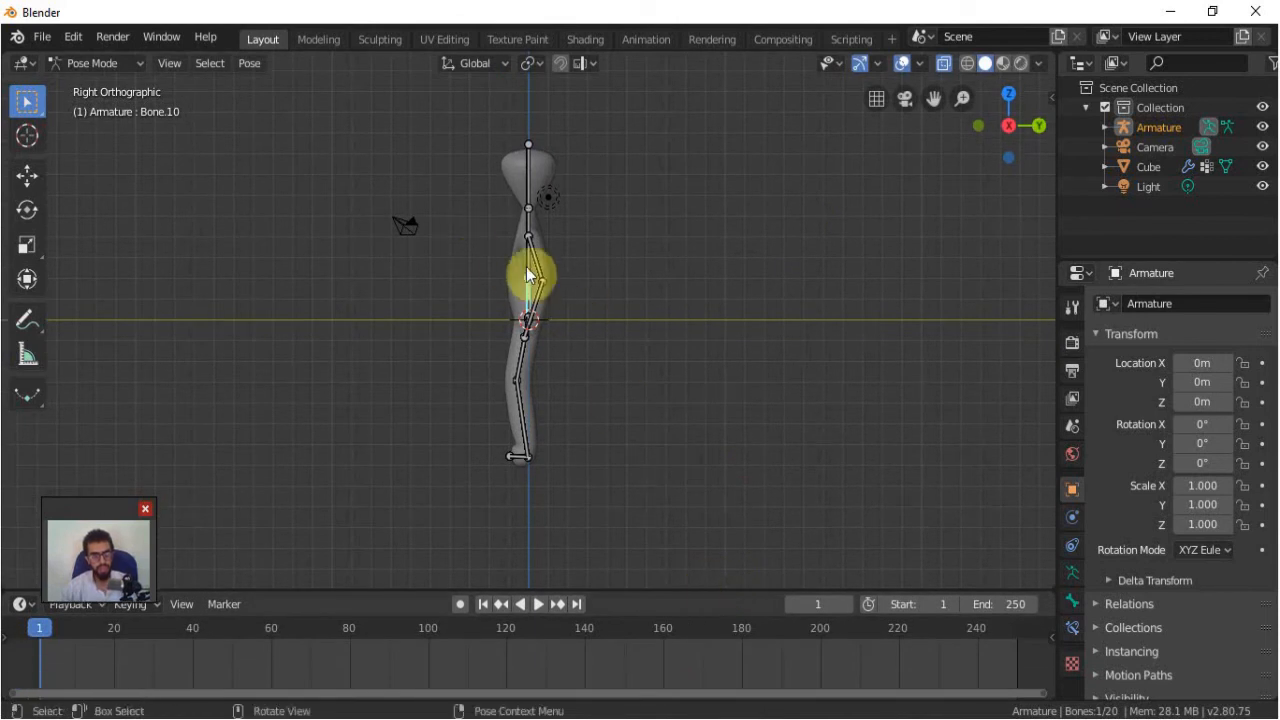
key("i")
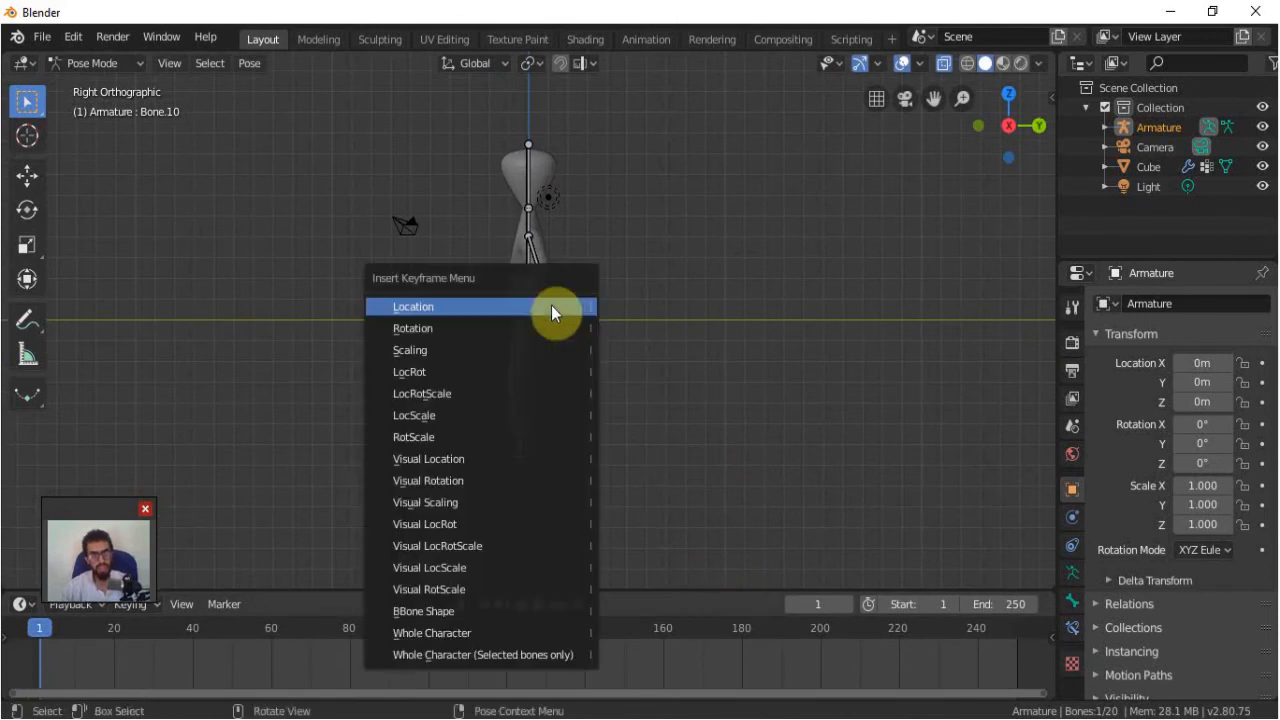
left_click(480, 393)
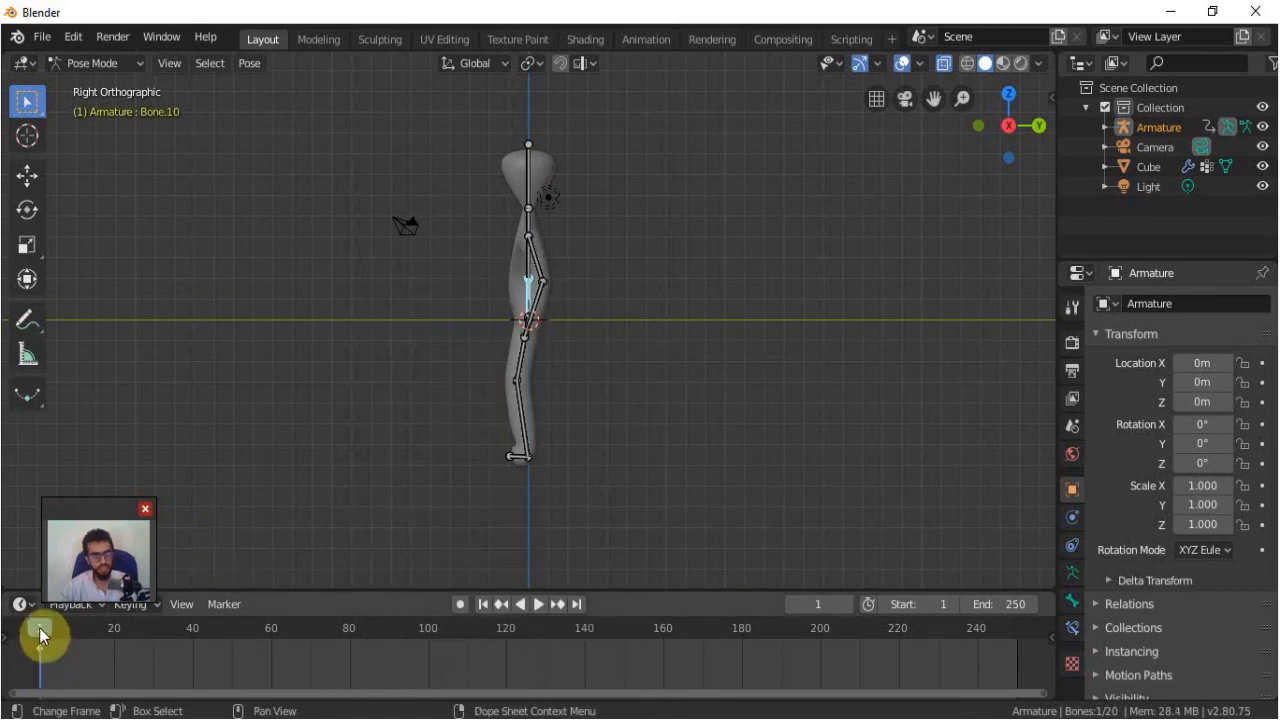
Step: At frame 40, rotate the lowest spine bone forward until the torso is nearly horizontal and insert a keyframe
key("space")
left_click(193, 629)
key("space")
key("r")
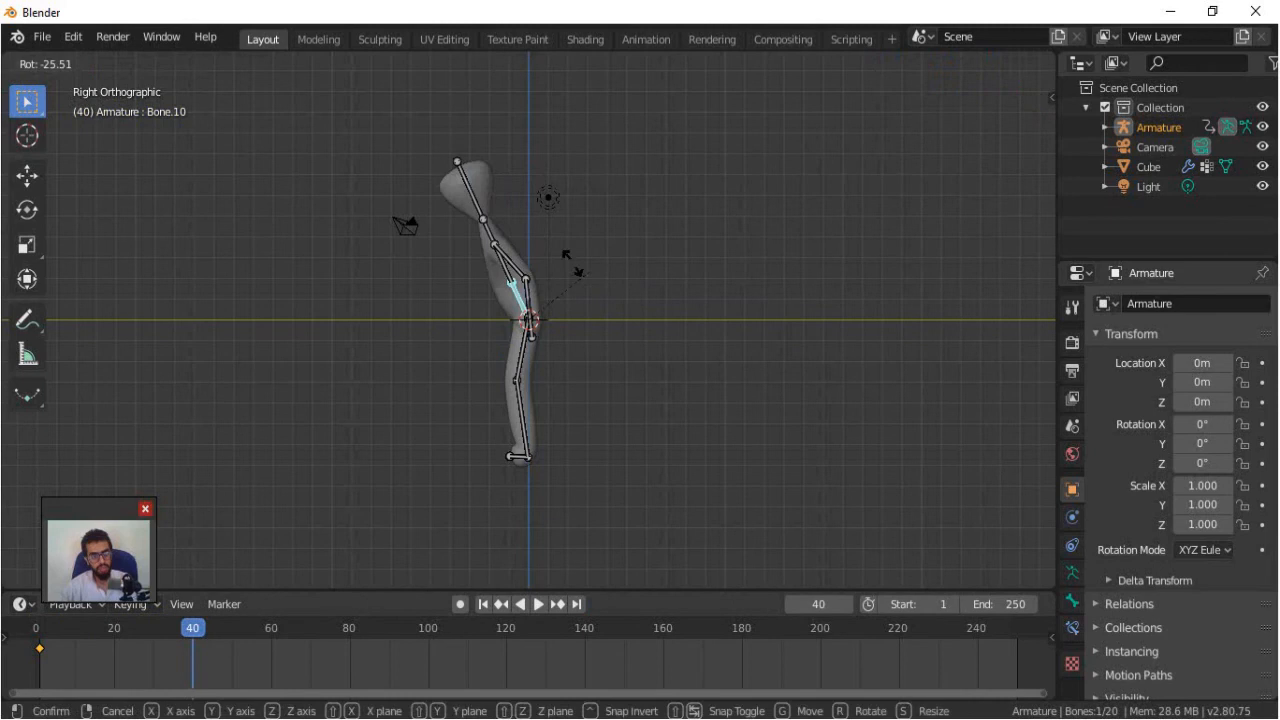
left_click(524, 248)
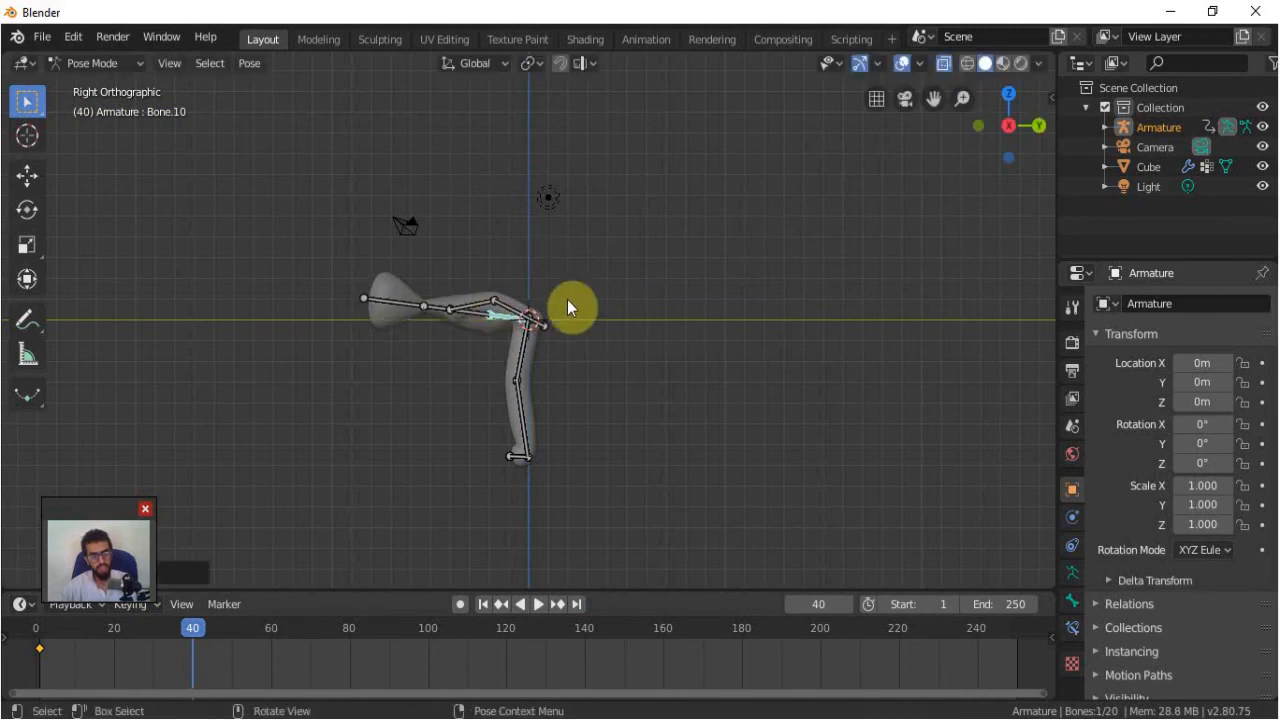
key("i")
left_click(585, 343)
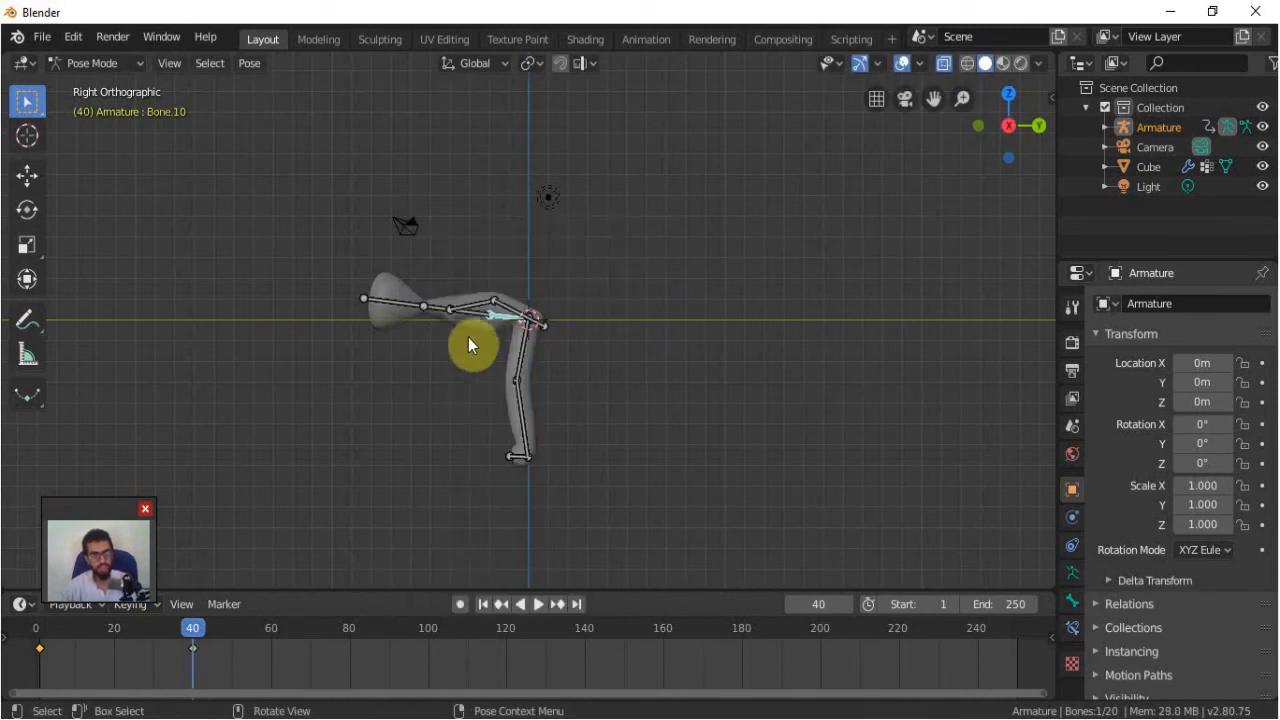
Step: Select both upper arm bones and insert a keyframe for them at frame 0
left_click(448, 308)
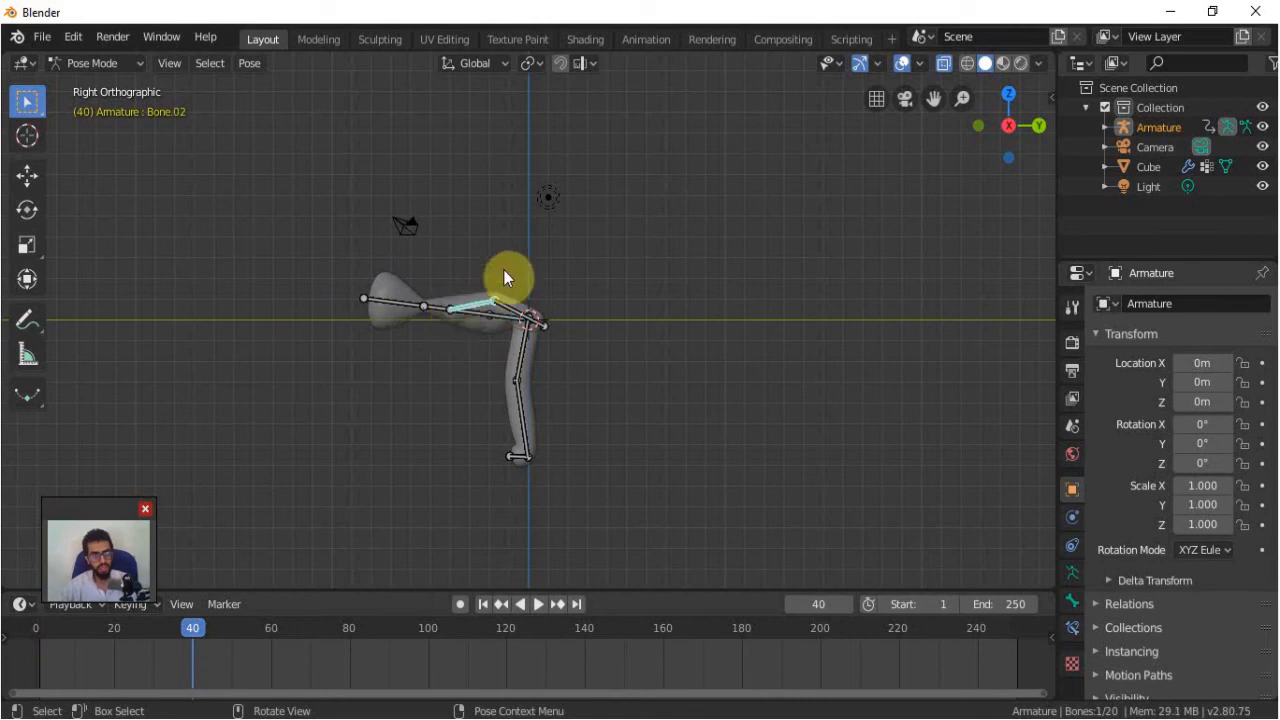
left_click_drag(194, 634, 37, 628)
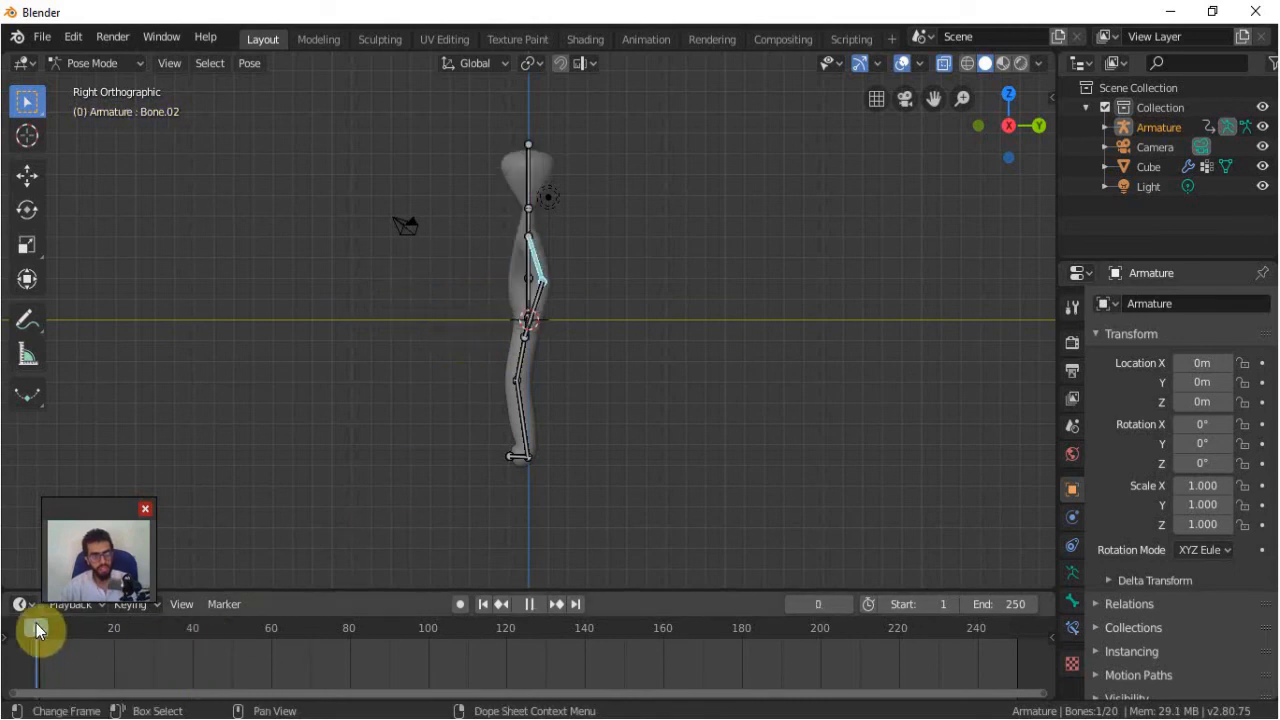
scroll(432, 296, "down", 2)
middle_click_drag(539, 316, 485, 262)
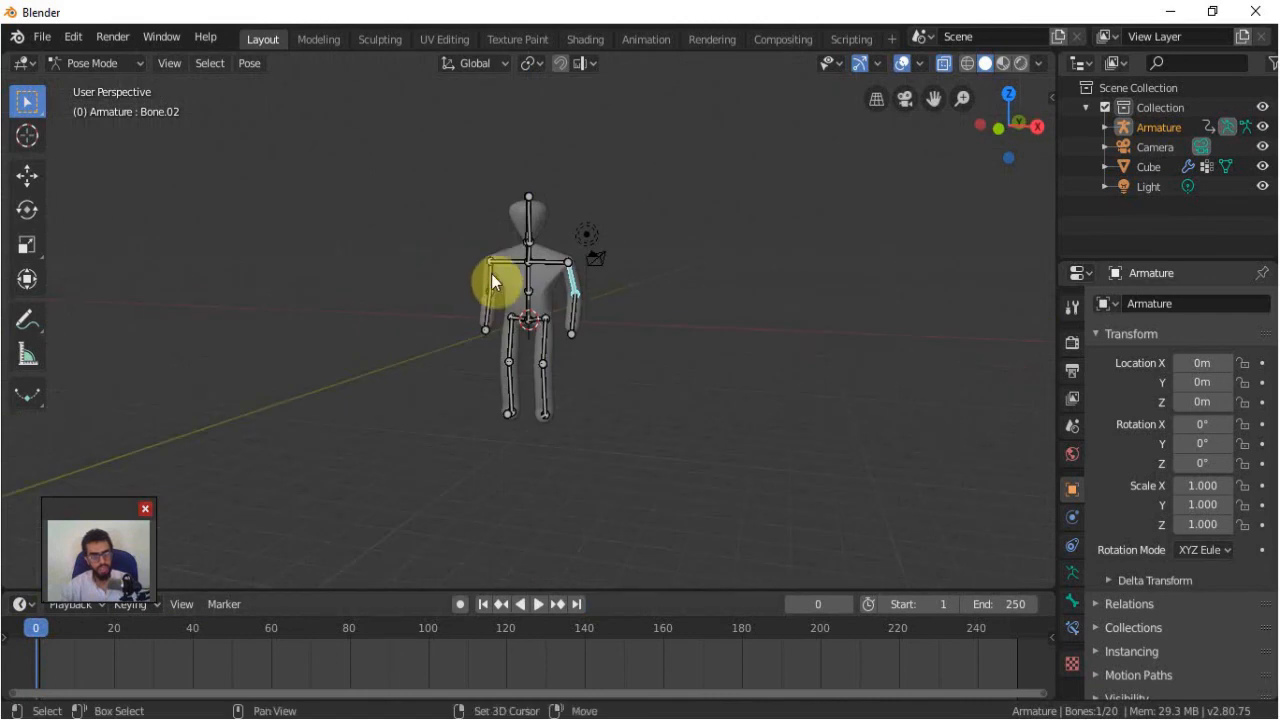
left_click(491, 273, "shift")
key("i")
left_click(699, 301)
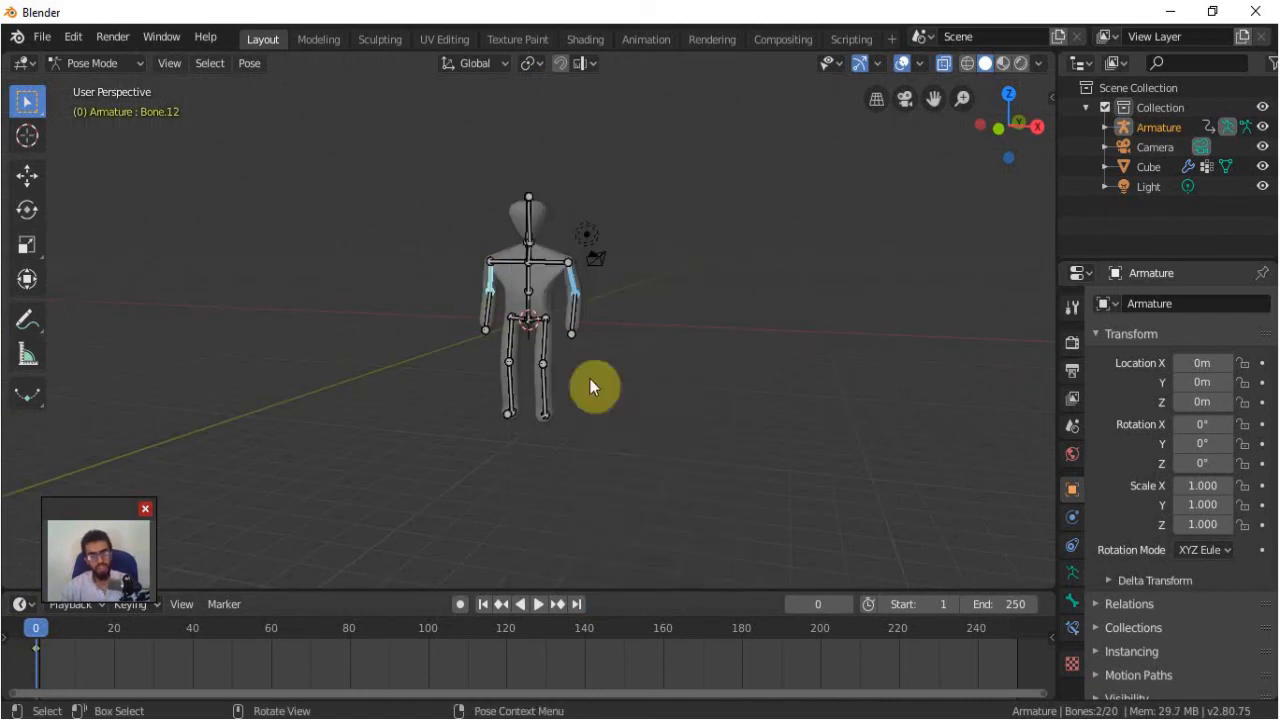
Step: At frame 40, rotate both upper arm bones about 40° in the side view so the arms hang toward the knees
left_click_drag(37, 625, 195, 631)
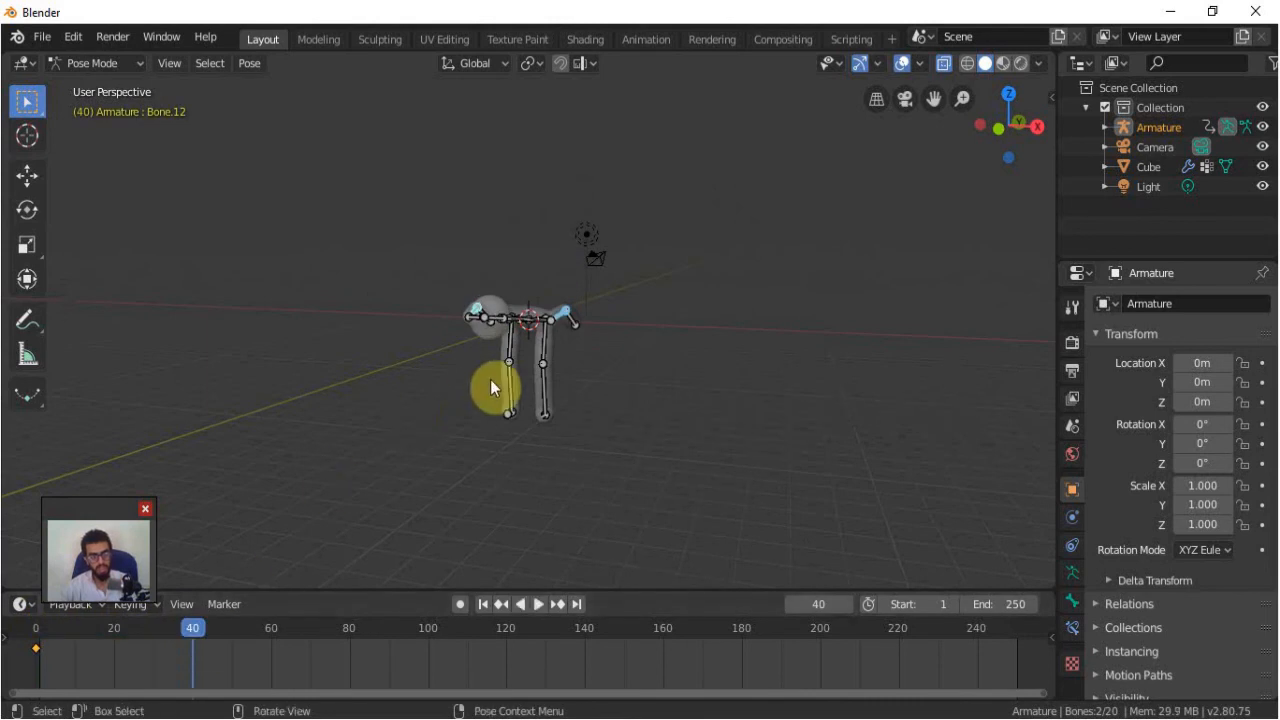
key("KP_1")
key("KP_3")
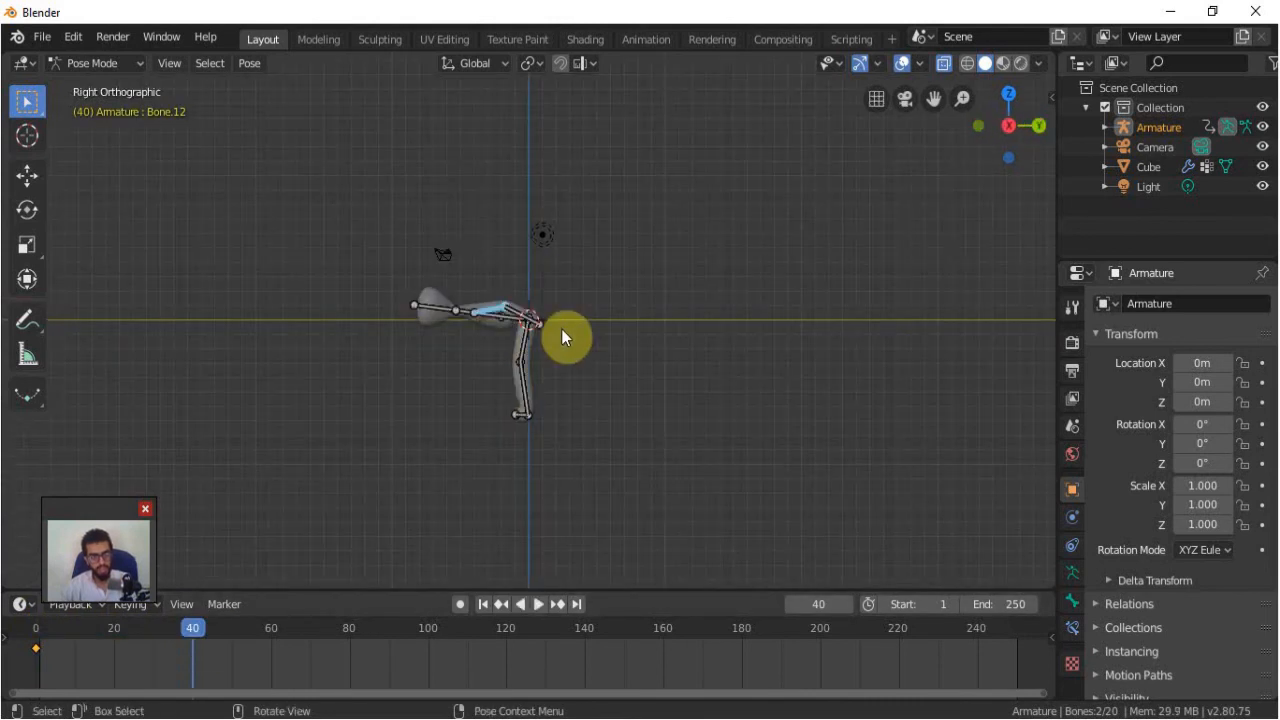
key("r")
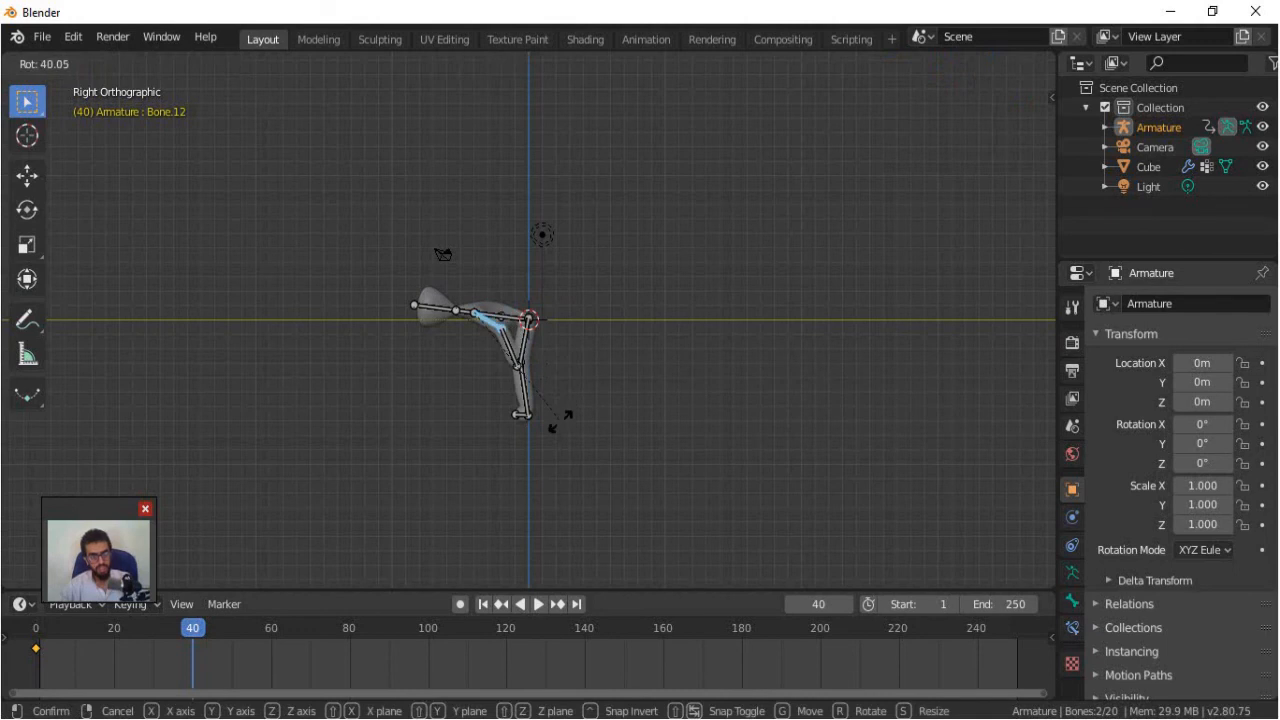
left_click(558, 421)
Step: In the front view, rotate each upper arm bone inward separately until both hands reach the knees
key("KP_5")
middle_click_drag(465, 424, 619, 379)
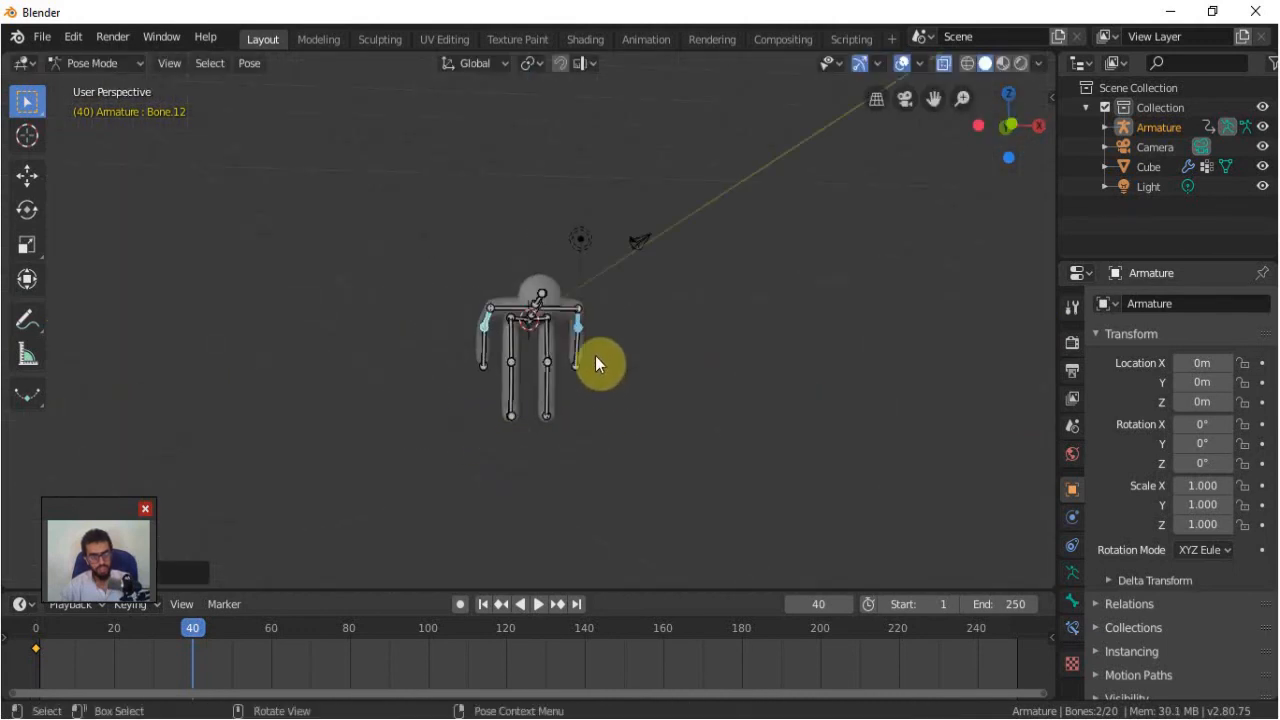
left_click(578, 315)
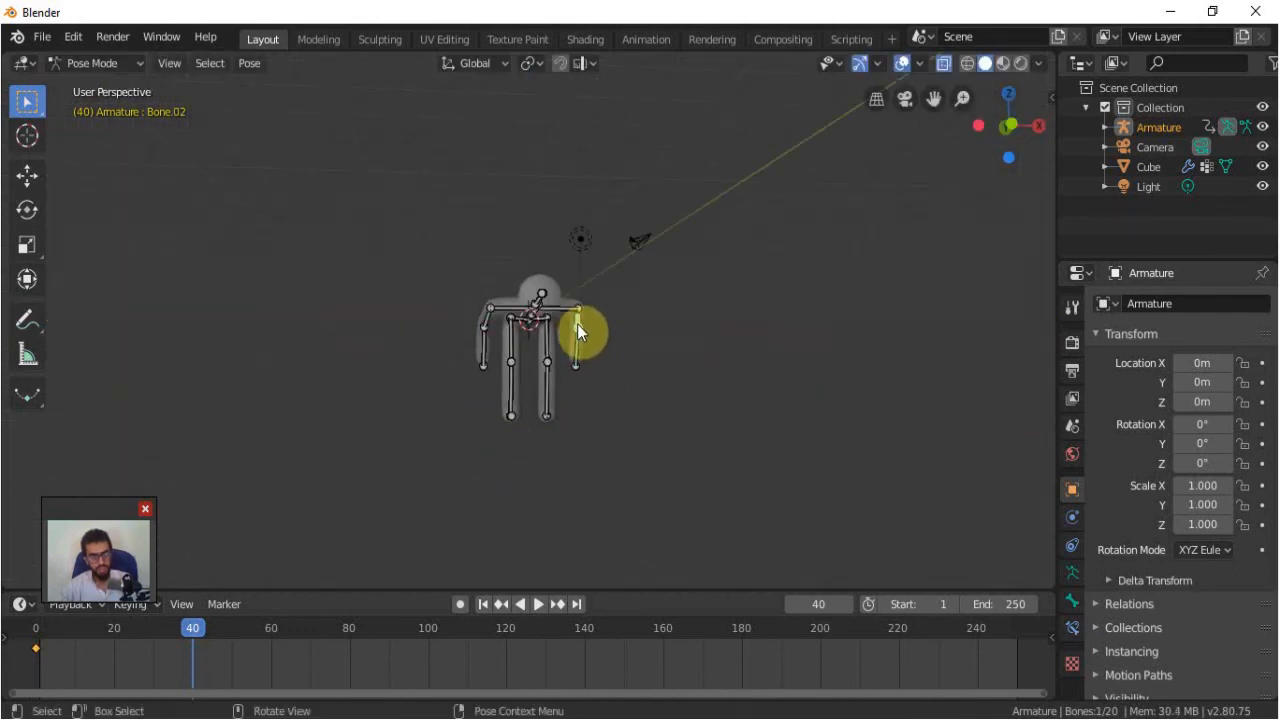
key("KP_1")
key("r")
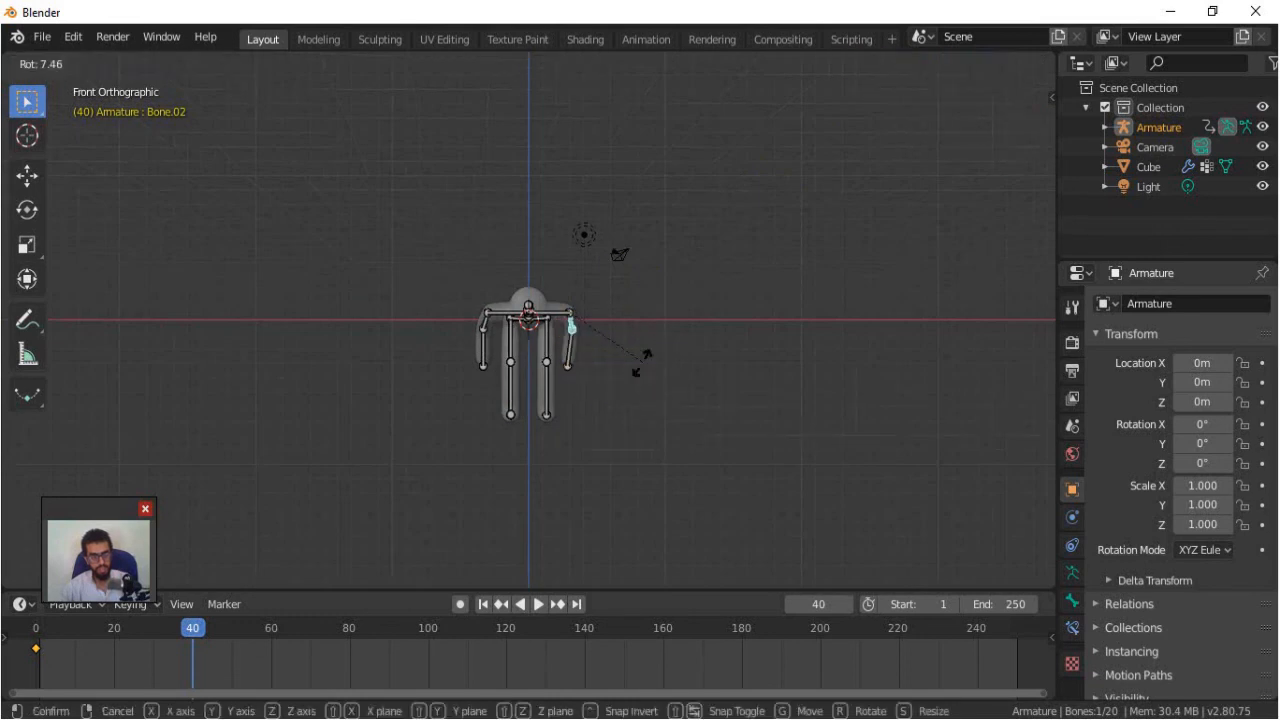
left_click(622, 375)
left_click(487, 332)
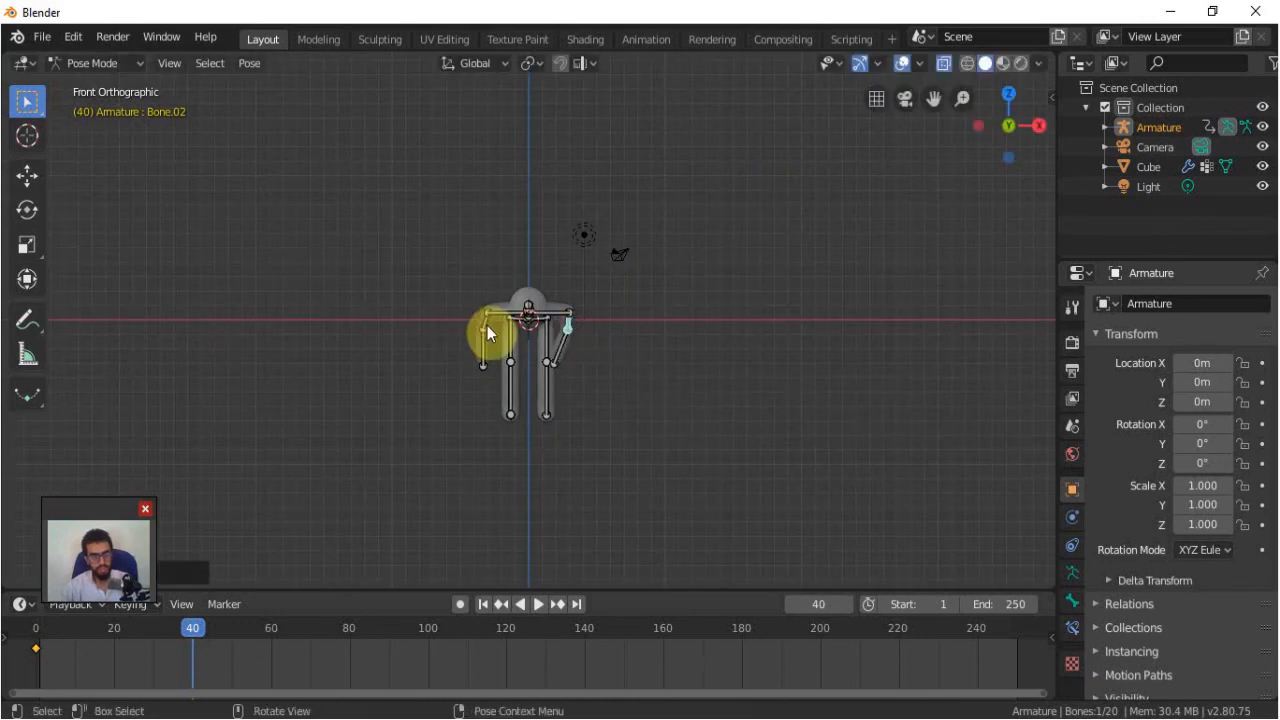
key("r")
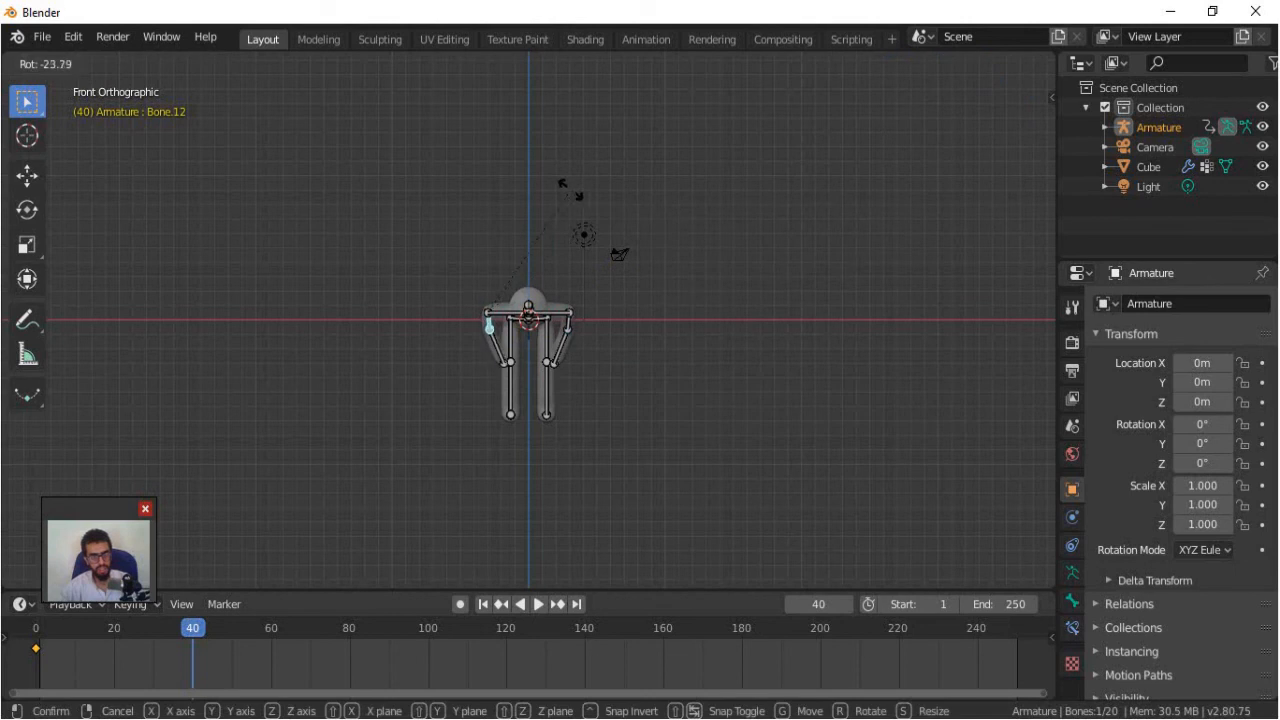
left_click(561, 190)
Step: Select both upper arm bones and insert a LocRotScale keyframe for them at frame 40
middle_click_drag(648, 371, 598, 354)
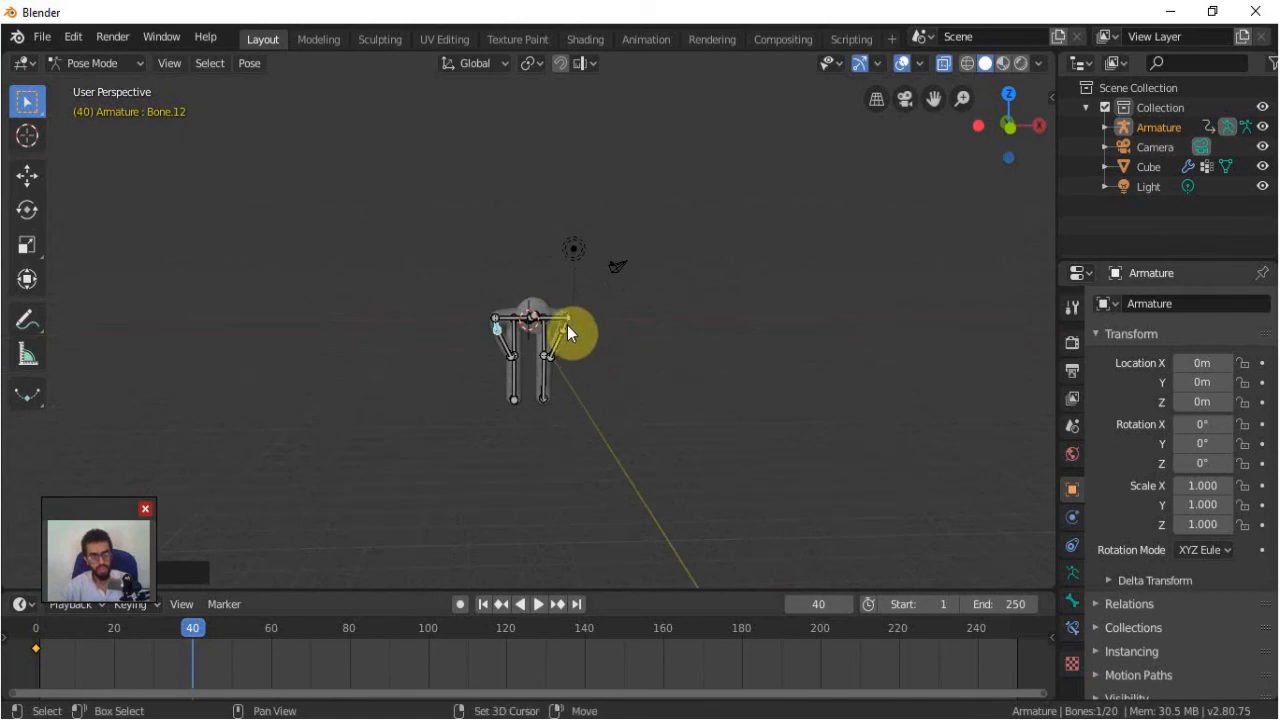
left_click(567, 325, "shift")
right_click(700, 325)
left_click(705, 330)
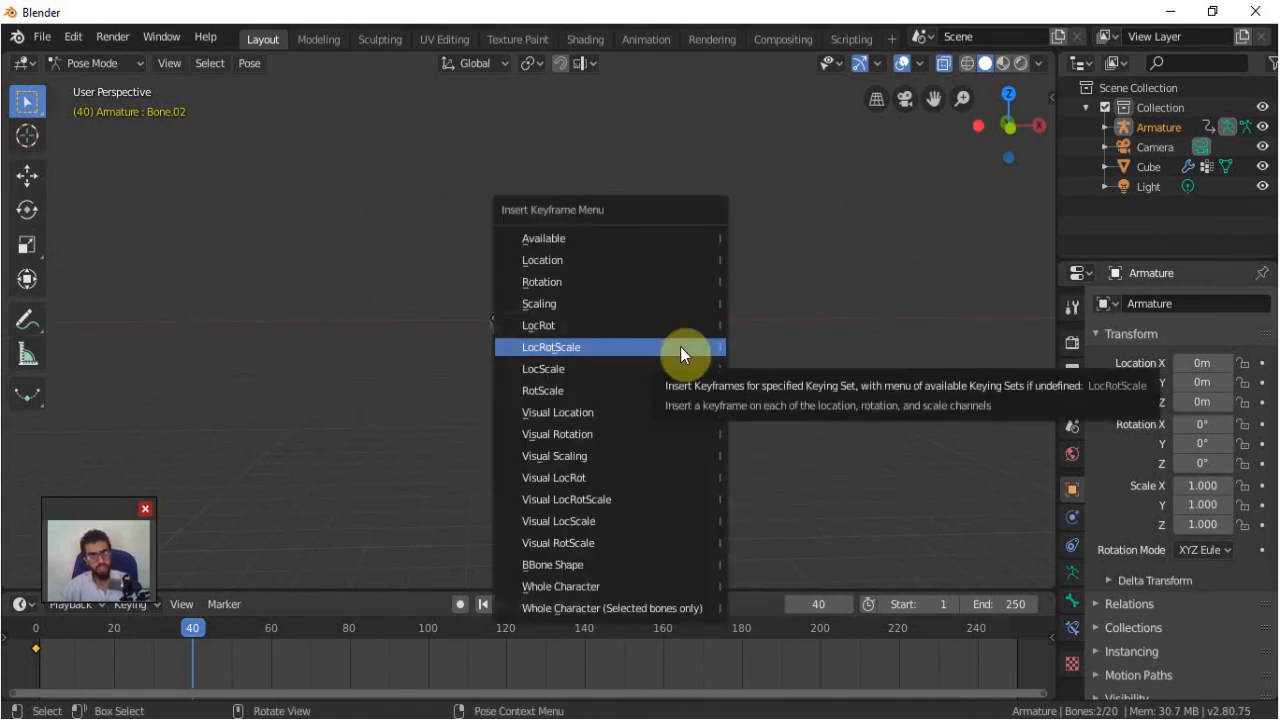
left_click(680, 346)
Step: Check the bending animation from frame 0 past frame 40 in the front and side views
key("KP_3")
key("Down")
key("KP_1")
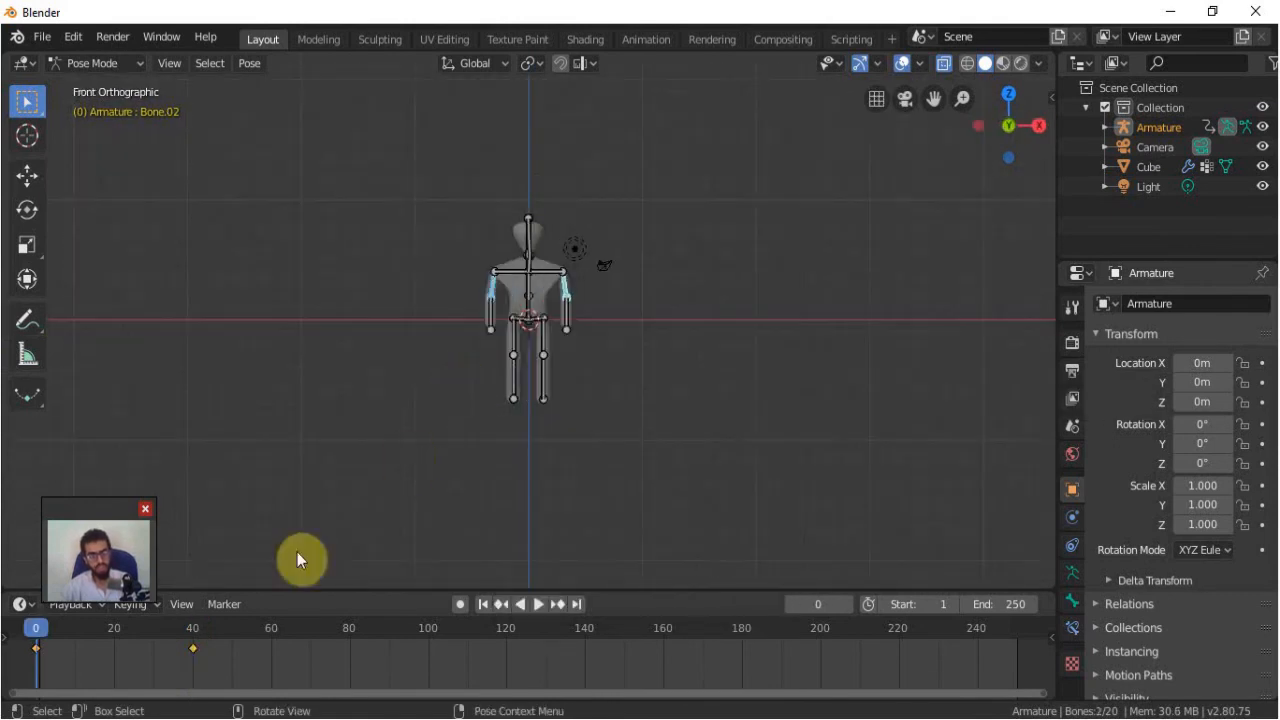
left_click(194, 643)
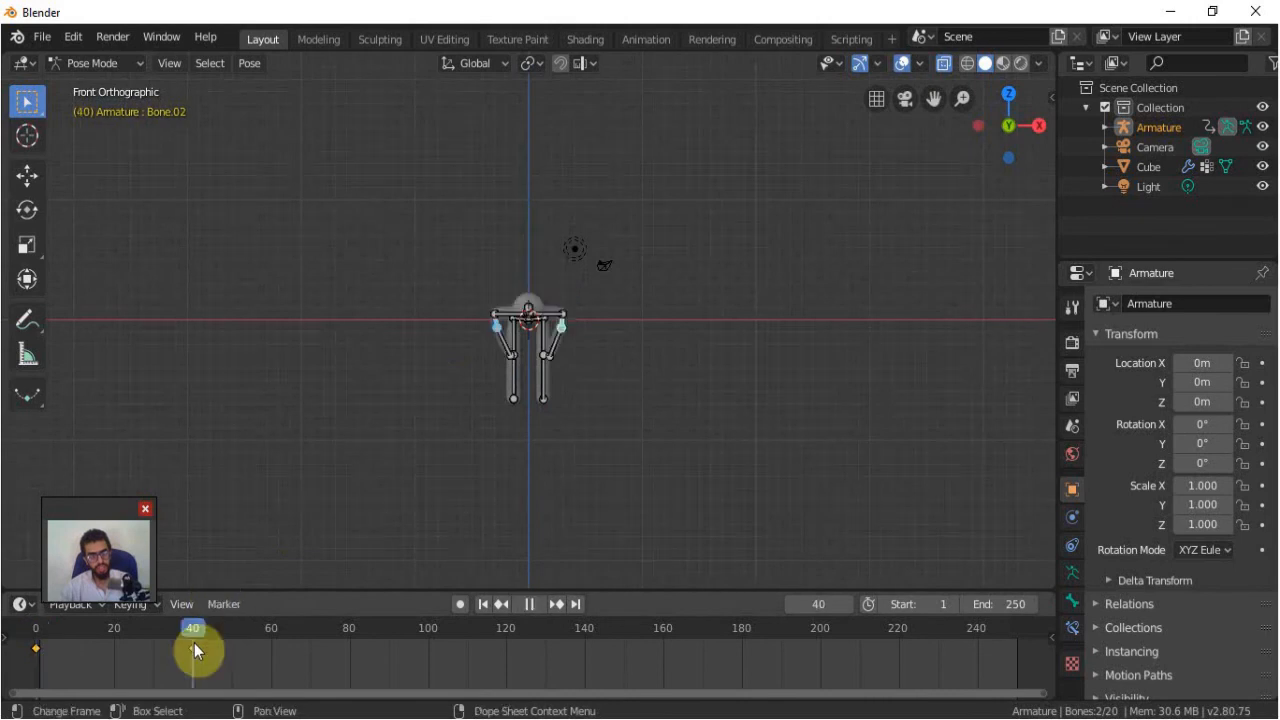
key("KP_3")
left_click_drag(194, 640, 220, 645)
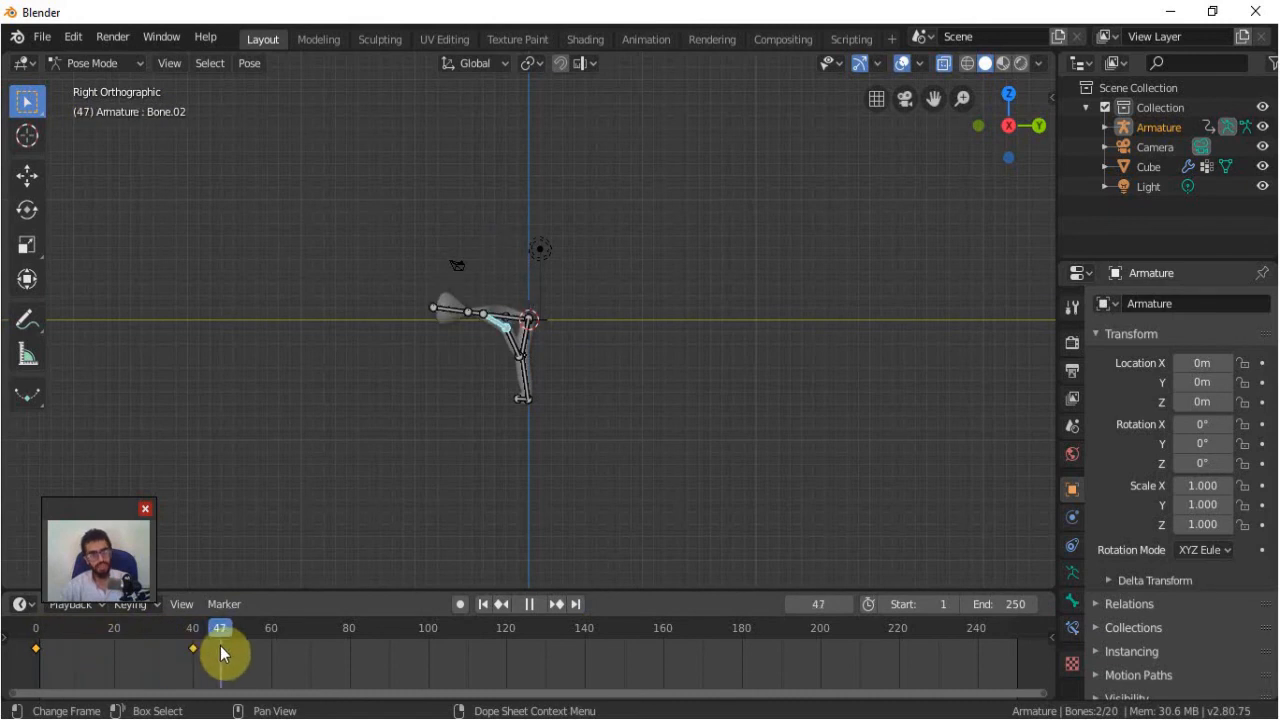